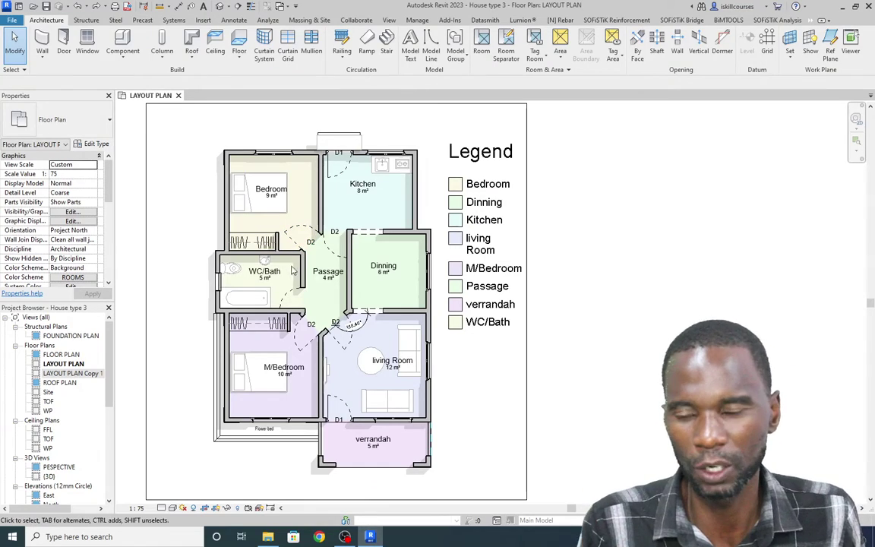
Delete the room colour legend beside the floor plan
{"action": "scroll", "coordinate": [279, 211], "scroll_direction": "up", "scroll_amount": 2}
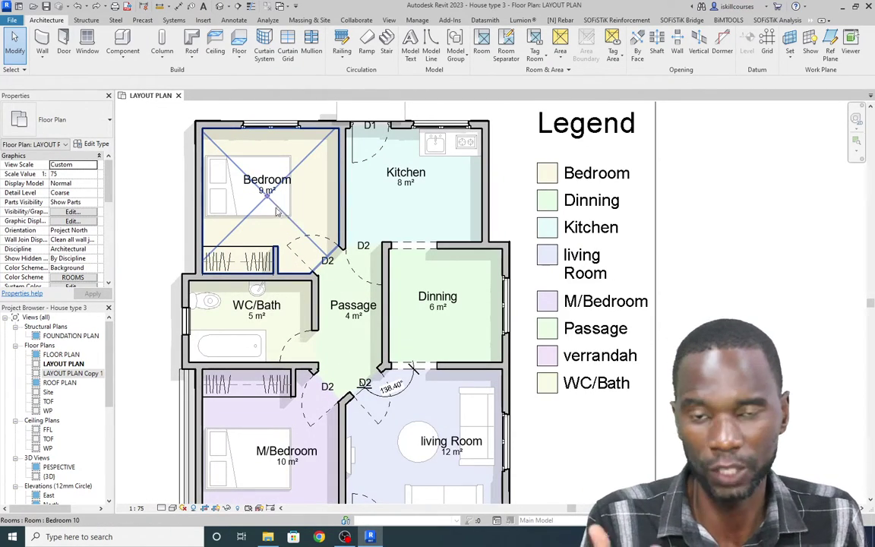
{"action": "scroll", "coordinate": [351, 207], "scroll_direction": "down", "scroll_amount": 1}
{"action": "scroll", "coordinate": [351, 206], "scroll_direction": "down", "scroll_amount": 3}
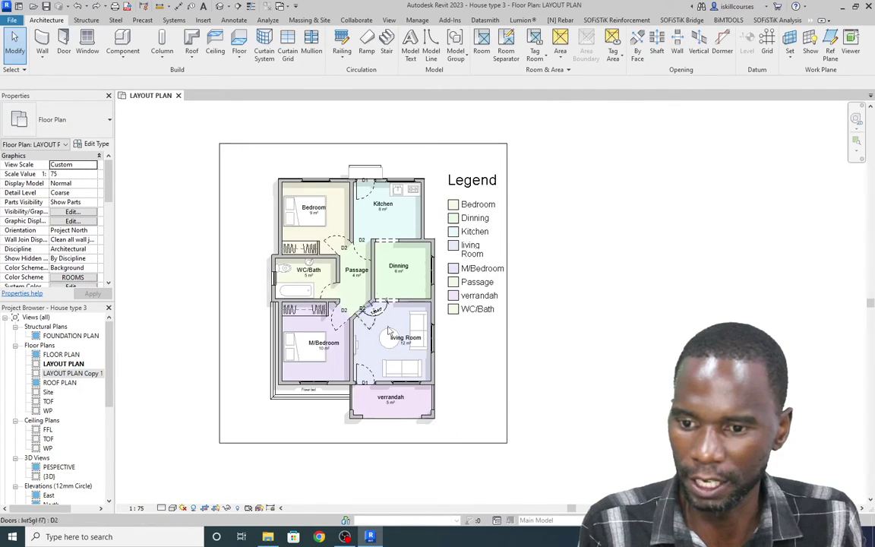
{"action": "scroll", "coordinate": [416, 437], "scroll_direction": "up", "scroll_amount": 2}
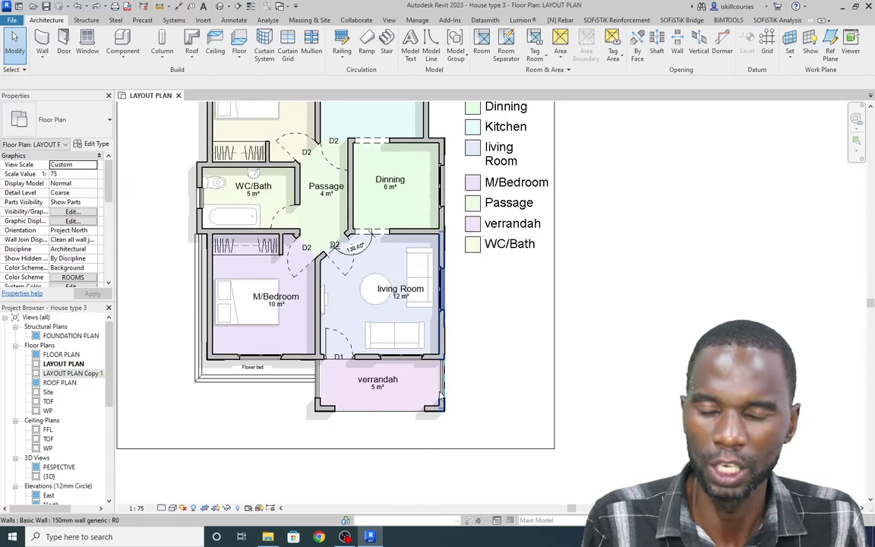
{"action": "scroll", "coordinate": [407, 396], "scroll_direction": "down", "scroll_amount": 2}
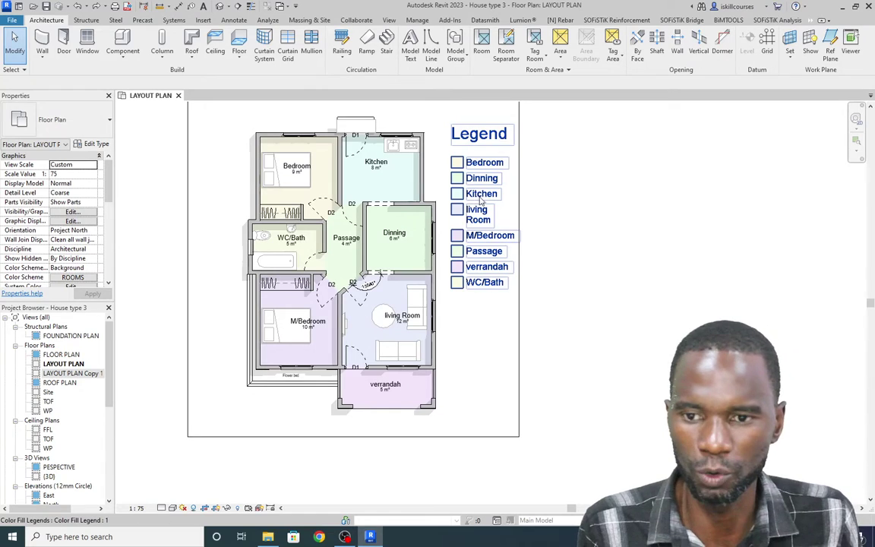
{"action": "scroll", "coordinate": [383, 295], "scroll_direction": "up", "scroll_amount": 2}
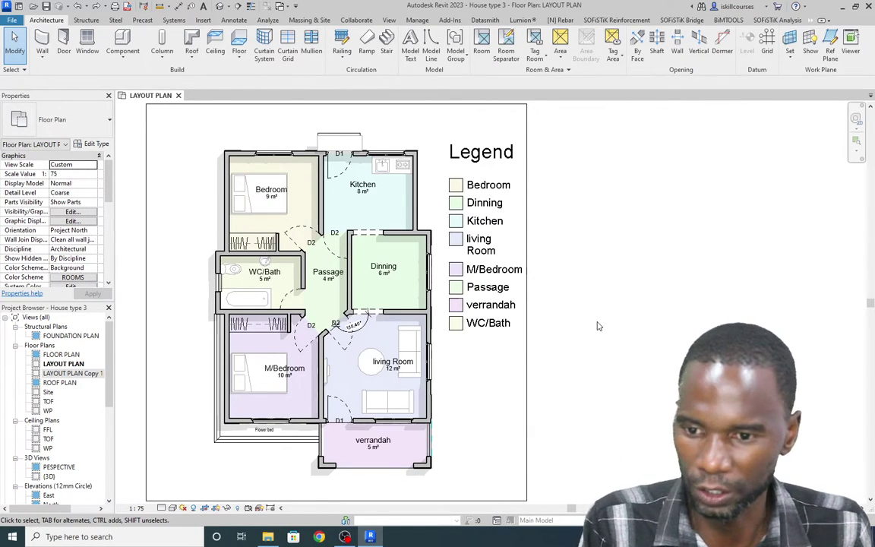
{"action": "scroll", "coordinate": [385, 241], "scroll_direction": "down", "scroll_amount": 2}
{"action": "scroll", "coordinate": [422, 239], "scroll_direction": "up", "scroll_amount": 2}
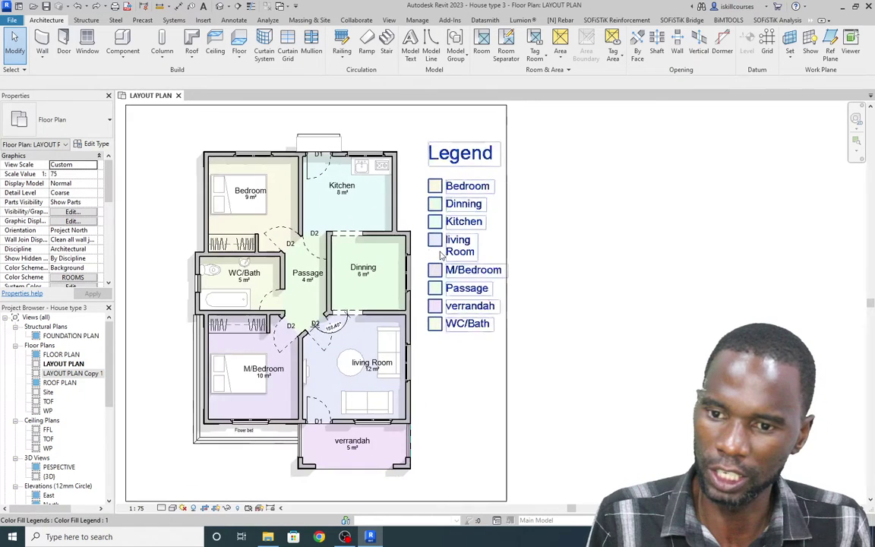
{"action": "scroll", "coordinate": [440, 256], "scroll_direction": "down", "scroll_amount": 2}
{"action": "scroll", "coordinate": [434, 287], "scroll_direction": "up", "scroll_amount": 1}
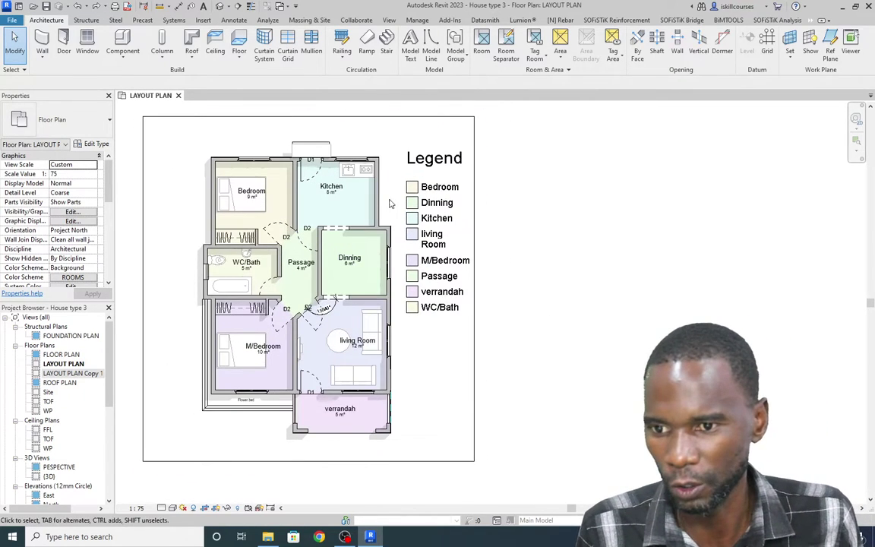
{"action": "left_click", "coordinate": [434, 285]}
{"action": "key", "text": "Delete"}
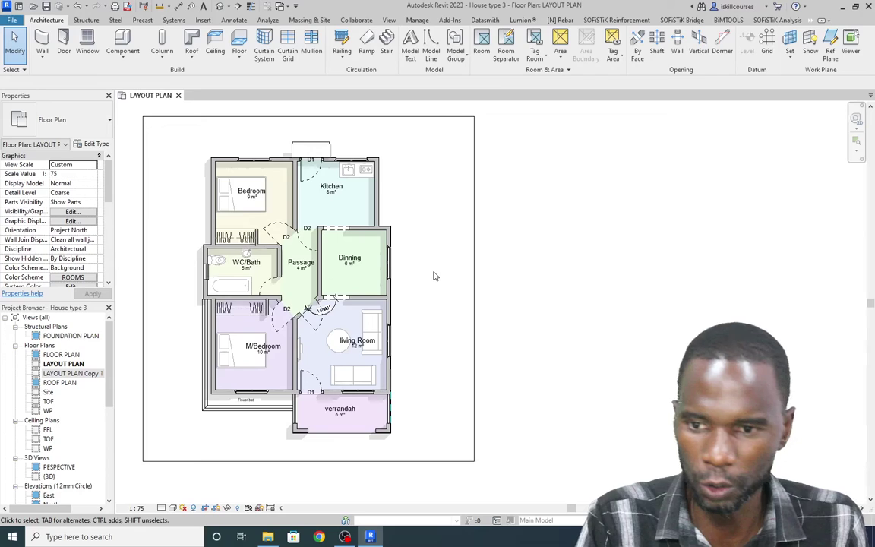
Box-select the whole plan, uncheck every category in the selection filter, then clear the selection
{"action": "scroll", "coordinate": [402, 266], "scroll_direction": "down", "scroll_amount": 1}
{"action": "left_click_drag", "start_coordinate": [565, 418], "coordinate": [189, 152]}
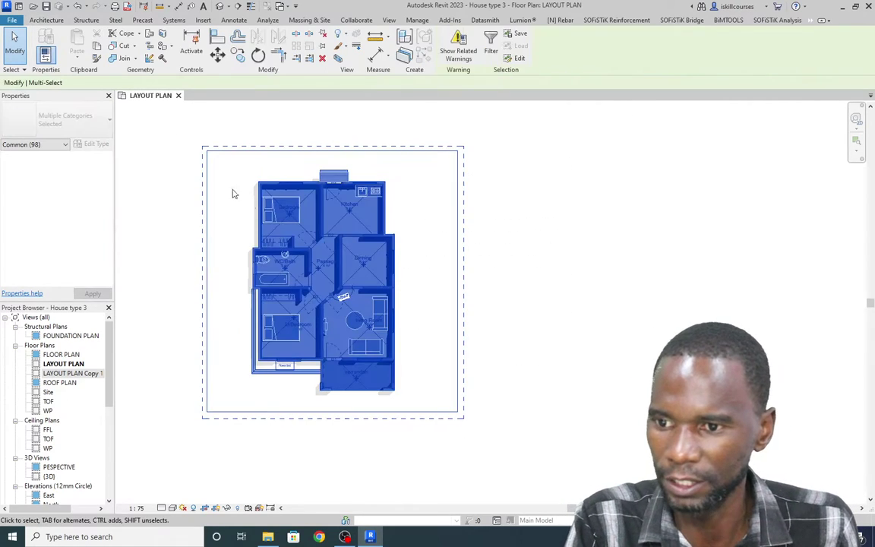
{"action": "left_click", "coordinate": [490, 46]}
{"action": "left_click", "coordinate": [580, 72]}
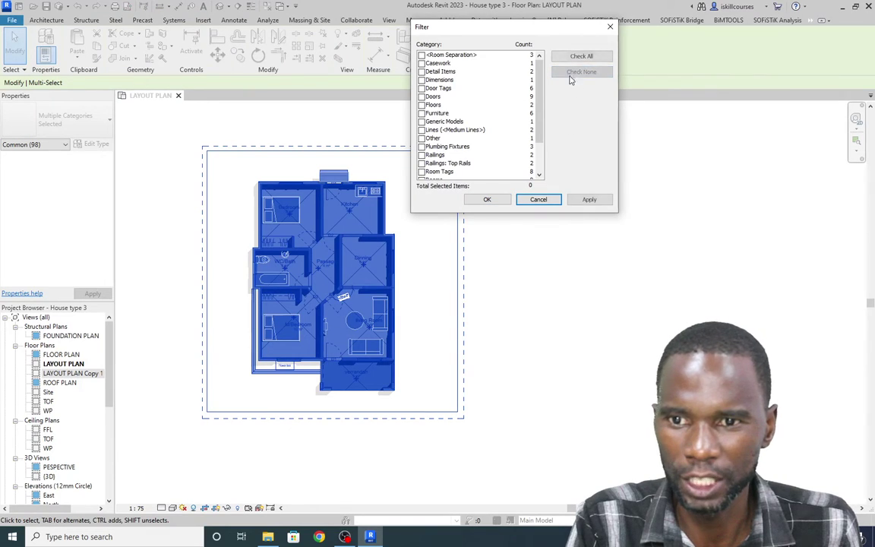
{"action": "scroll", "coordinate": [457, 171], "scroll_direction": "down", "scroll_amount": 2}
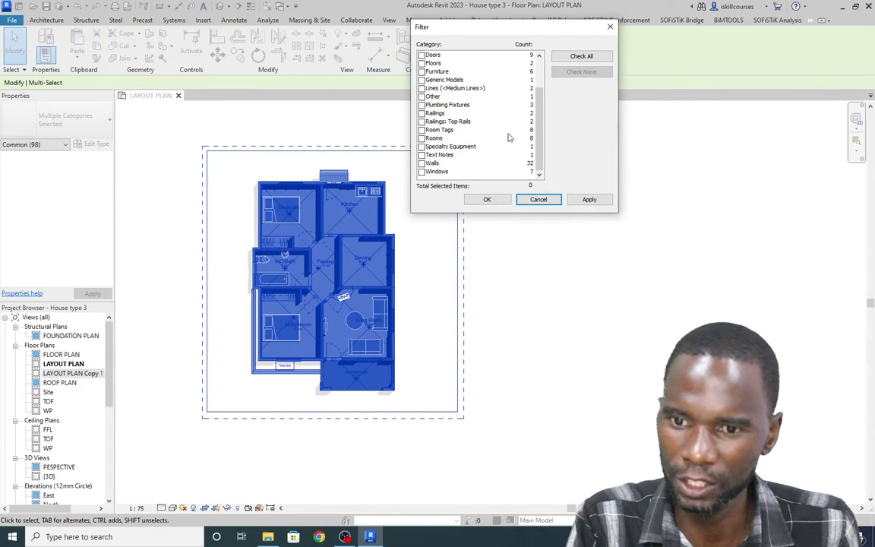
{"action": "left_click", "coordinate": [612, 28]}
{"action": "left_click", "coordinate": [551, 192]}
Select all eight rooms visible in the view, starting from the Kitchen, and delete them
{"action": "scroll", "coordinate": [364, 219], "scroll_direction": "up", "scroll_amount": 2}
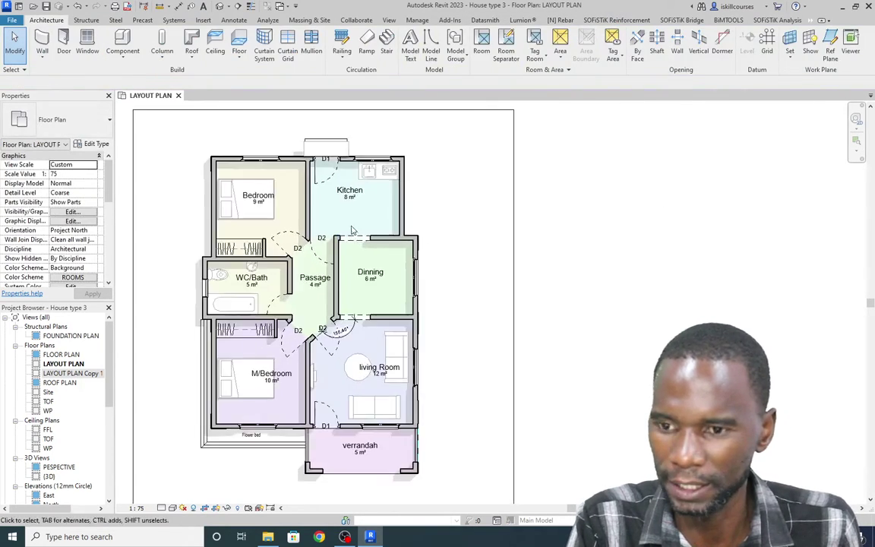
{"action": "left_click", "coordinate": [356, 211]}
{"action": "right_click", "coordinate": [357, 213]}
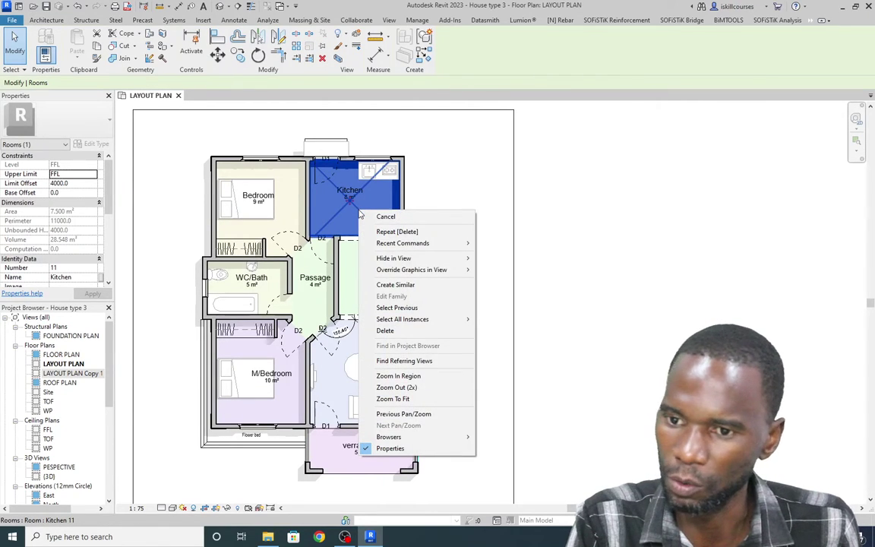
{"action": "mouse_move", "coordinate": [451, 320]}
{"action": "left_click", "coordinate": [502, 320]}
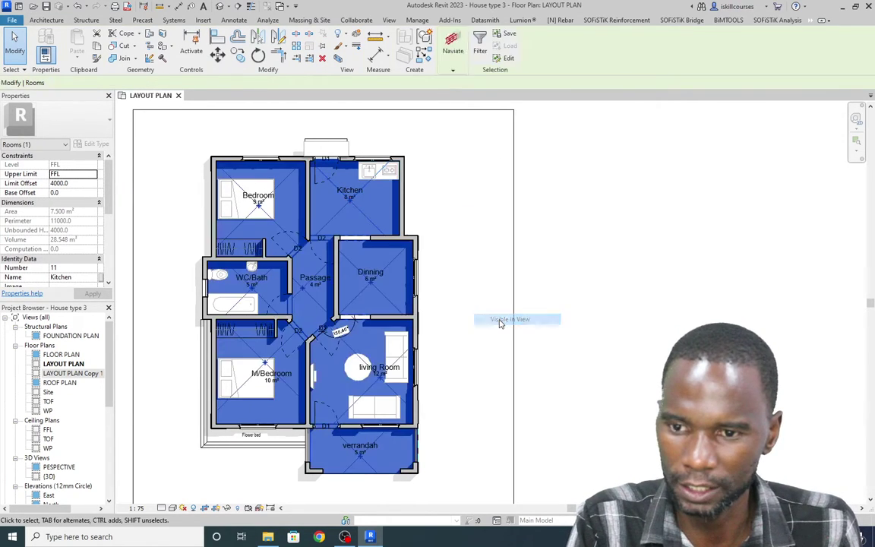
{"action": "left_click", "coordinate": [322, 60]}
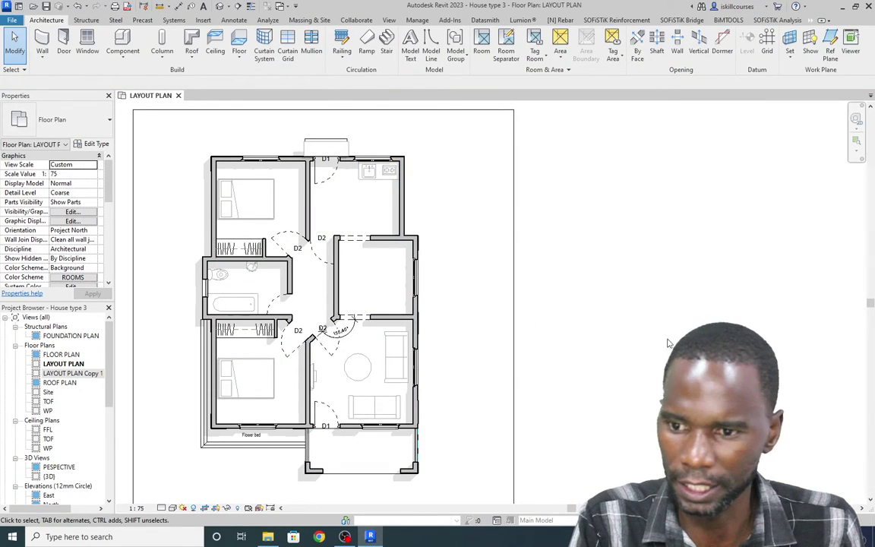
{"action": "scroll", "coordinate": [376, 375], "scroll_direction": "down", "scroll_amount": 2}
{"action": "scroll", "coordinate": [389, 388], "scroll_direction": "up", "scroll_amount": 4}
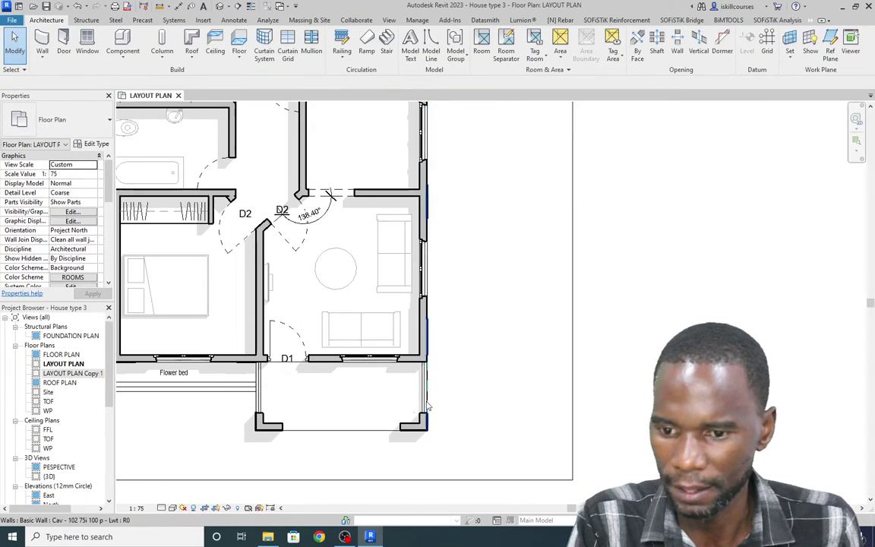
{"action": "scroll", "coordinate": [429, 409], "scroll_direction": "down", "scroll_amount": 2}
{"action": "left_click_drag", "start_coordinate": [461, 443], "coordinate": [287, 386]}
{"action": "key", "text": "Escape"}
{"action": "left_click_drag", "start_coordinate": [478, 442], "coordinate": [292, 361]}
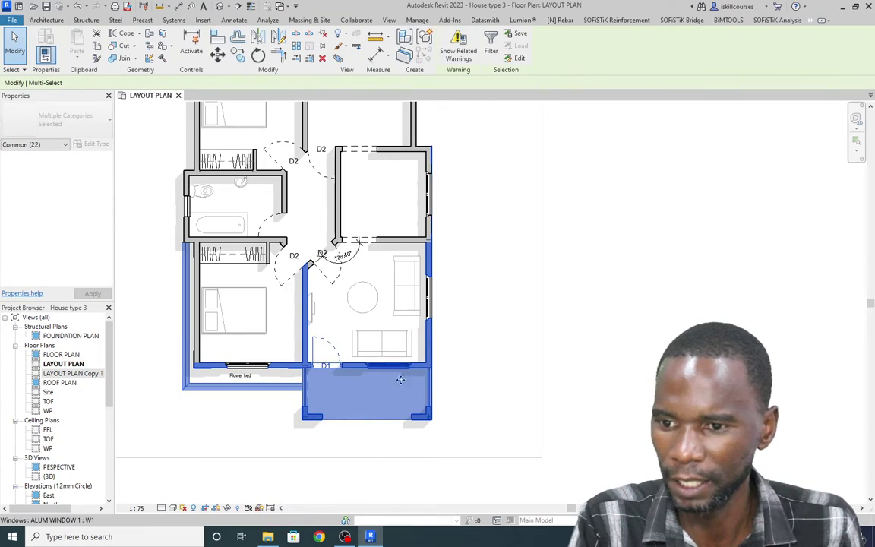
{"action": "left_click", "coordinate": [493, 46]}
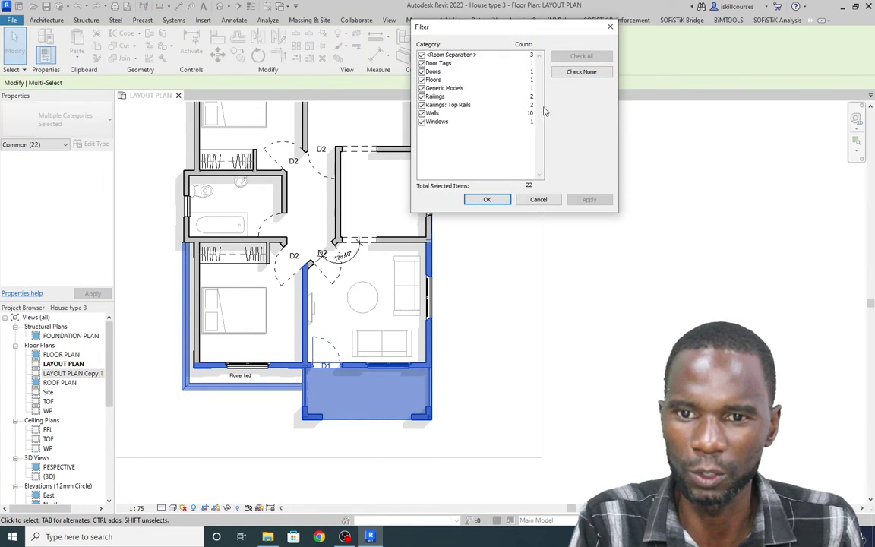
{"action": "left_click", "coordinate": [580, 71]}
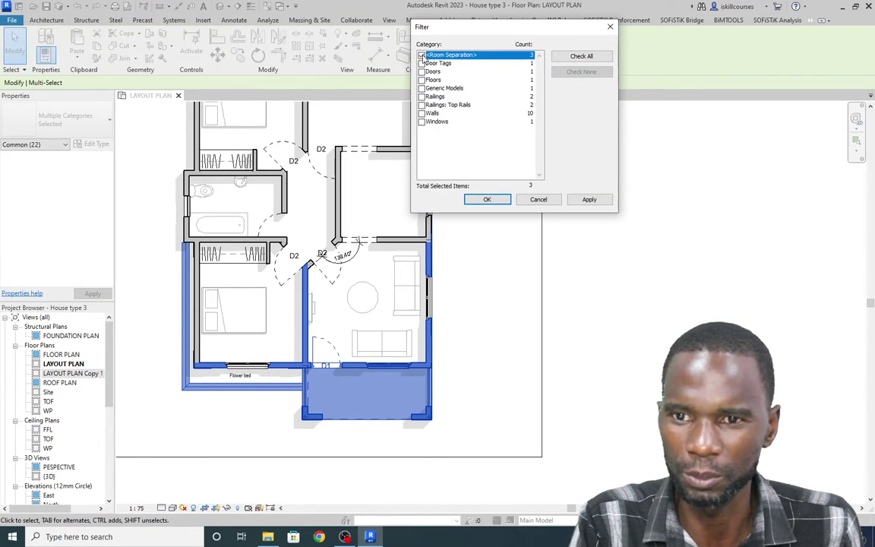
{"action": "left_click", "coordinate": [577, 199]}
{"action": "left_click", "coordinate": [488, 199]}
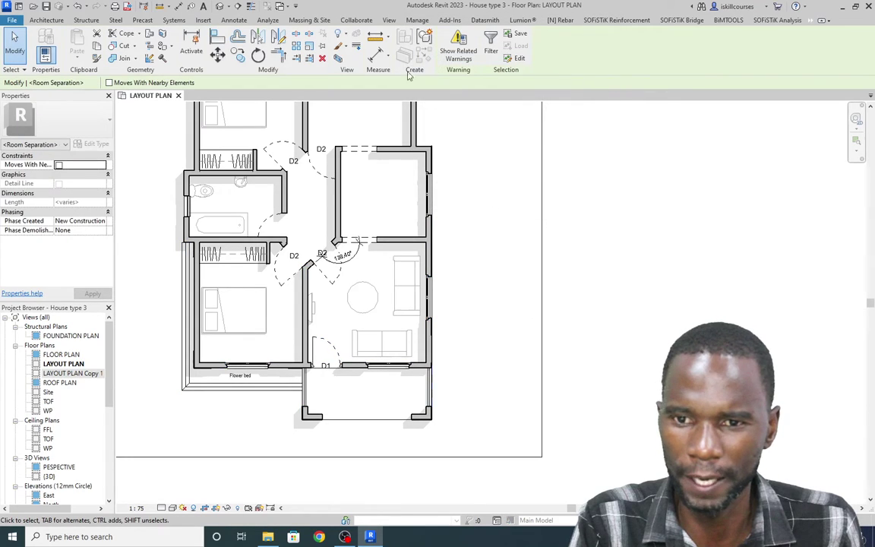
{"action": "left_click", "coordinate": [633, 310]}
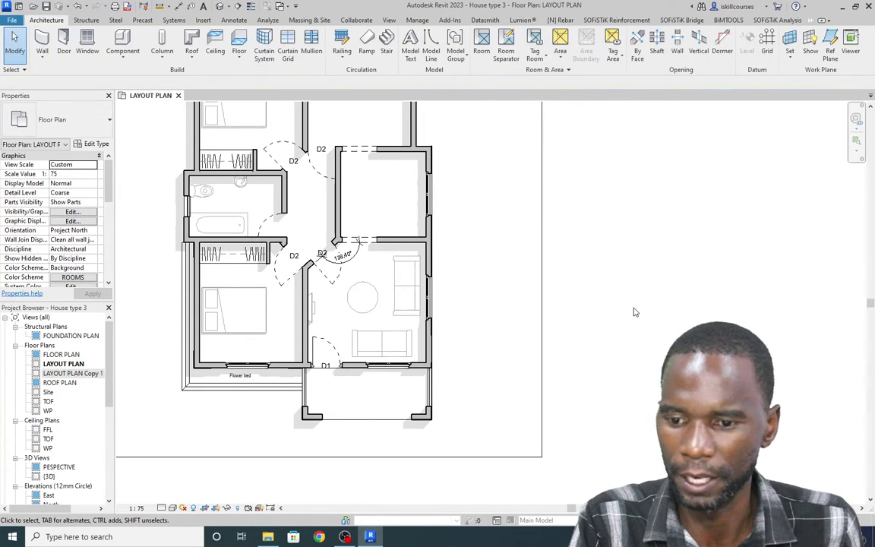
{"action": "scroll", "coordinate": [391, 268], "scroll_direction": "down", "scroll_amount": 4}
{"action": "scroll", "coordinate": [383, 266], "scroll_direction": "up", "scroll_amount": 4}
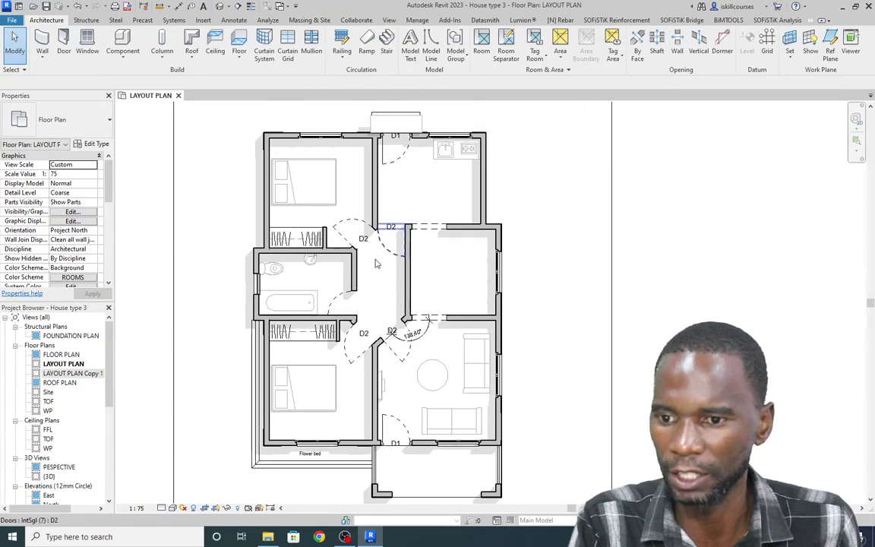
{"action": "scroll", "coordinate": [385, 246], "scroll_direction": "up", "scroll_amount": 1}
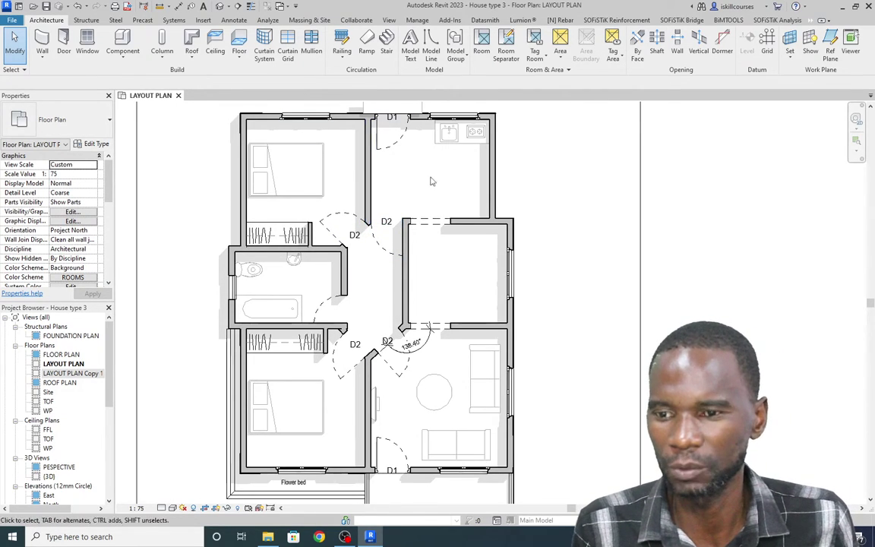
{"action": "scroll", "coordinate": [334, 281], "scroll_direction": "down", "scroll_amount": 1}
{"action": "scroll", "coordinate": [345, 271], "scroll_direction": "up", "scroll_amount": 1}
{"action": "scroll", "coordinate": [327, 243], "scroll_direction": "down", "scroll_amount": 1}
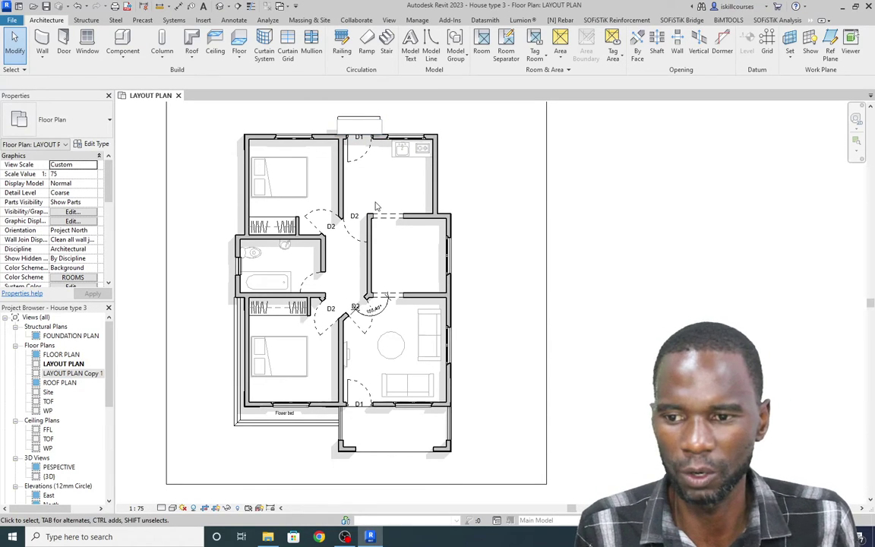
{"action": "scroll", "coordinate": [365, 227], "scroll_direction": "down", "scroll_amount": 1}
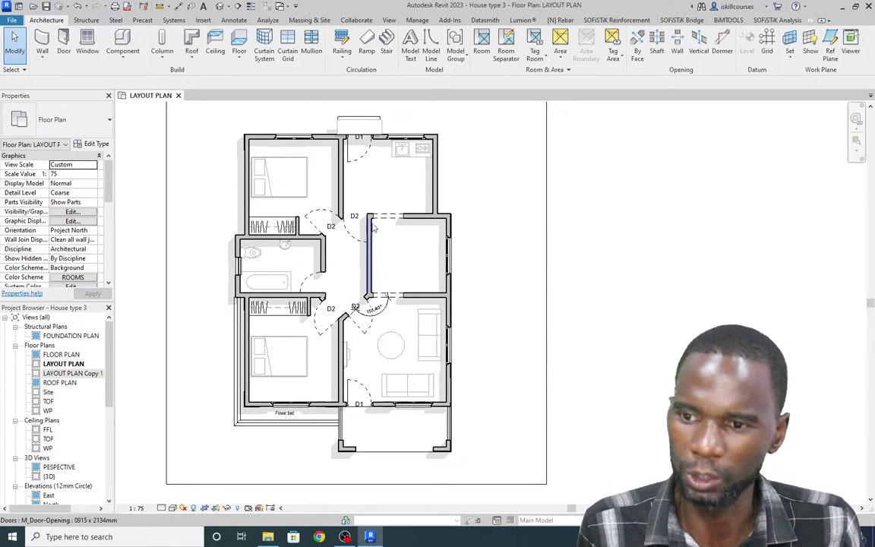
{"action": "scroll", "coordinate": [353, 265], "scroll_direction": "up", "scroll_amount": 1}
{"action": "scroll", "coordinate": [345, 290], "scroll_direction": "down", "scroll_amount": 1}
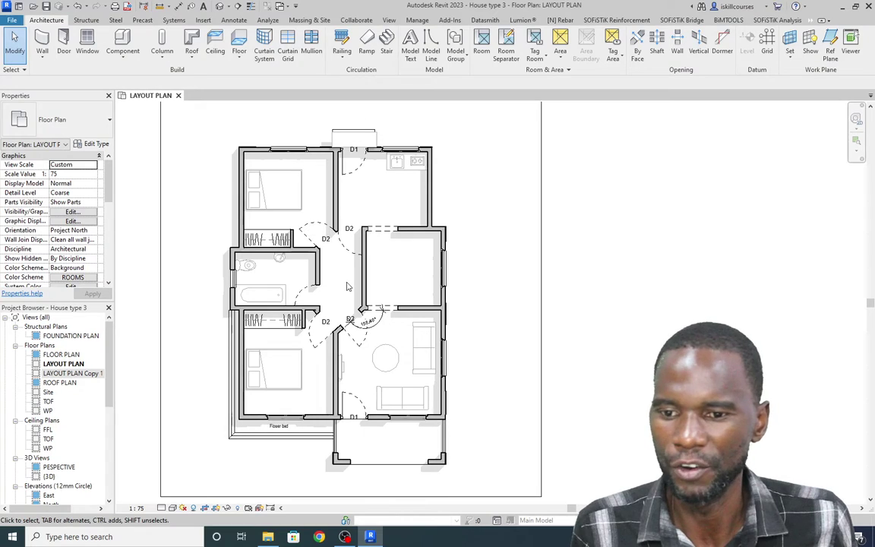
{"action": "scroll", "coordinate": [350, 279], "scroll_direction": "down", "scroll_amount": 1}
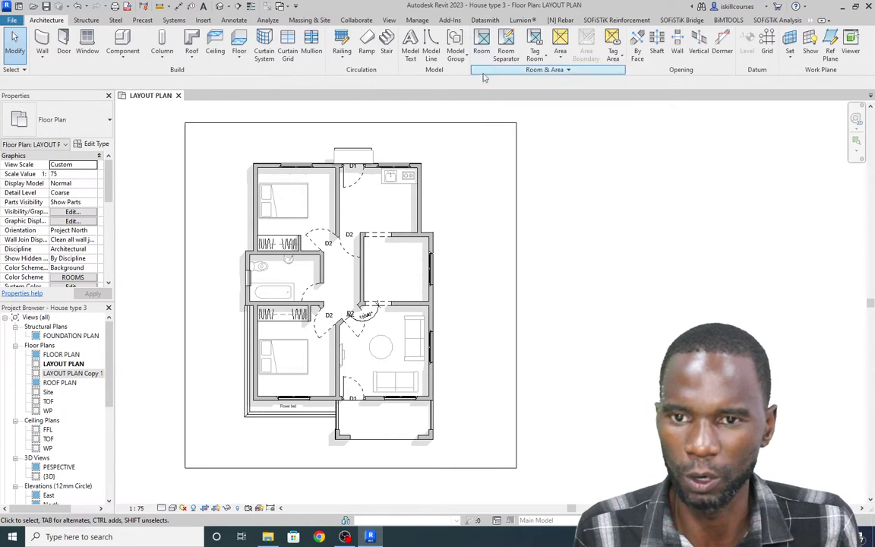
Place a new room in the top-left bedroom, tagged 'Room' with its 9 m² area
{"action": "left_click", "coordinate": [482, 47]}
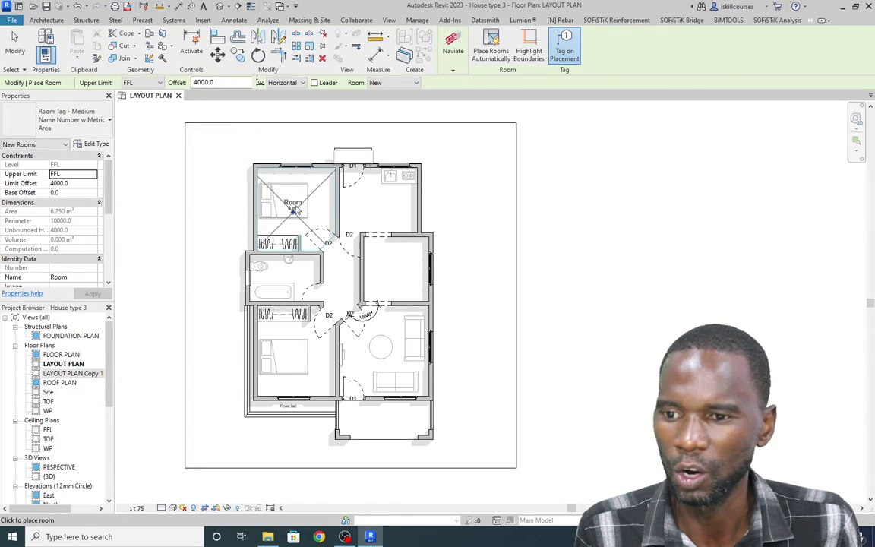
{"action": "scroll", "coordinate": [311, 214], "scroll_direction": "up", "scroll_amount": 2}
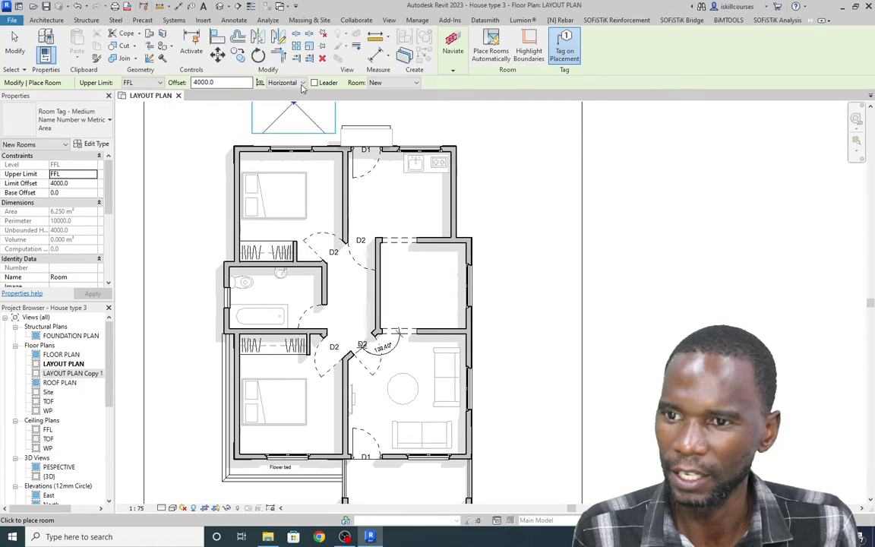
{"action": "left_click", "coordinate": [416, 83]}
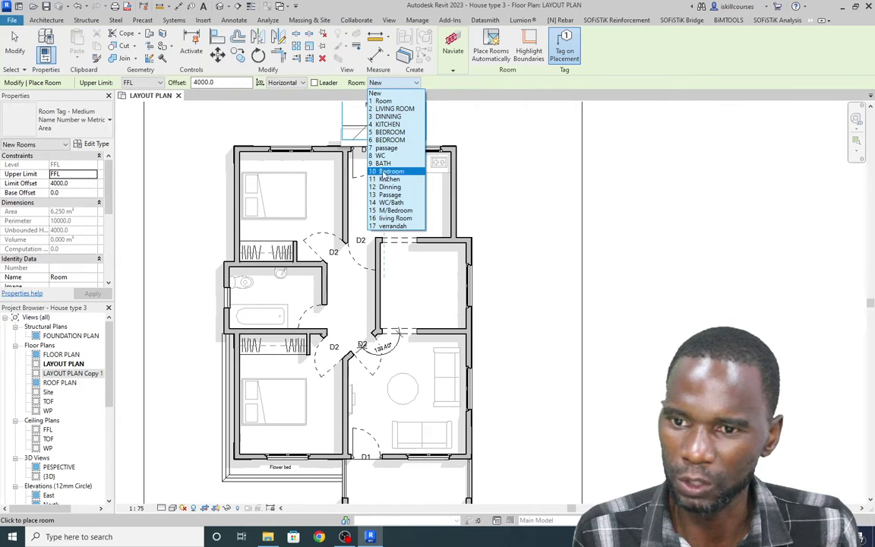
{"action": "left_click", "coordinate": [416, 84]}
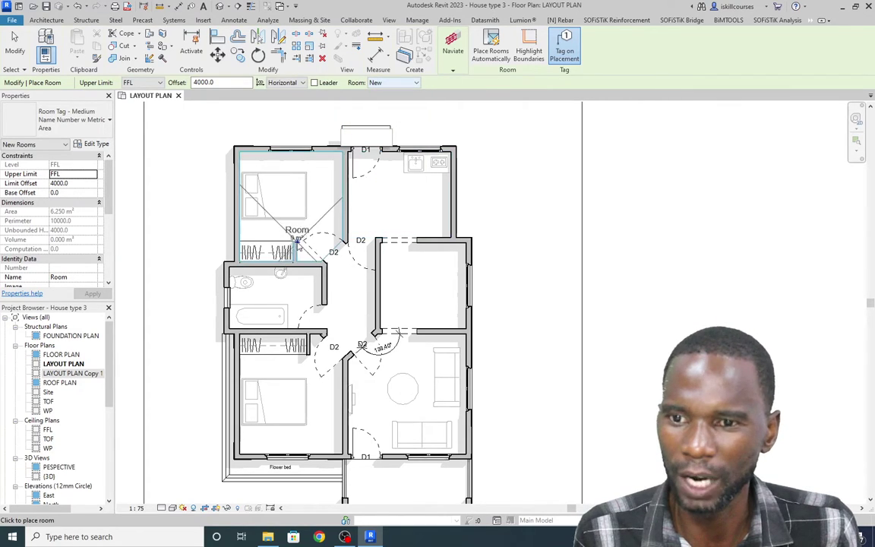
{"action": "left_click", "coordinate": [287, 192]}
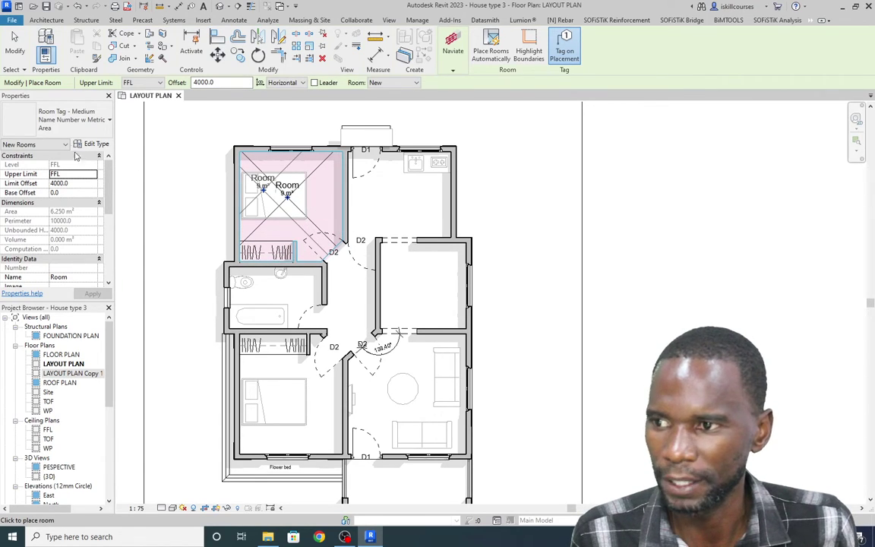
{"action": "left_click", "coordinate": [14, 44]}
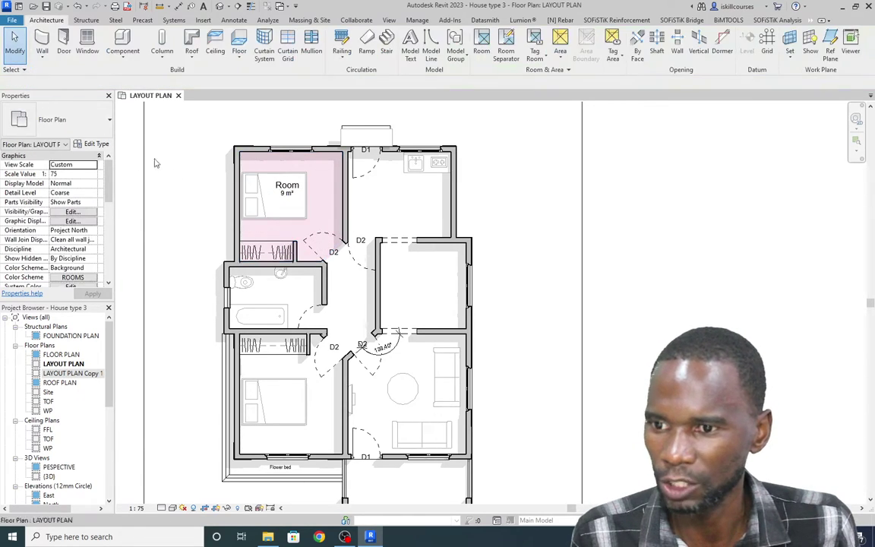
{"action": "left_click", "coordinate": [287, 192]}
{"action": "left_click", "coordinate": [107, 121]}
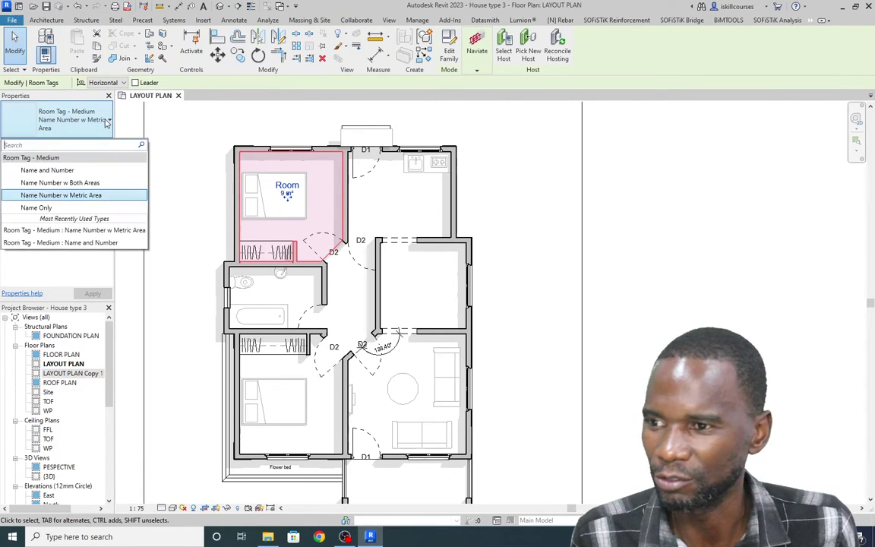
{"action": "left_click", "coordinate": [47, 170]}
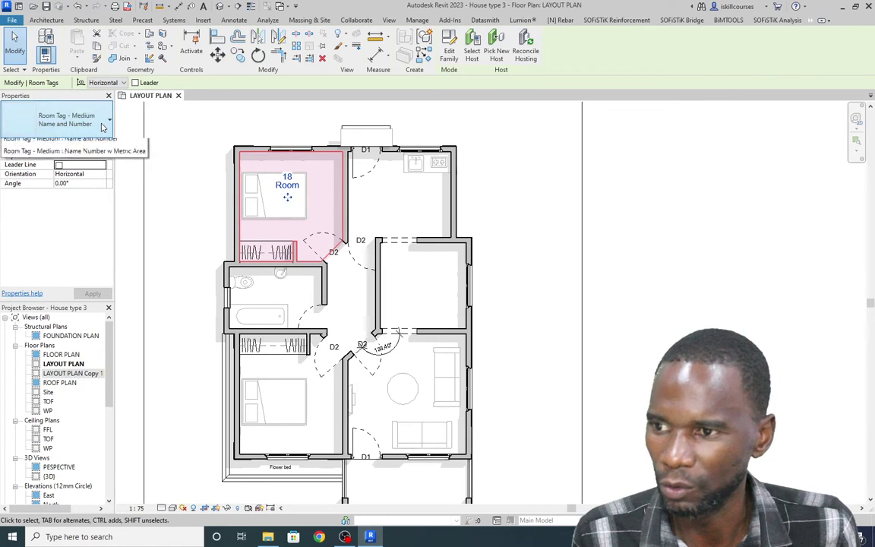
{"action": "left_click", "coordinate": [76, 120]}
{"action": "left_click", "coordinate": [60, 182]}
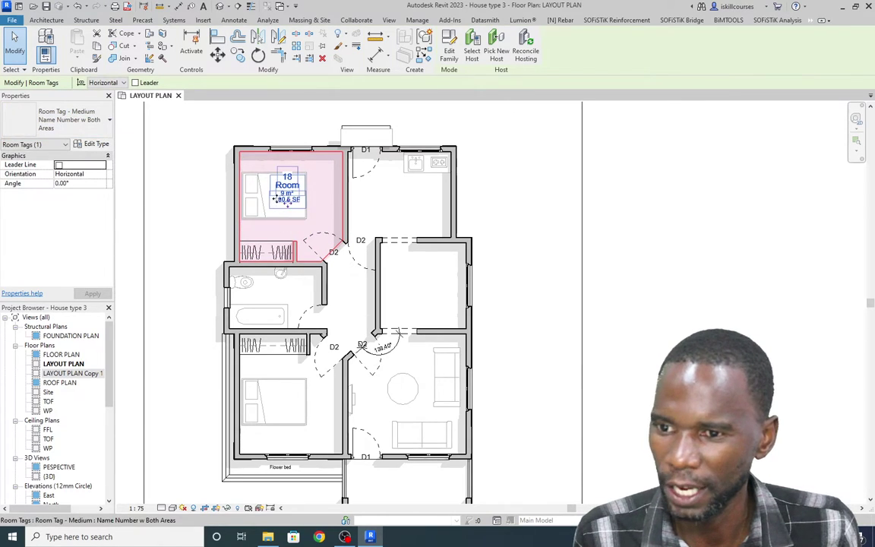
{"action": "scroll", "coordinate": [278, 195], "scroll_direction": "up", "scroll_amount": 3}
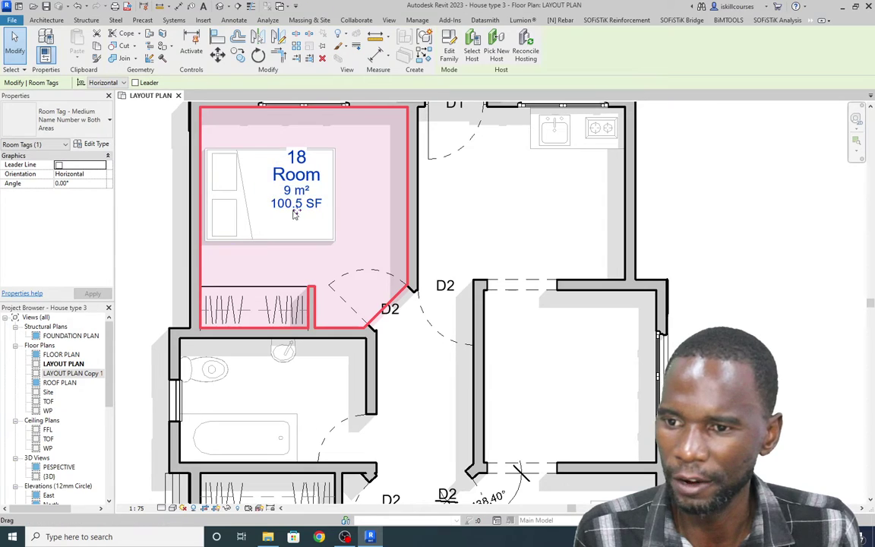
{"action": "scroll", "coordinate": [296, 189], "scroll_direction": "down", "scroll_amount": 3}
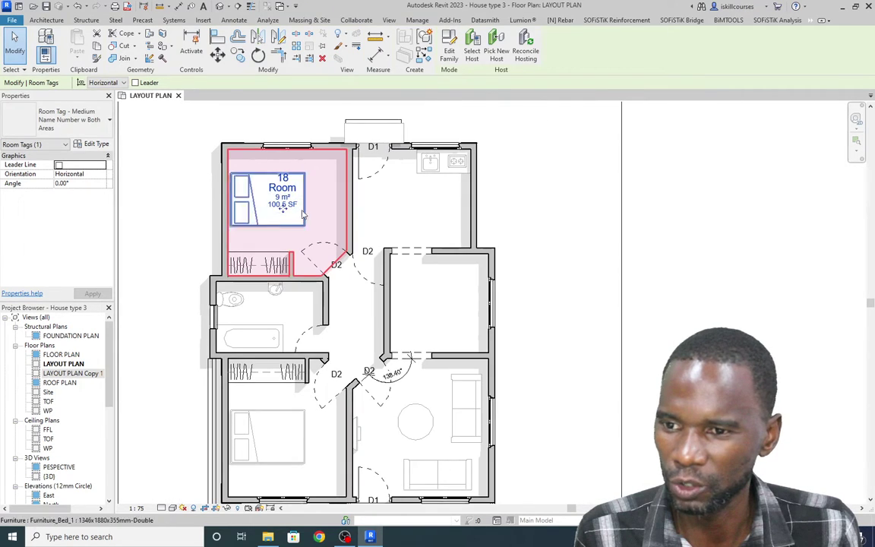
{"action": "left_click", "coordinate": [95, 115]}
{"action": "left_click", "coordinate": [75, 196]}
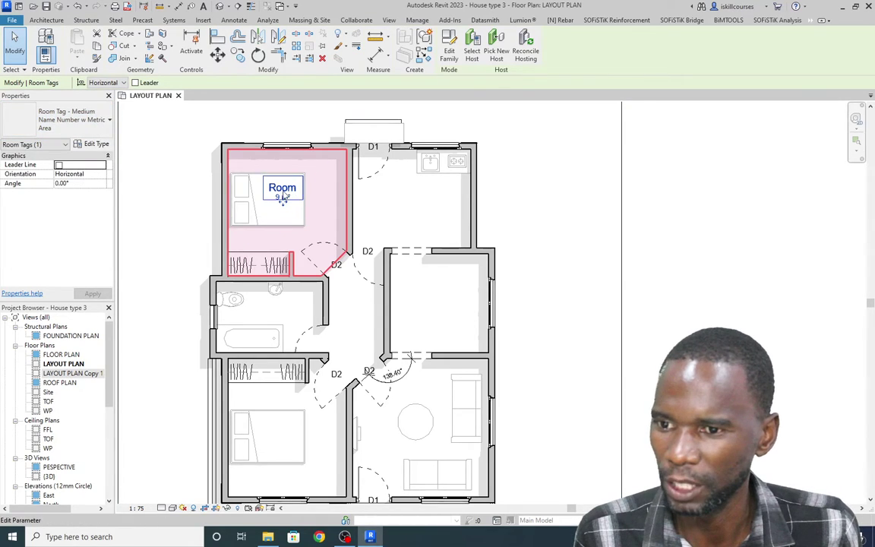
{"action": "left_click", "coordinate": [108, 122]}
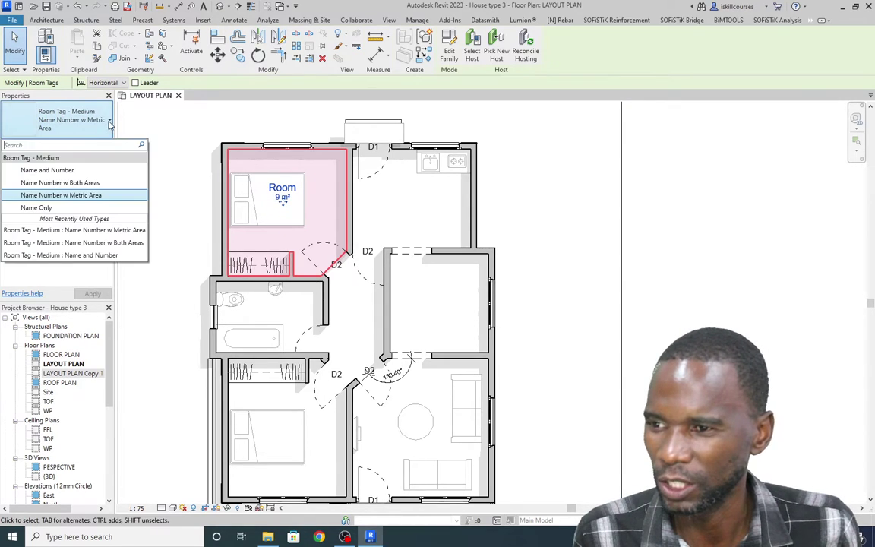
{"action": "left_click", "coordinate": [38, 207]}
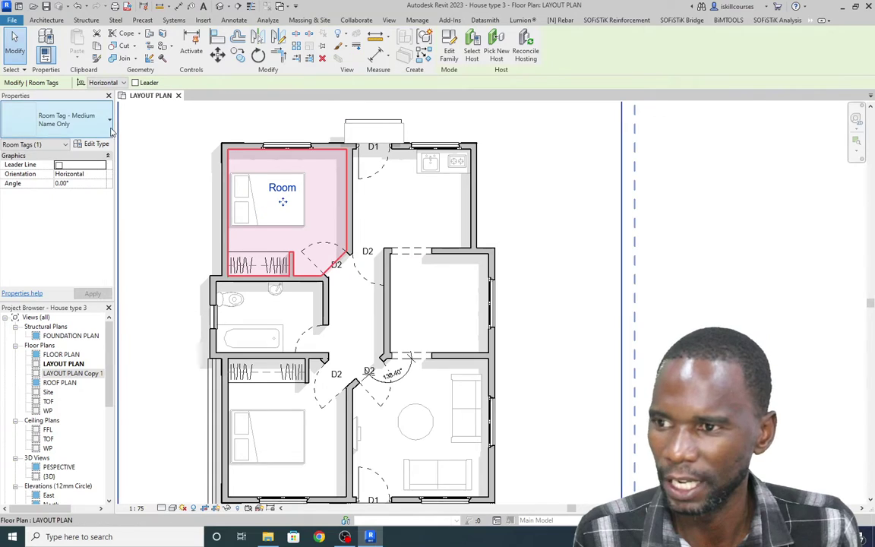
{"action": "left_click", "coordinate": [99, 119]}
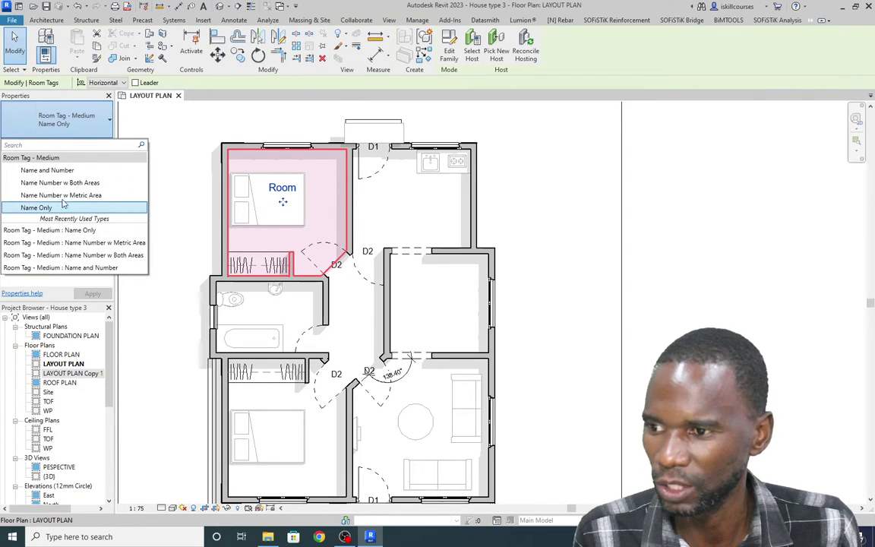
{"action": "left_click", "coordinate": [62, 195]}
{"action": "scroll", "coordinate": [296, 207], "scroll_direction": "up", "scroll_amount": 2}
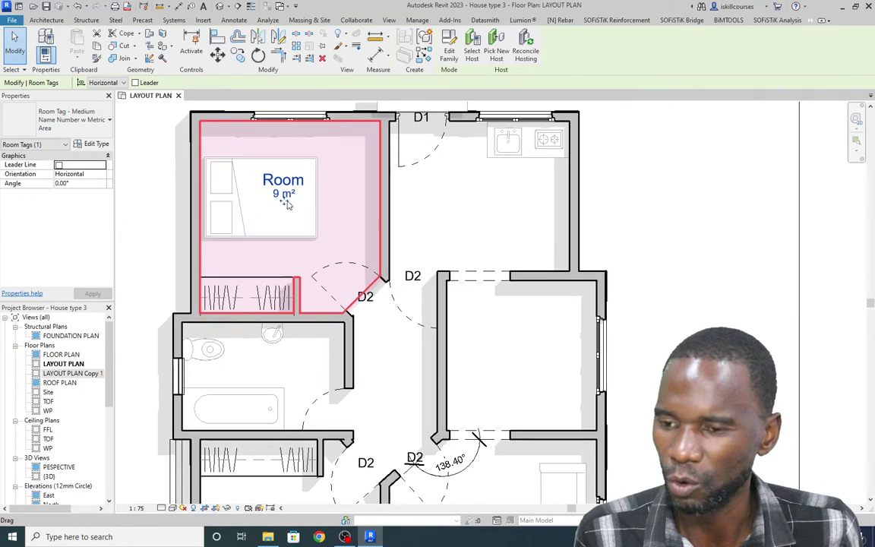
{"action": "scroll", "coordinate": [289, 204], "scroll_direction": "down", "scroll_amount": 3}
{"action": "key", "text": "Escape"}
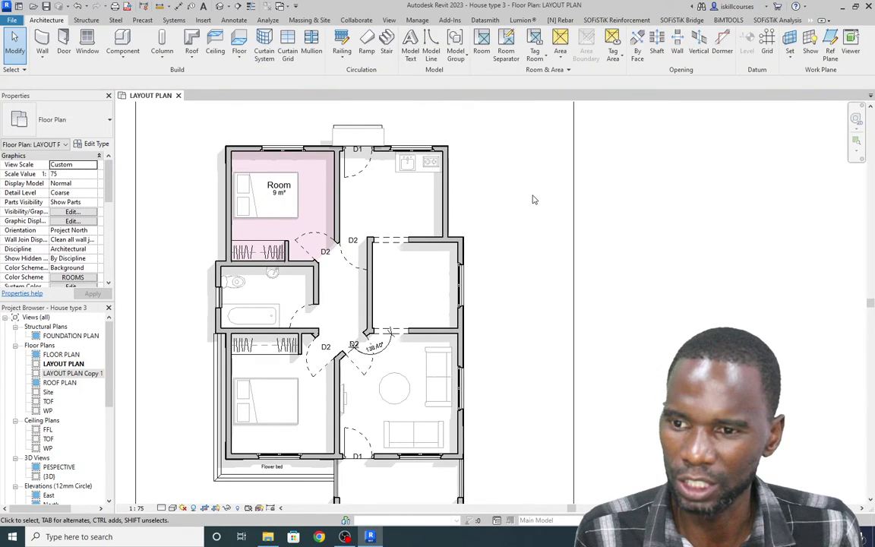
{"action": "scroll", "coordinate": [281, 217], "scroll_direction": "up", "scroll_amount": 2}
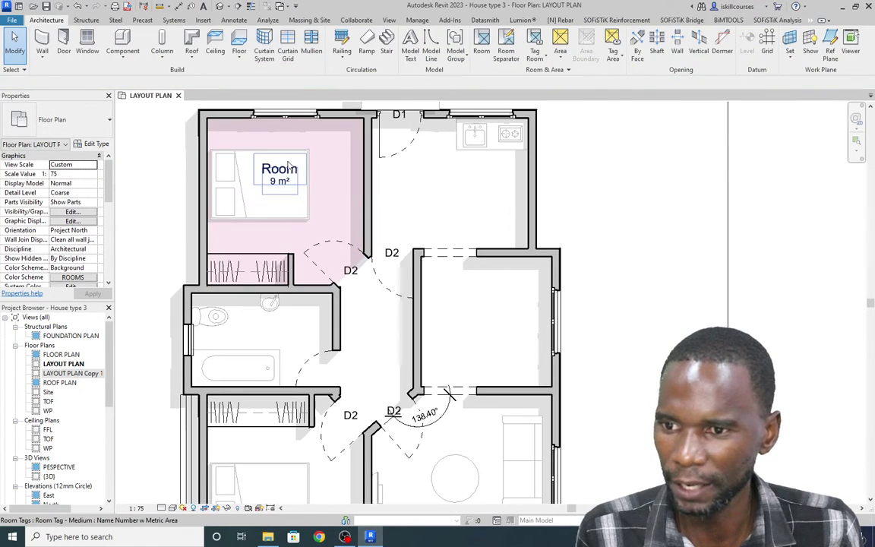
{"action": "scroll", "coordinate": [288, 182], "scroll_direction": "down", "scroll_amount": 2}
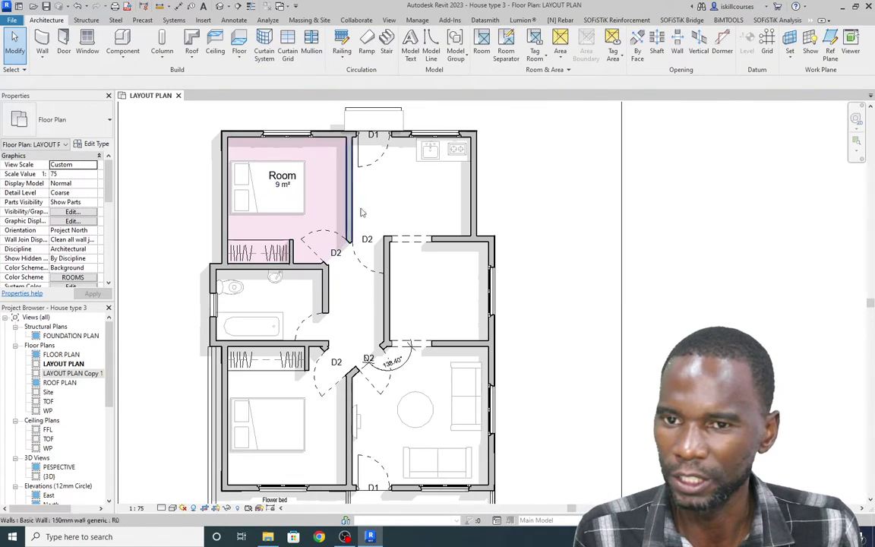
Place 'Room'-tagged rooms in the upper-right space, the middle-right space and the hallway
{"action": "left_click", "coordinate": [483, 44]}
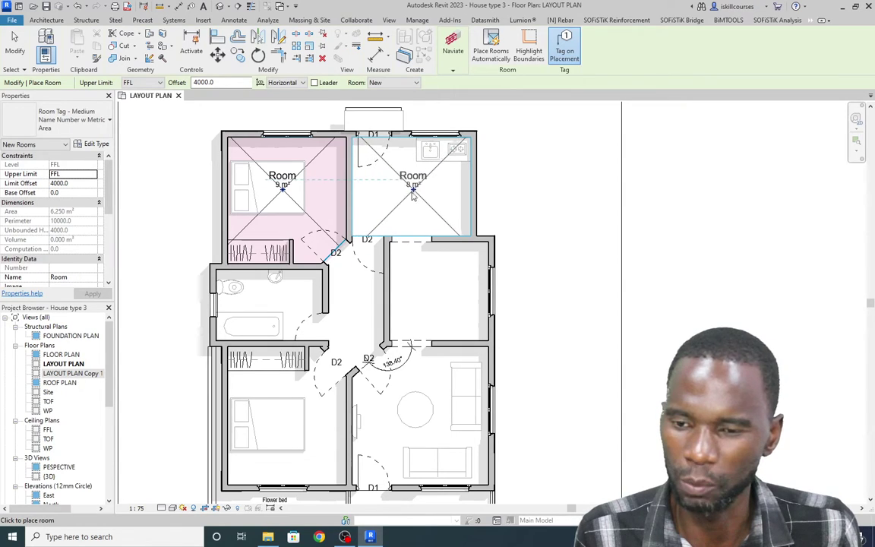
{"action": "left_click", "coordinate": [403, 195]}
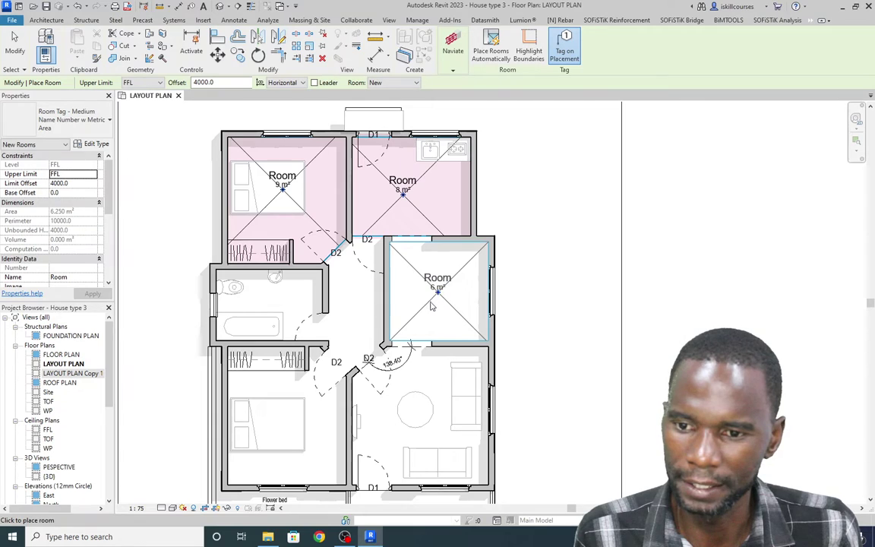
{"action": "left_click", "coordinate": [430, 305]}
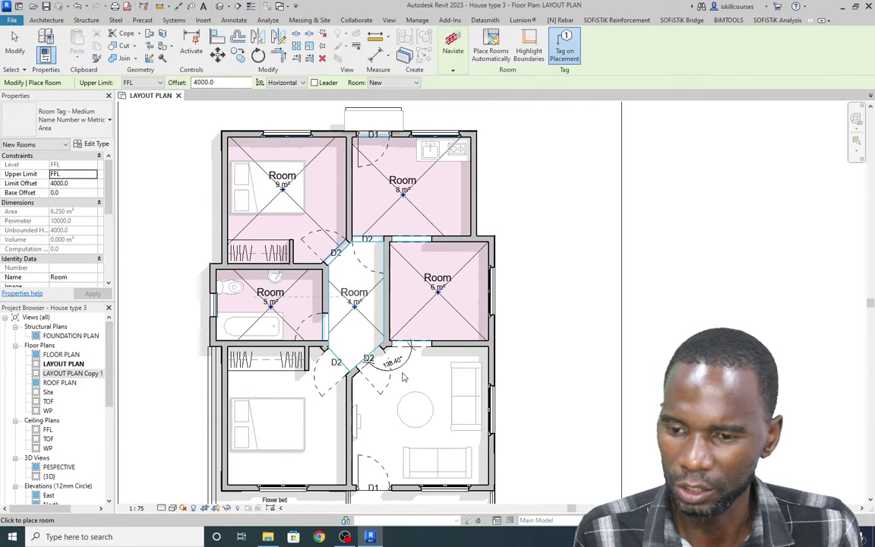
{"action": "left_click", "coordinate": [357, 274]}
{"action": "scroll", "coordinate": [370, 228], "scroll_direction": "down", "scroll_amount": 3}
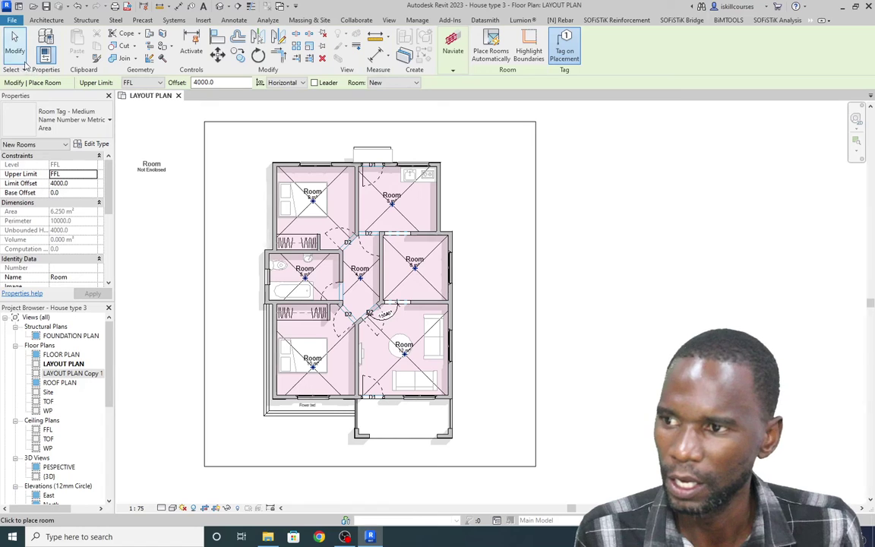
{"action": "left_click", "coordinate": [15, 51]}
{"action": "scroll", "coordinate": [356, 184], "scroll_direction": "up", "scroll_amount": 2}
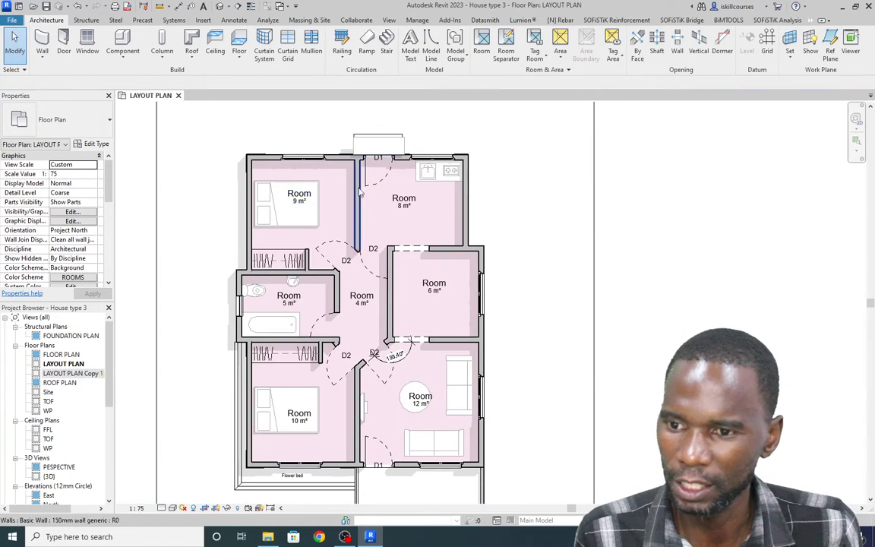
{"action": "scroll", "coordinate": [315, 243], "scroll_direction": "down", "scroll_amount": 2}
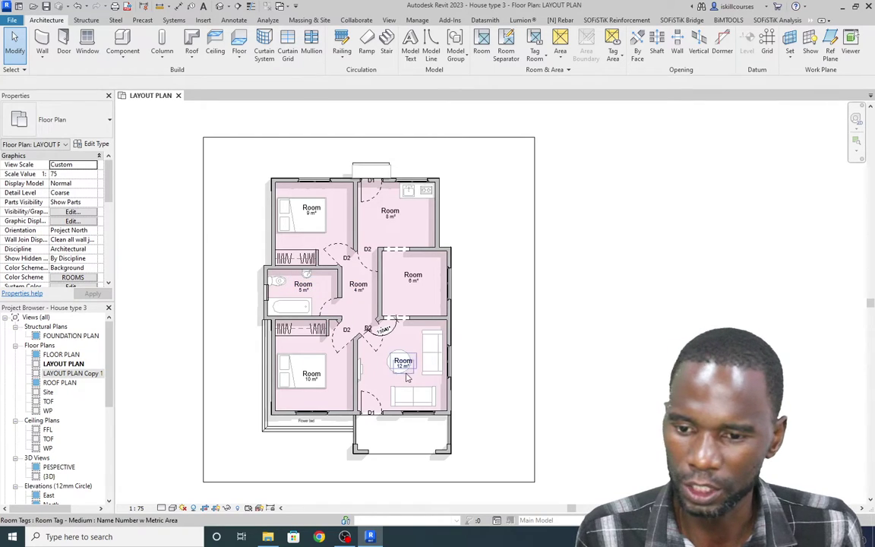
{"action": "scroll", "coordinate": [402, 363], "scroll_direction": "up", "scroll_amount": 1}
{"action": "scroll", "coordinate": [398, 380], "scroll_direction": "down", "scroll_amount": 2}
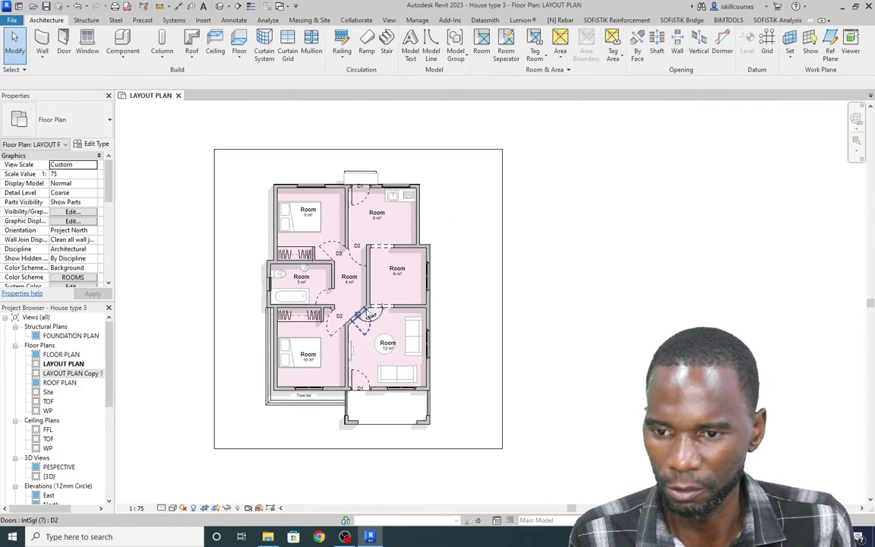
{"action": "scroll", "coordinate": [393, 412], "scroll_direction": "up", "scroll_amount": 2}
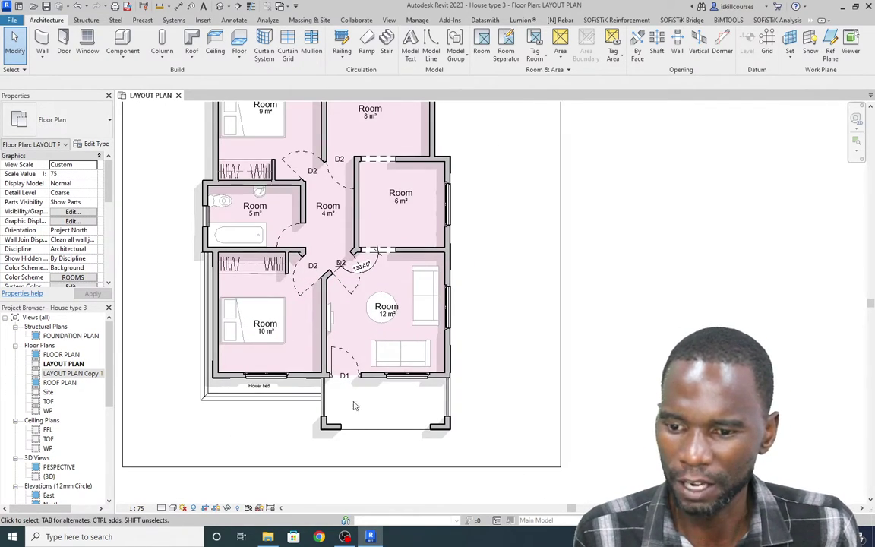
{"action": "scroll", "coordinate": [383, 409], "scroll_direction": "down", "scroll_amount": 1}
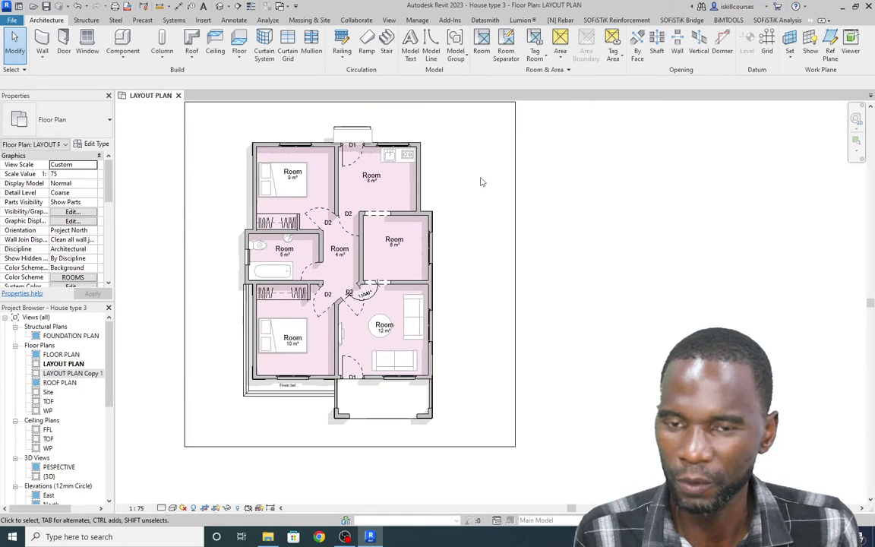
Draw the first room separation line along the porch's right side, snapping between wall ends
{"action": "left_click", "coordinate": [481, 45]}
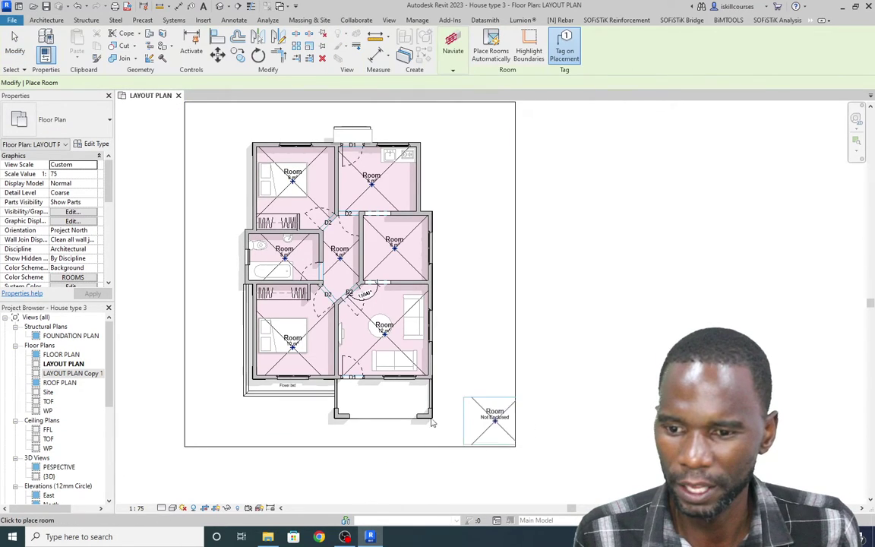
{"action": "scroll", "coordinate": [367, 416], "scroll_direction": "up", "scroll_amount": 2}
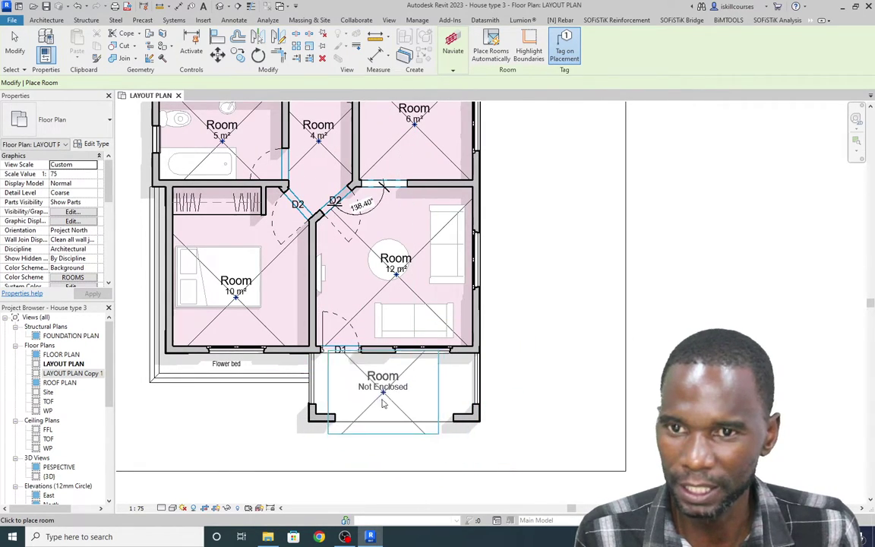
{"action": "scroll", "coordinate": [383, 403], "scroll_direction": "down", "scroll_amount": 2}
{"action": "left_click", "coordinate": [15, 44]}
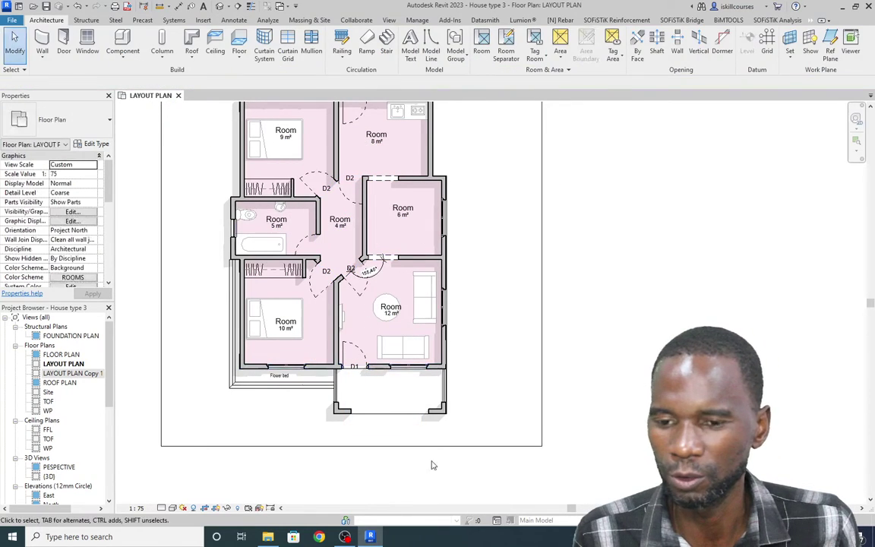
{"action": "left_click", "coordinate": [507, 43]}
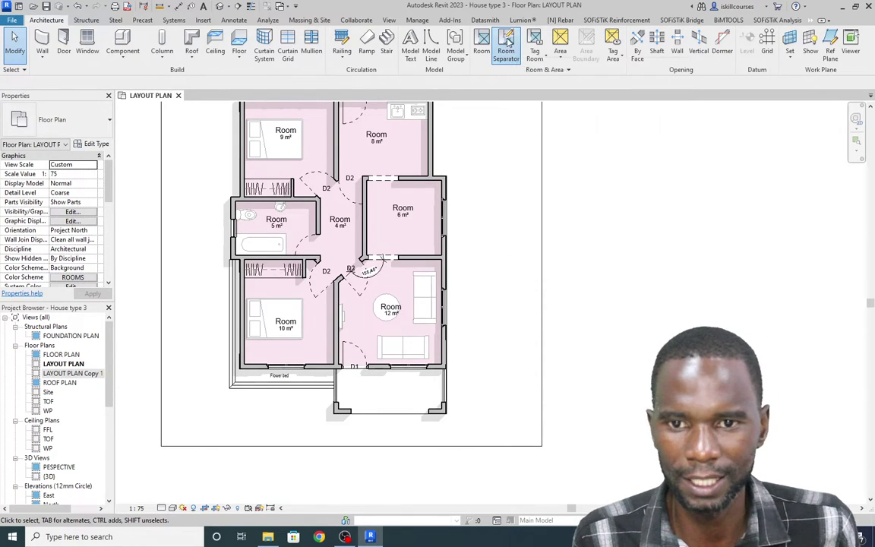
{"action": "scroll", "coordinate": [437, 410], "scroll_direction": "up", "scroll_amount": 3}
{"action": "scroll", "coordinate": [450, 394], "scroll_direction": "up", "scroll_amount": 4}
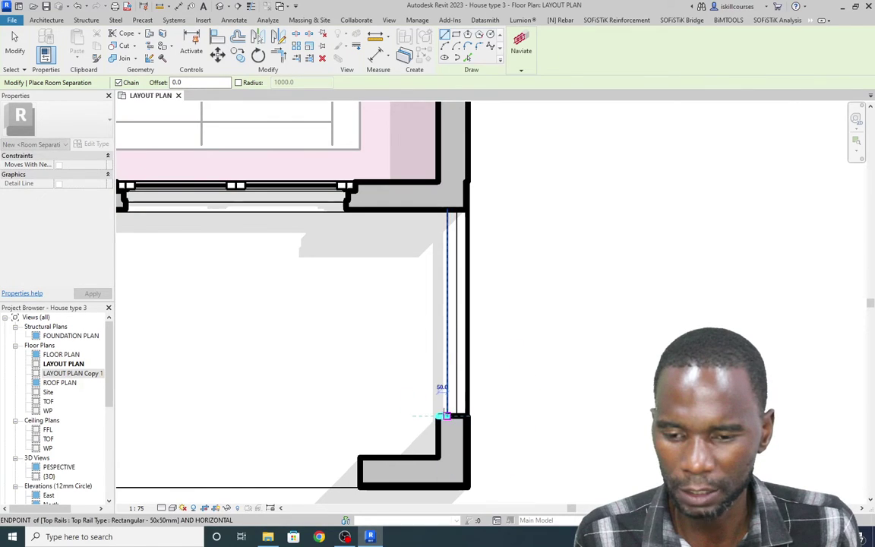
{"action": "left_click", "coordinate": [437, 416]}
{"action": "scroll", "coordinate": [436, 372], "scroll_direction": "down", "scroll_amount": 1}
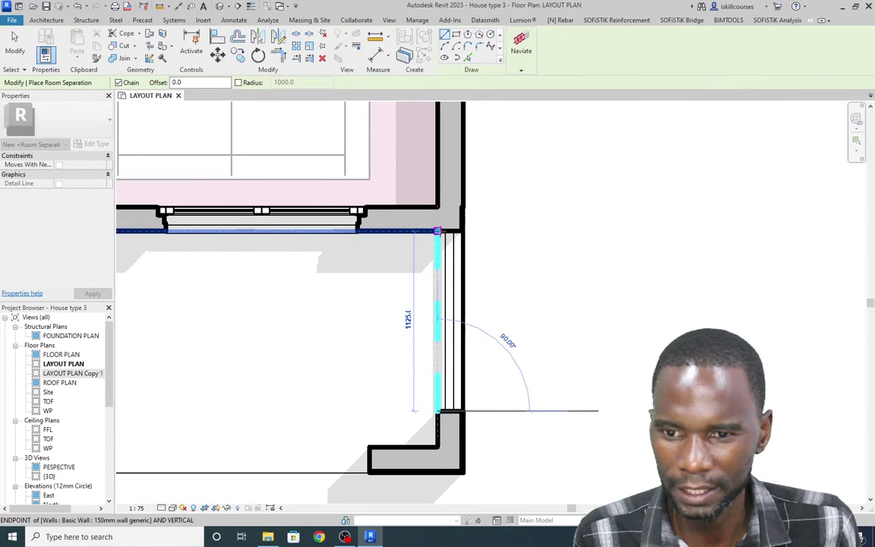
{"action": "left_click", "coordinate": [437, 230]}
{"action": "right_click", "coordinate": [556, 218]}
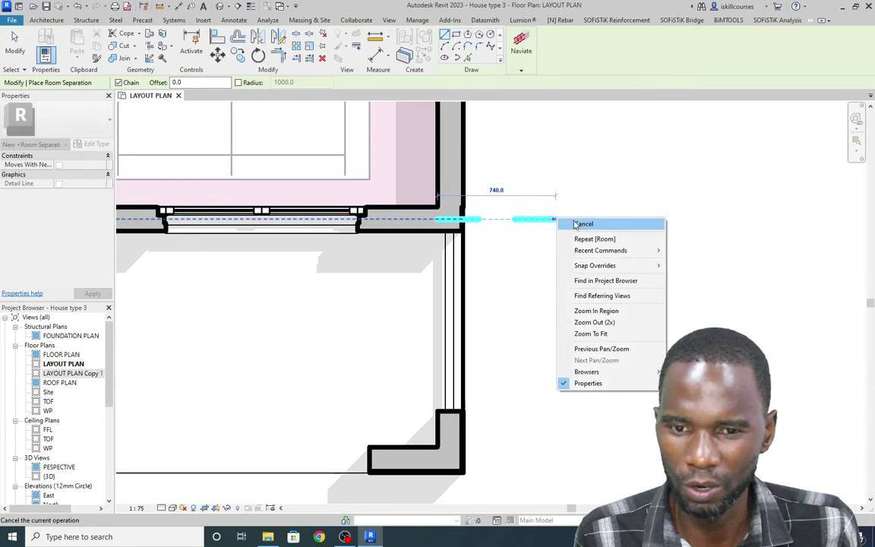
{"action": "left_click", "coordinate": [580, 224]}
{"action": "scroll", "coordinate": [503, 328], "scroll_direction": "down", "scroll_amount": 2}
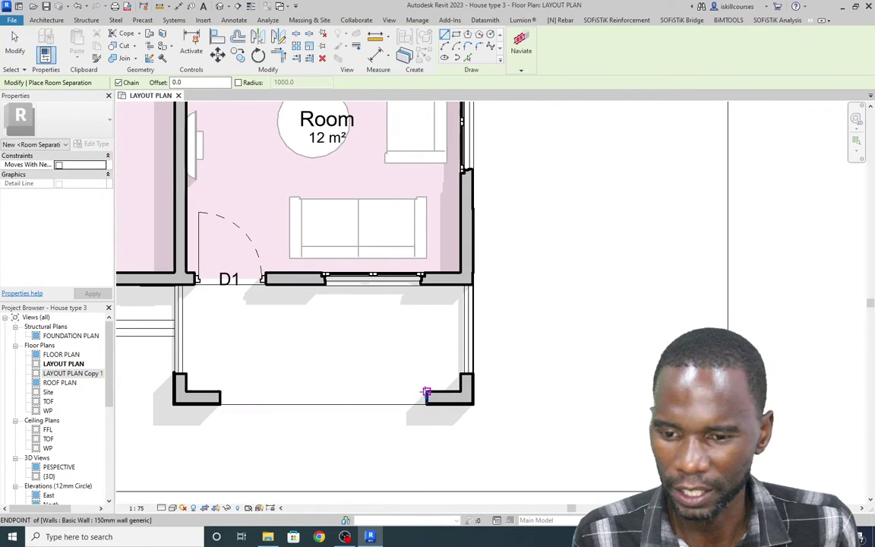
Add separation lines across the porch front and along its left side up to door D1
{"action": "left_click", "coordinate": [426, 395]}
{"action": "left_click", "coordinate": [220, 393]}
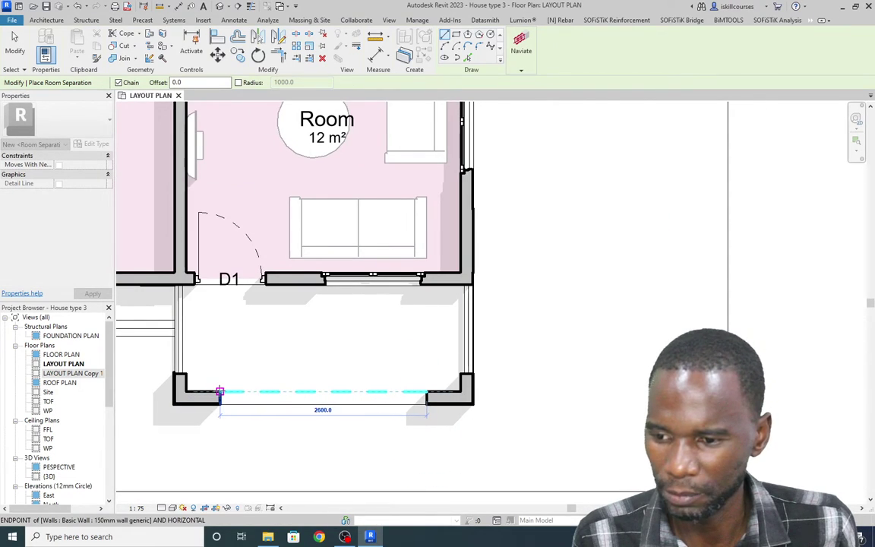
{"action": "right_click", "coordinate": [281, 332]}
{"action": "left_click", "coordinate": [305, 338]}
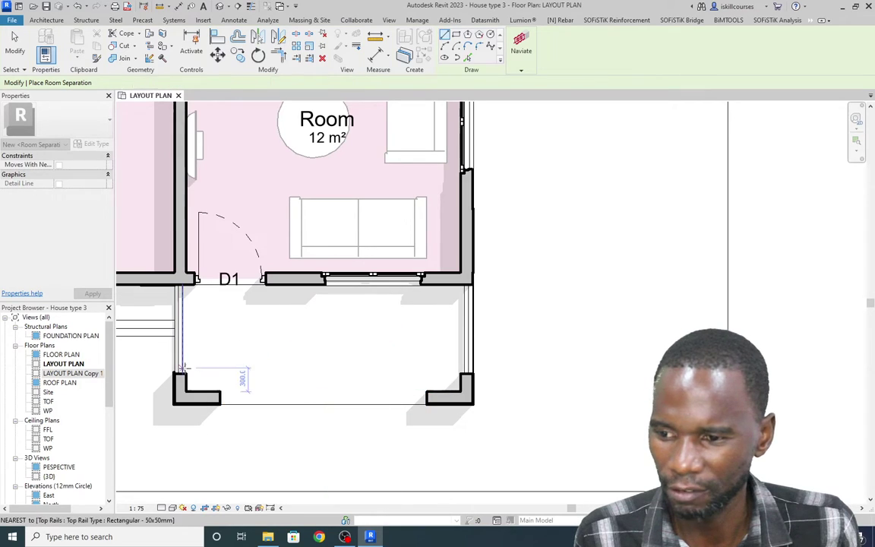
{"action": "left_click", "coordinate": [186, 374]}
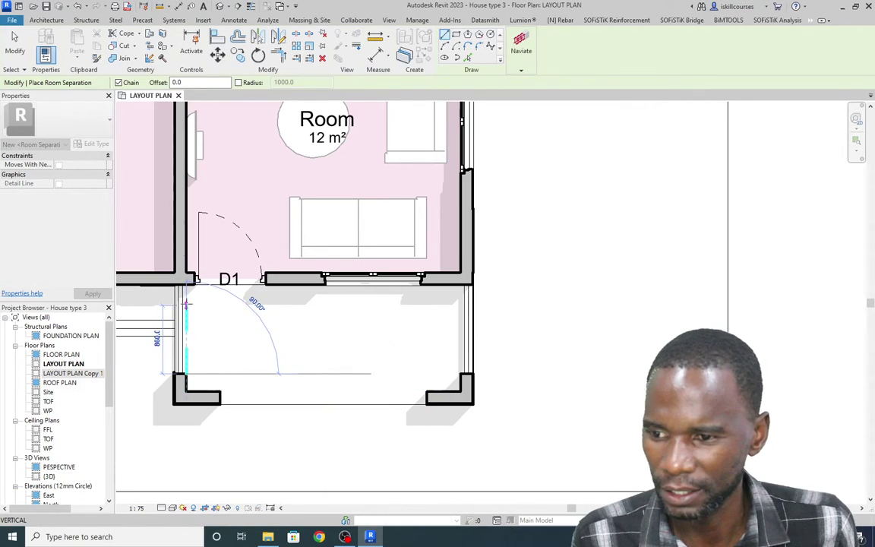
{"action": "left_click", "coordinate": [189, 281]}
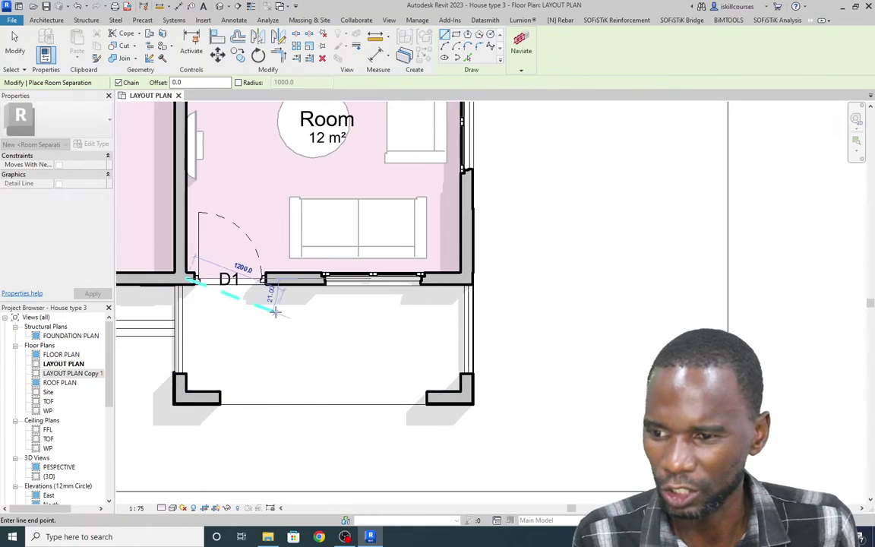
{"action": "right_click", "coordinate": [277, 309]}
{"action": "left_click", "coordinate": [305, 319]}
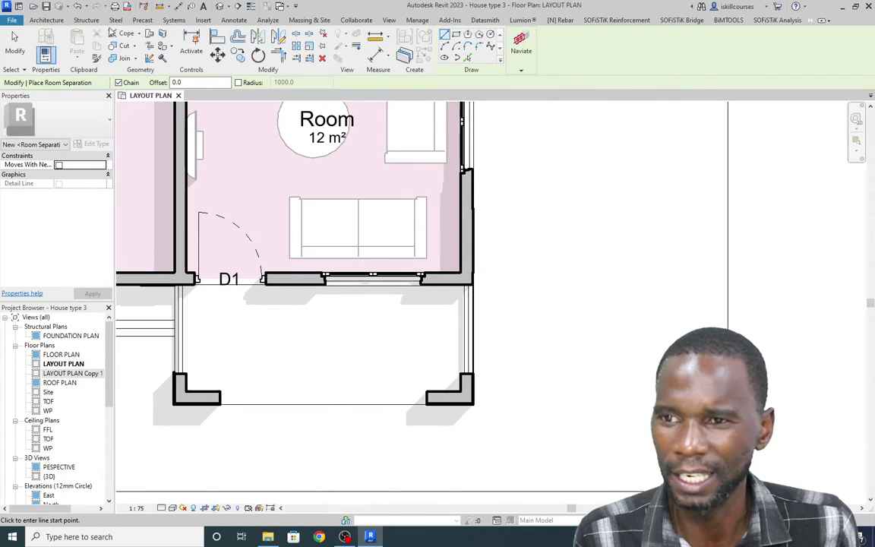
{"action": "left_click", "coordinate": [54, 21]}
{"action": "left_click", "coordinate": [485, 55]}
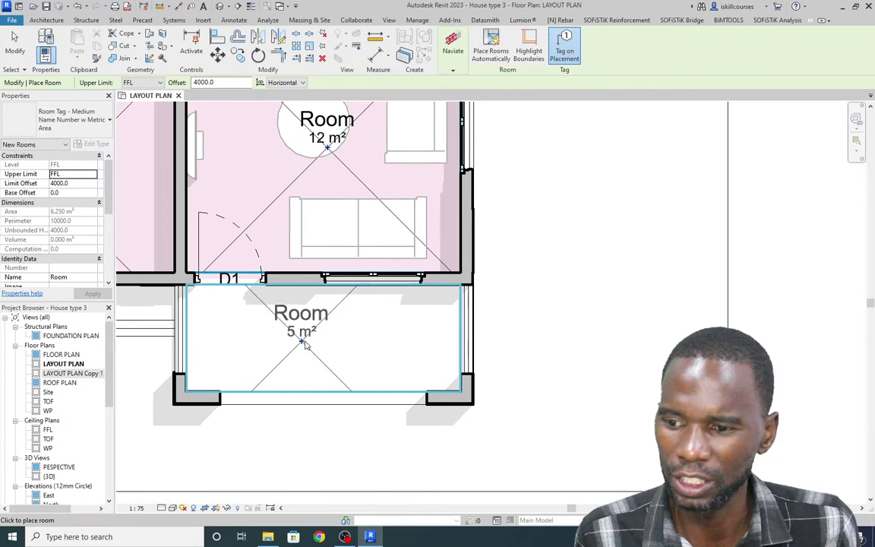
Auto-place rooms to add a pink 'Room' in the enclosed porch below the living room
{"action": "scroll", "coordinate": [380, 376], "scroll_direction": "down", "scroll_amount": 2}
{"action": "scroll", "coordinate": [356, 346], "scroll_direction": "up", "scroll_amount": 3}
{"action": "scroll", "coordinate": [358, 345], "scroll_direction": "up", "scroll_amount": 1}
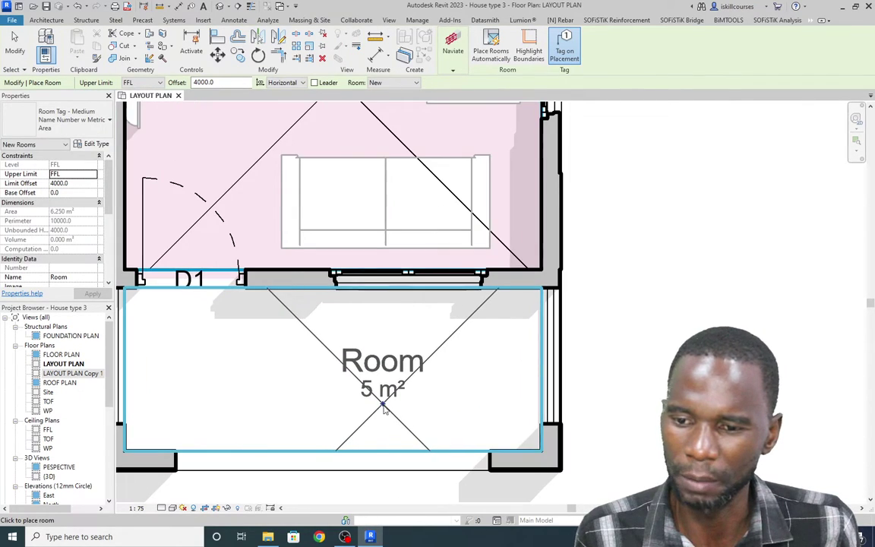
{"action": "scroll", "coordinate": [361, 387], "scroll_direction": "down", "scroll_amount": 1}
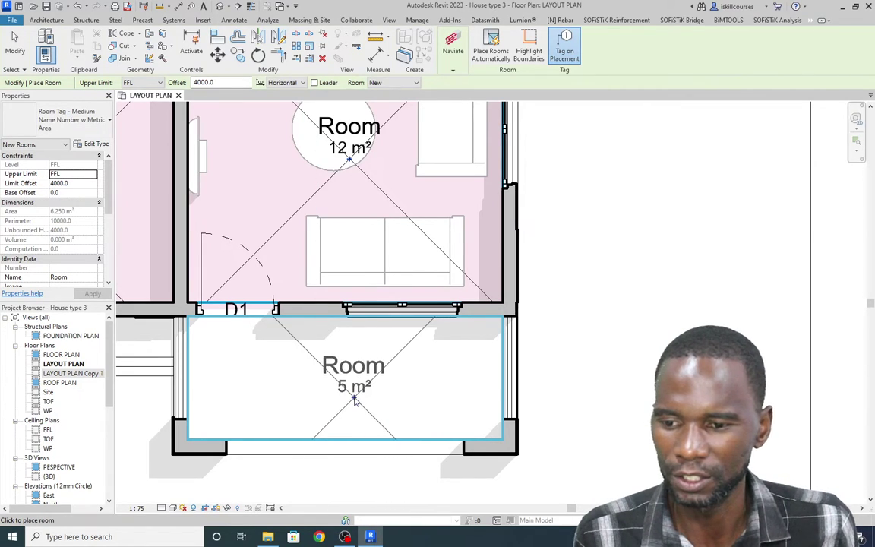
{"action": "scroll", "coordinate": [357, 410], "scroll_direction": "down", "scroll_amount": 1}
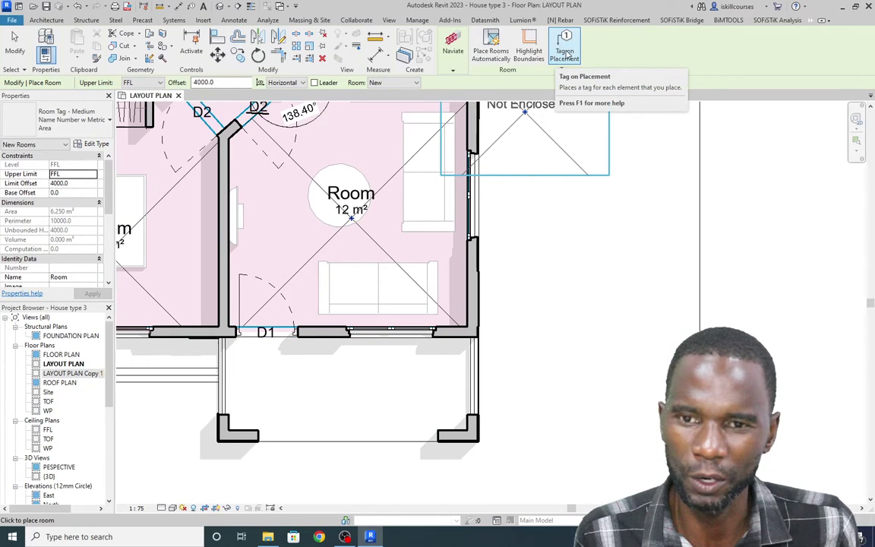
{"action": "scroll", "coordinate": [399, 338], "scroll_direction": "down", "scroll_amount": 5}
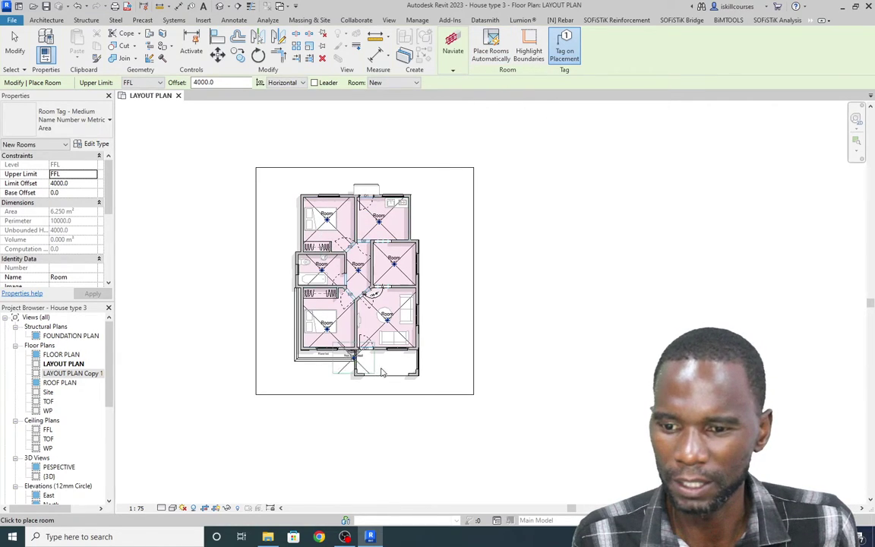
{"action": "left_click", "coordinate": [490, 44]}
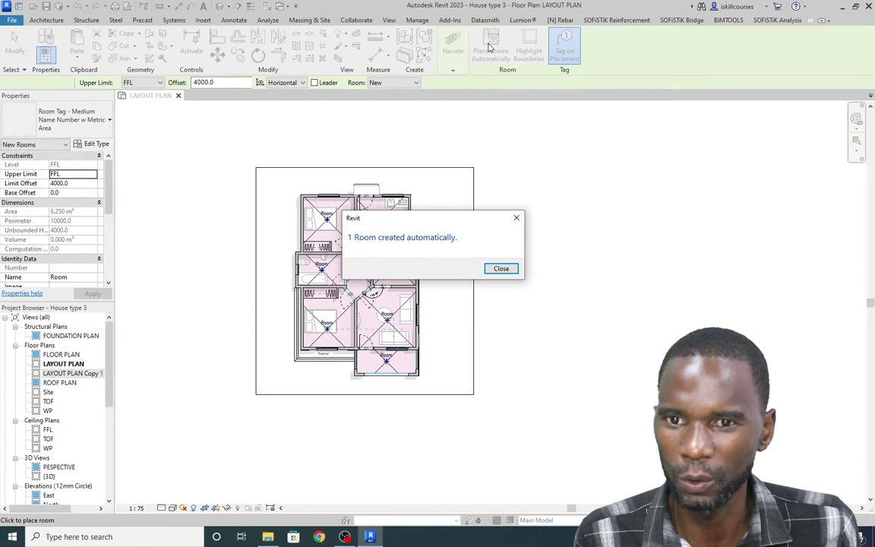
{"action": "left_click", "coordinate": [517, 220]}
{"action": "key", "text": "Escape"}
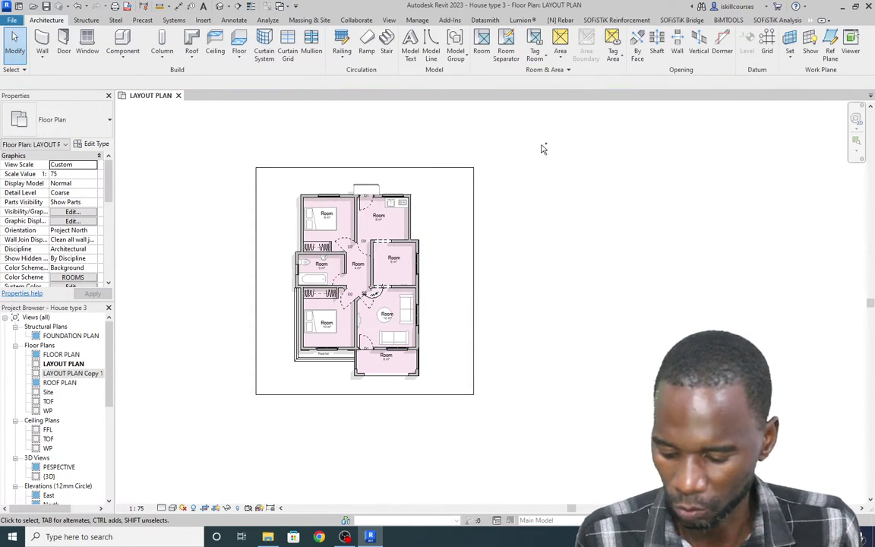
{"action": "scroll", "coordinate": [542, 150], "scroll_direction": "up", "scroll_amount": 5}
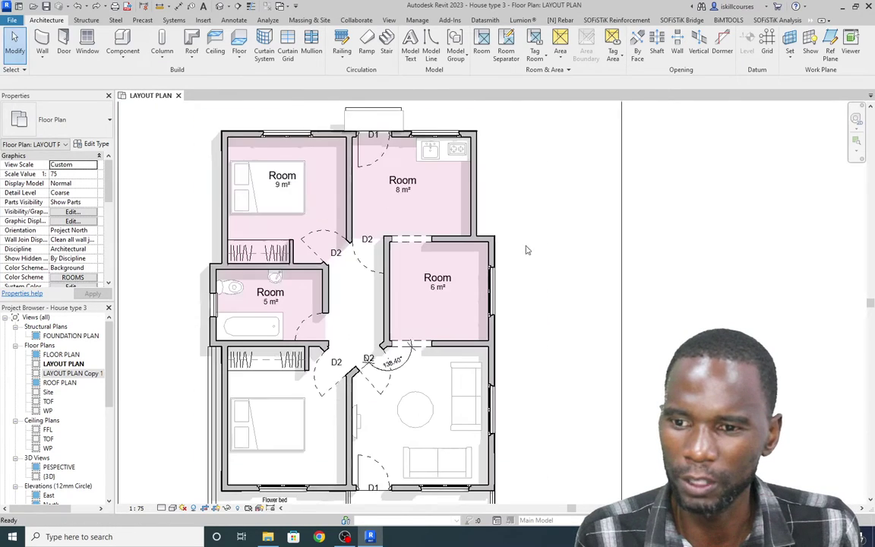
Undo twice to remove the remaining rooms, and dismiss the project-not-saved reminder
{"action": "key", "text": "ctrl+z"}
{"action": "key", "text": "ctrl+z"}
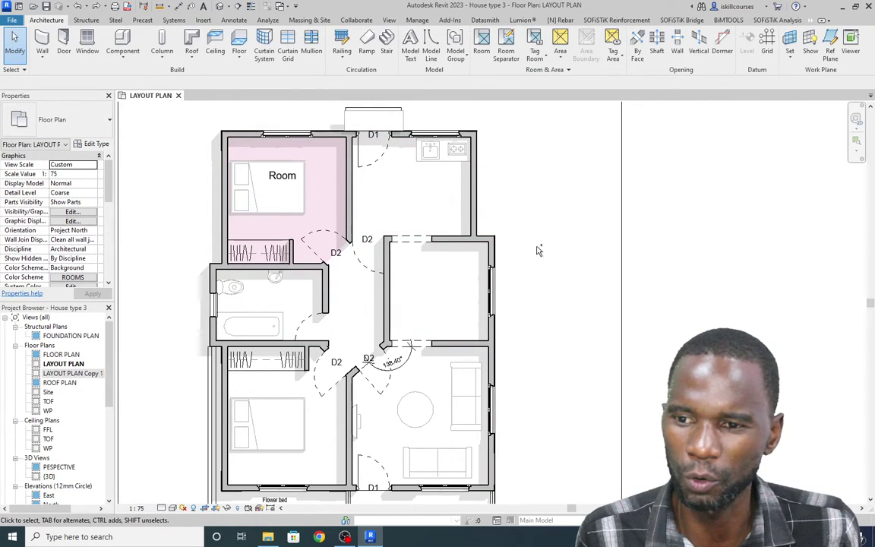
{"action": "key", "text": "ctrl+z"}
{"action": "key", "text": "ctrl+z"}
{"action": "key", "text": "ctrl+z"}
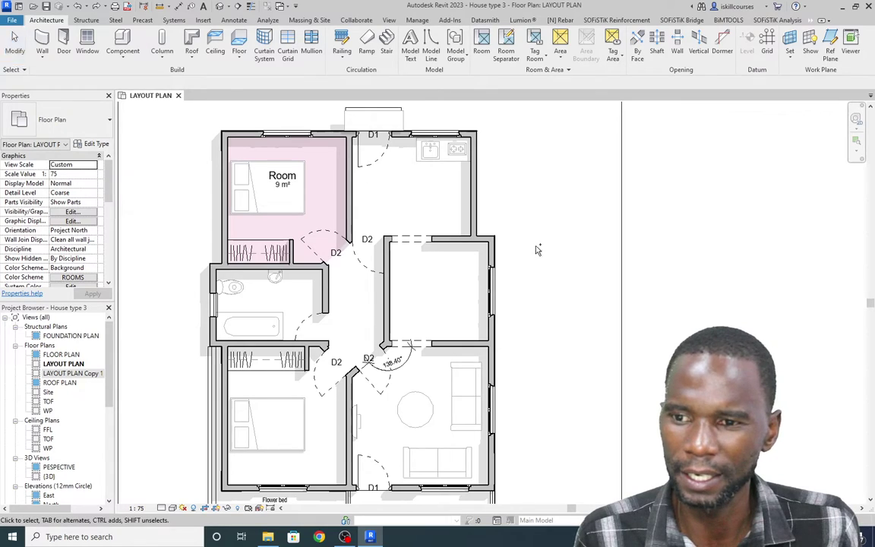
{"action": "left_click", "coordinate": [521, 179]}
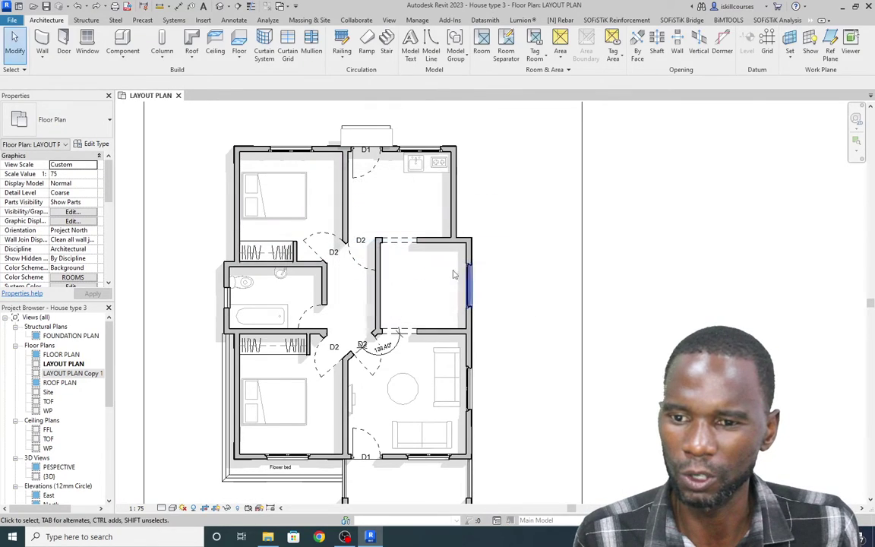
{"action": "left_click", "coordinate": [482, 55]}
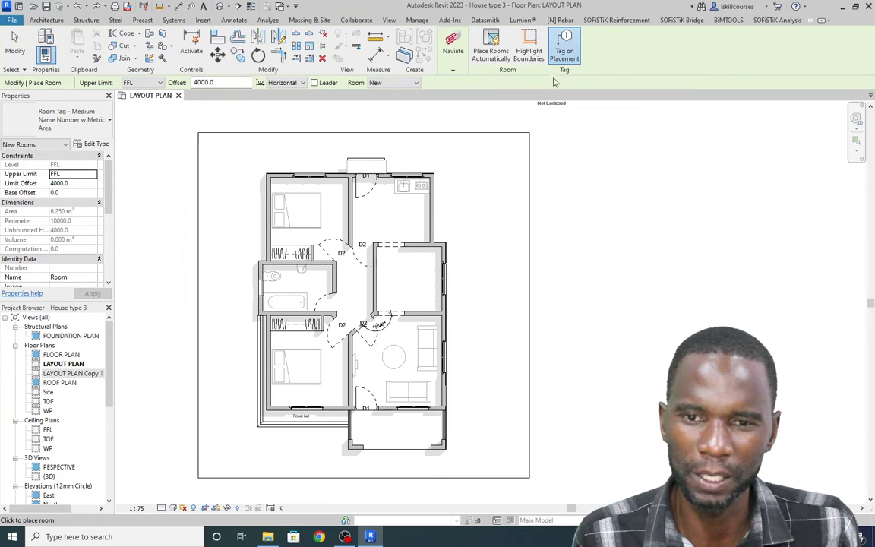
Auto-create 7 rooms across the interior spaces, each pink-filled with a 'Room' tag and area
{"action": "left_click", "coordinate": [529, 52]}
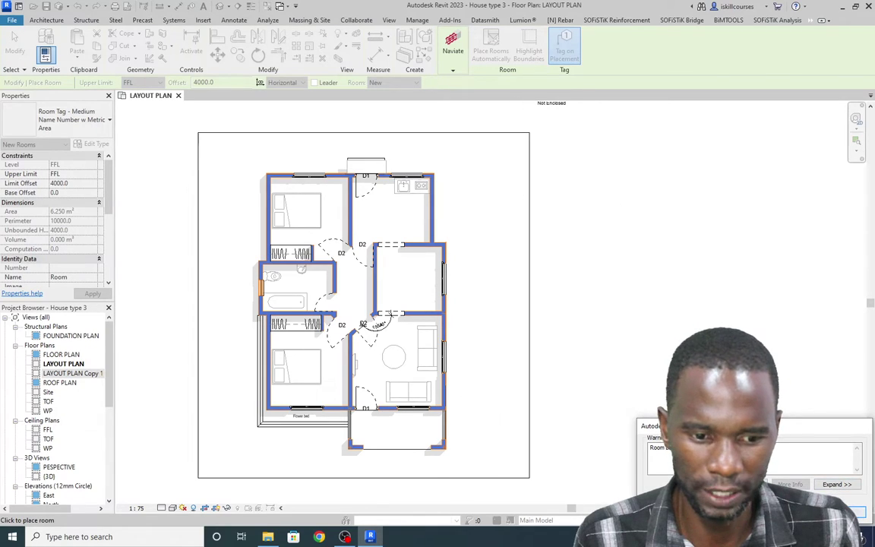
{"action": "left_click", "coordinate": [490, 45]}
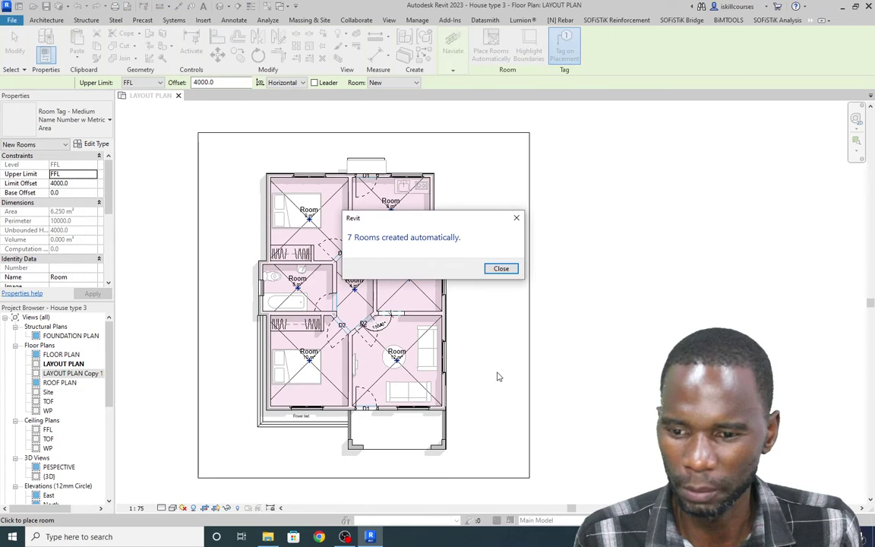
{"action": "left_click", "coordinate": [501, 268]}
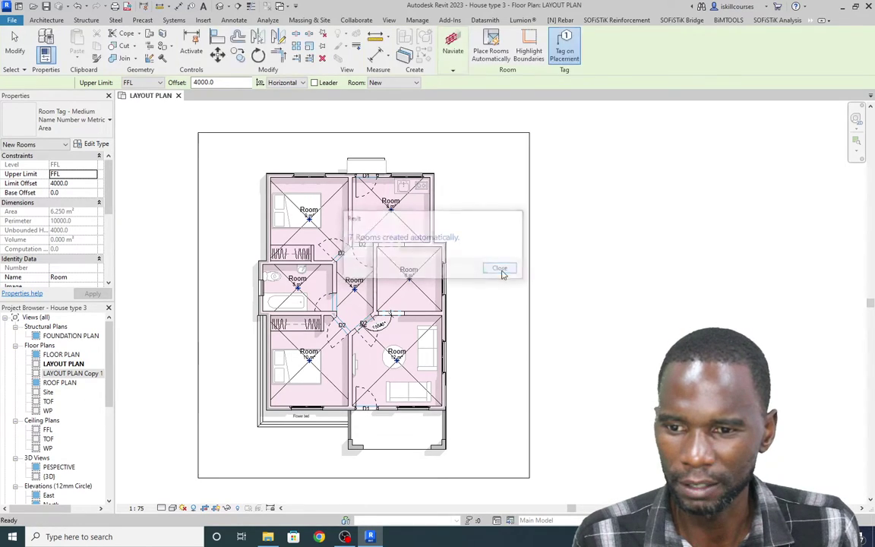
{"action": "key", "text": "Escape"}
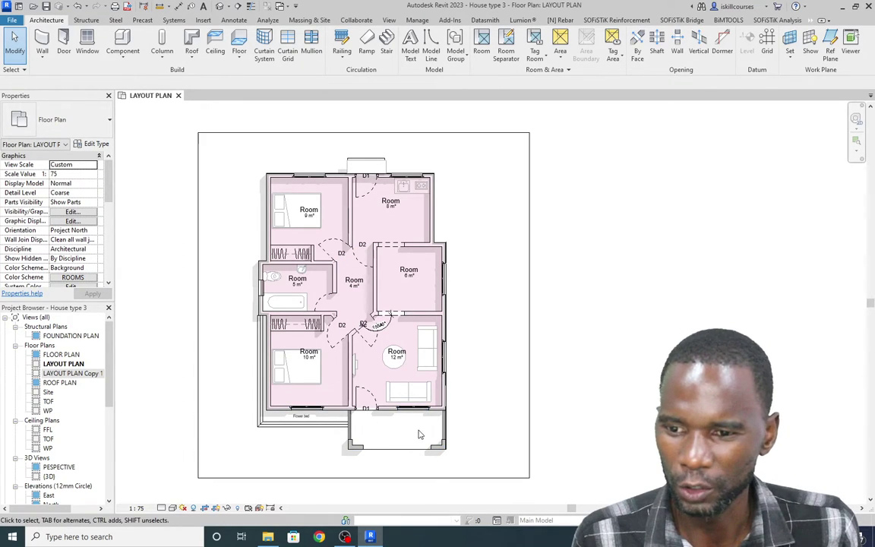
Zoom in and out across the floor plan to review the seven tagged rooms
{"action": "scroll", "coordinate": [383, 323], "scroll_direction": "up", "scroll_amount": 5}
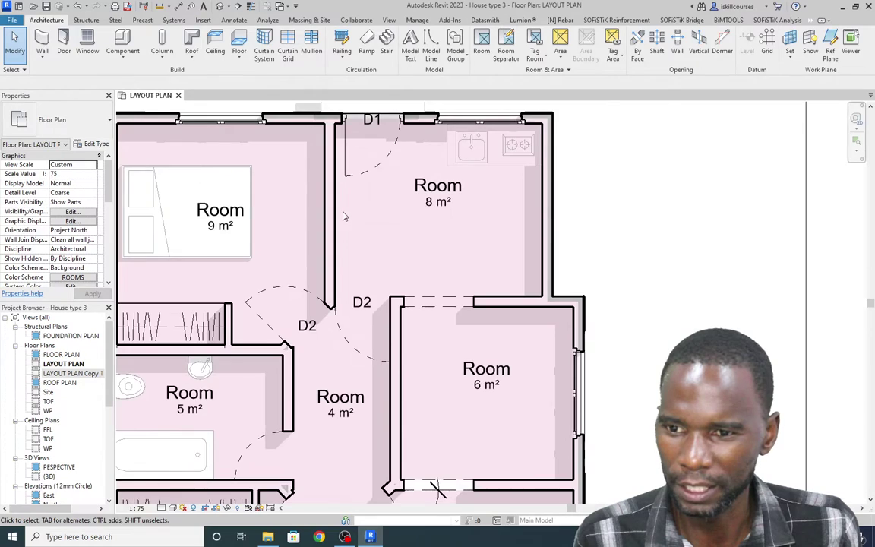
{"action": "scroll", "coordinate": [383, 324], "scroll_direction": "down", "scroll_amount": 1}
{"action": "scroll", "coordinate": [383, 324], "scroll_direction": "up", "scroll_amount": 3}
{"action": "scroll", "coordinate": [365, 256], "scroll_direction": "down", "scroll_amount": 4}
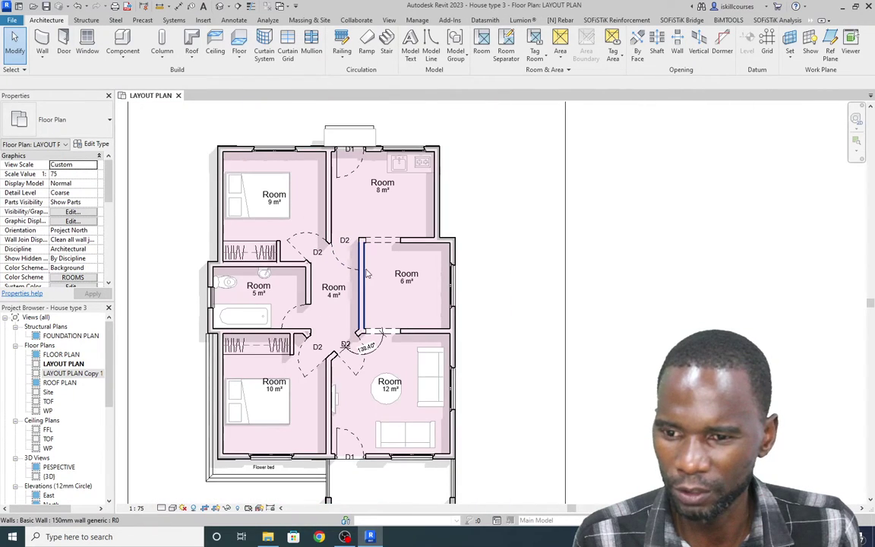
{"action": "scroll", "coordinate": [357, 303], "scroll_direction": "down", "scroll_amount": 3}
{"action": "scroll", "coordinate": [356, 311], "scroll_direction": "up", "scroll_amount": 3}
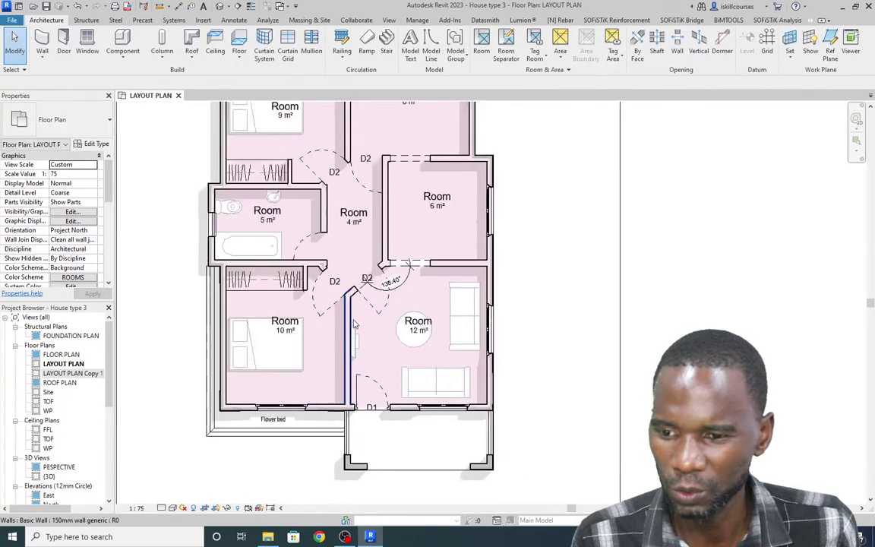
{"action": "scroll", "coordinate": [353, 320], "scroll_direction": "down", "scroll_amount": 2}
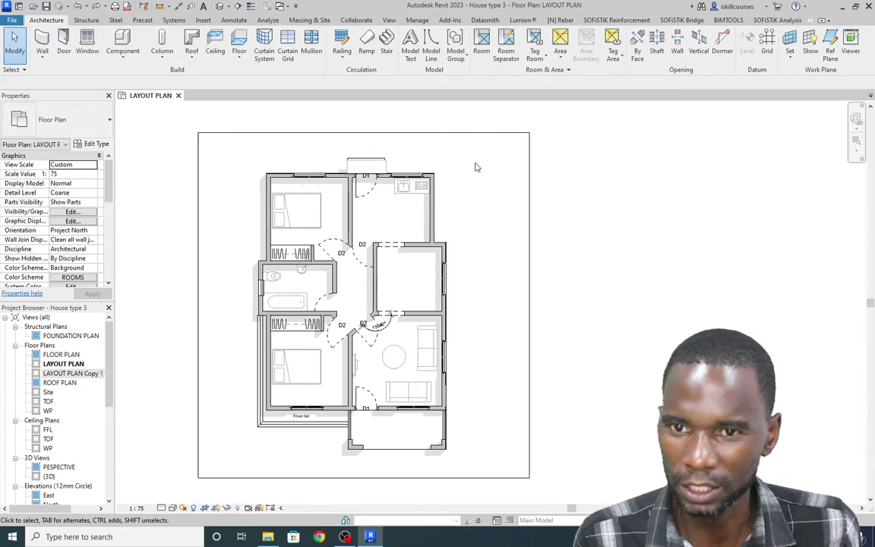
Auto-create rooms in the seven enclosed spaces with Tag on Placement switched off
{"action": "left_click", "coordinate": [481, 47]}
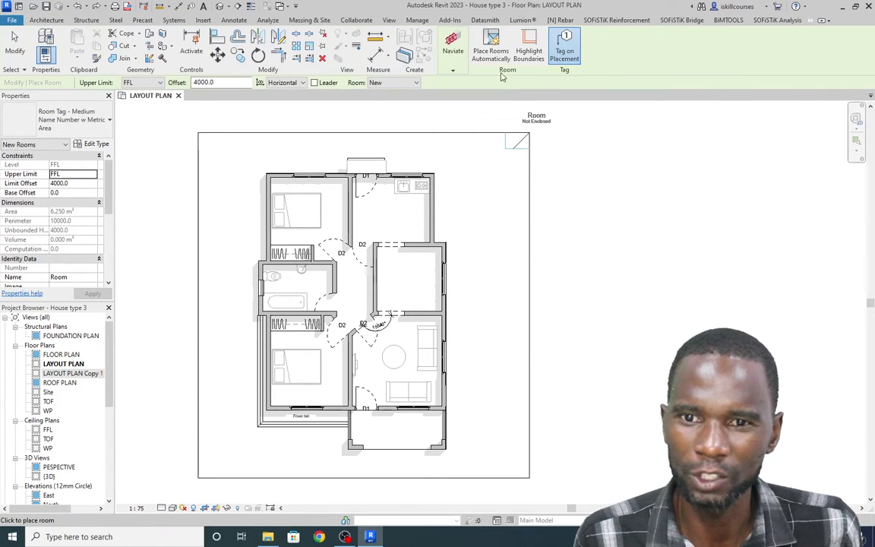
{"action": "left_click", "coordinate": [566, 55]}
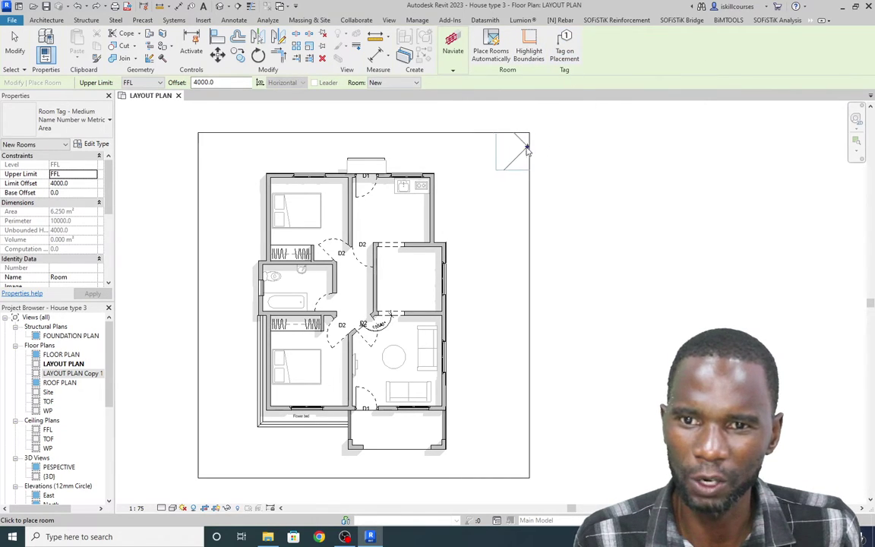
{"action": "left_click", "coordinate": [491, 43]}
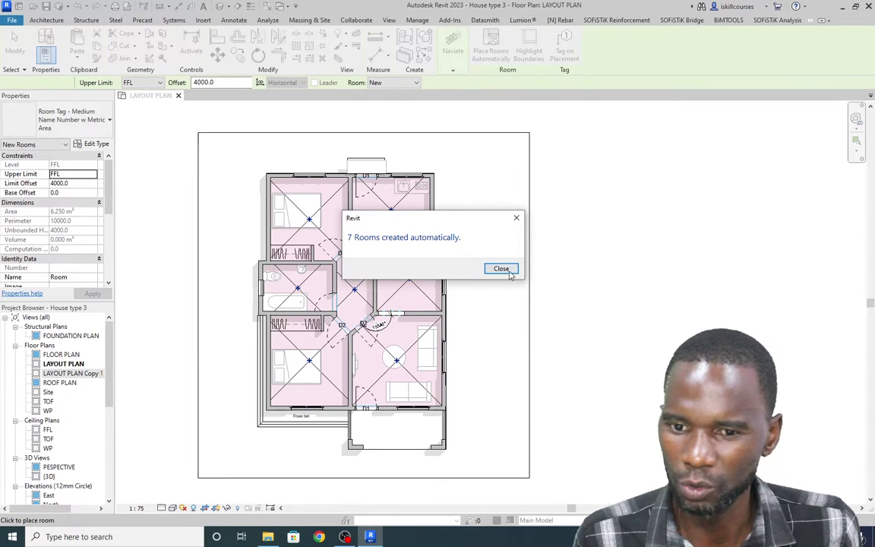
{"action": "left_click", "coordinate": [501, 268]}
{"action": "key", "text": "Escape"}
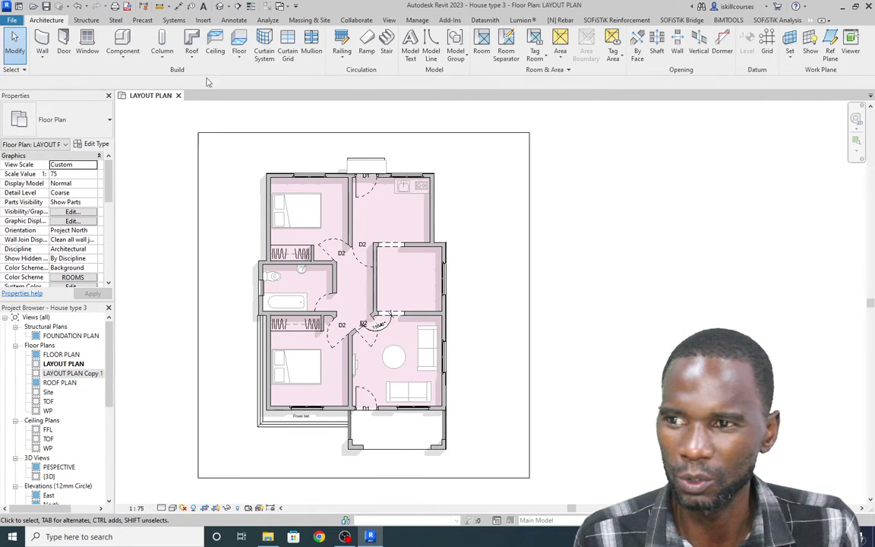
Check the Annotate tab, return to Architecture and restart Room placement on the layout plan
{"action": "left_click", "coordinate": [235, 20]}
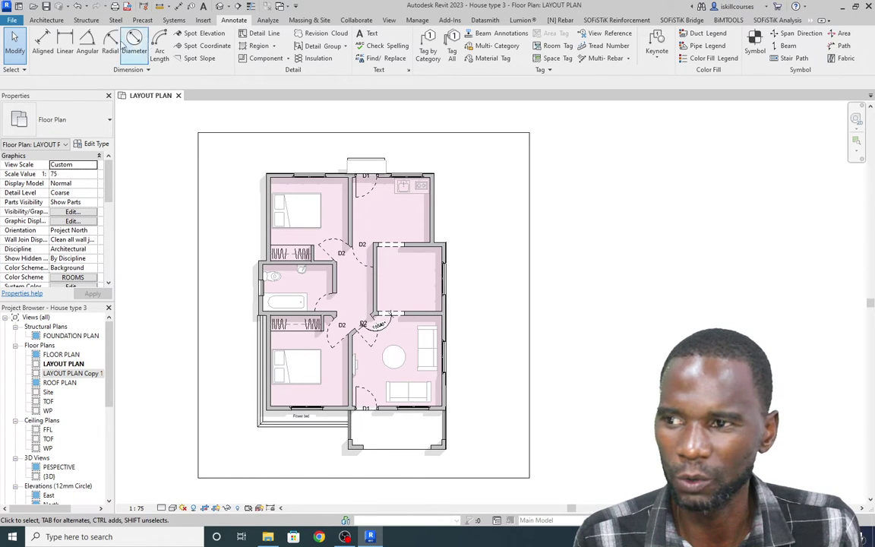
{"action": "left_click", "coordinate": [46, 21]}
{"action": "scroll", "coordinate": [404, 248], "scroll_direction": "up", "scroll_amount": 3}
{"action": "scroll", "coordinate": [367, 332], "scroll_direction": "up", "scroll_amount": 2}
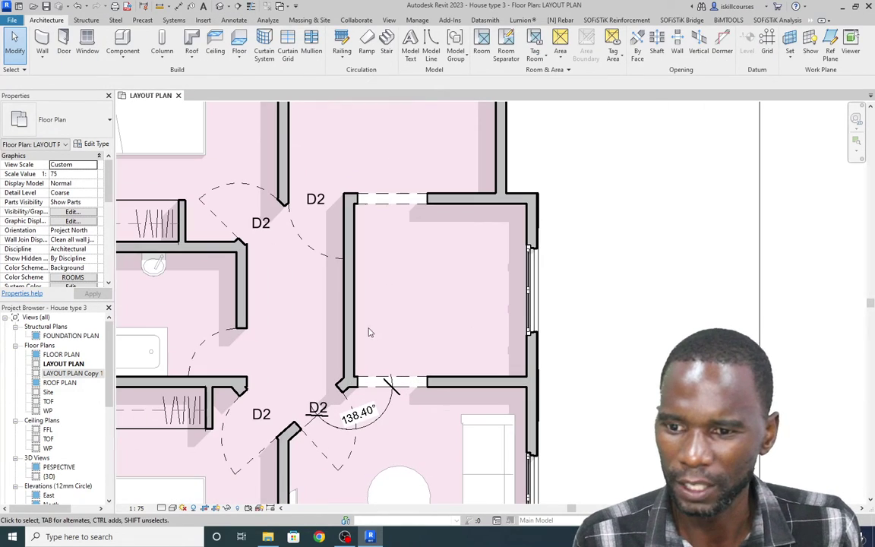
{"action": "scroll", "coordinate": [393, 256], "scroll_direction": "down", "scroll_amount": 6}
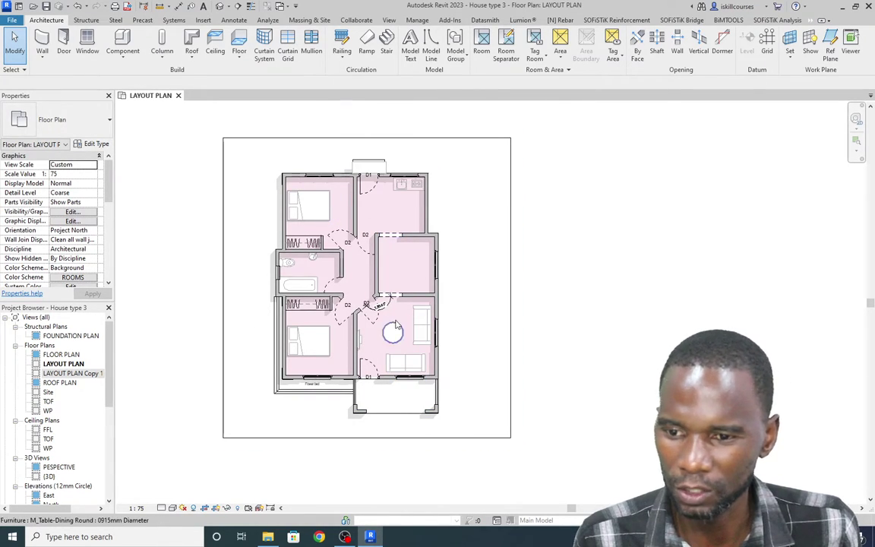
{"action": "scroll", "coordinate": [418, 379], "scroll_direction": "up", "scroll_amount": 2}
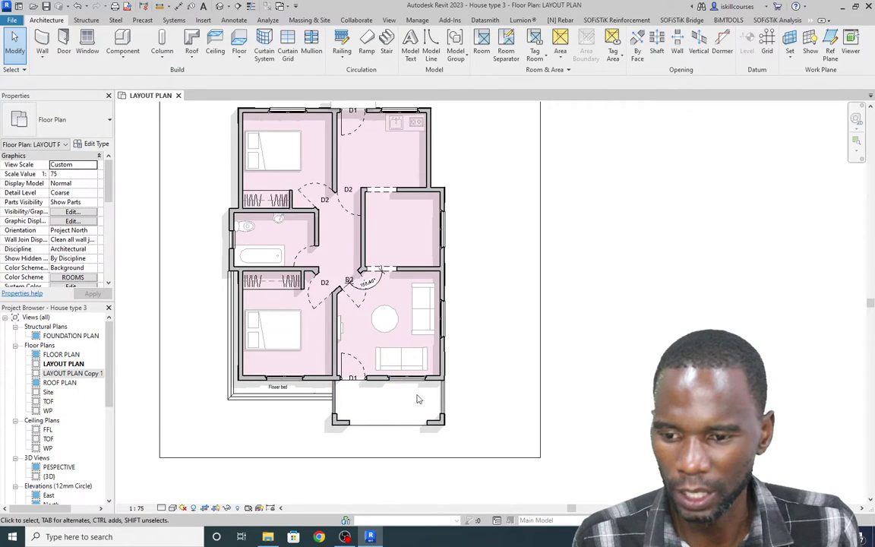
{"action": "left_click", "coordinate": [480, 39]}
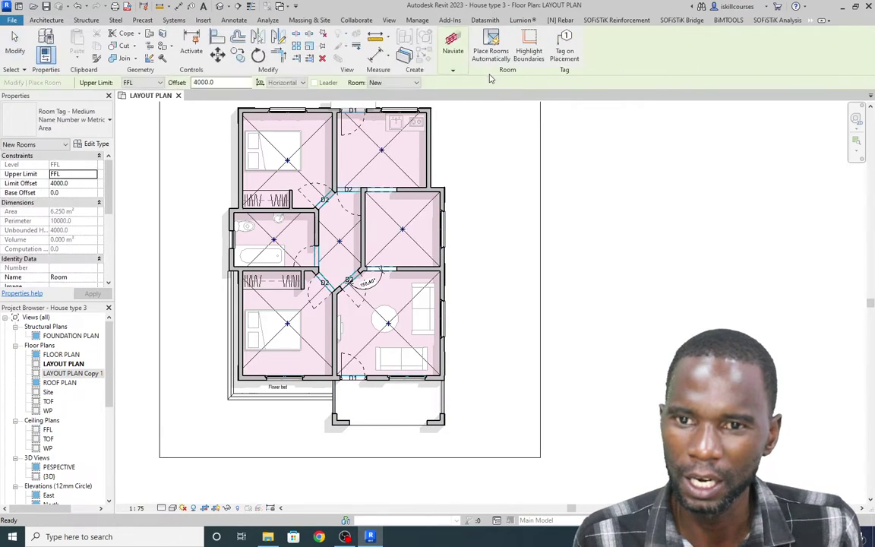
Cancel room placement and draw a room separation line along the porch's right side
{"action": "right_click", "coordinate": [568, 137]}
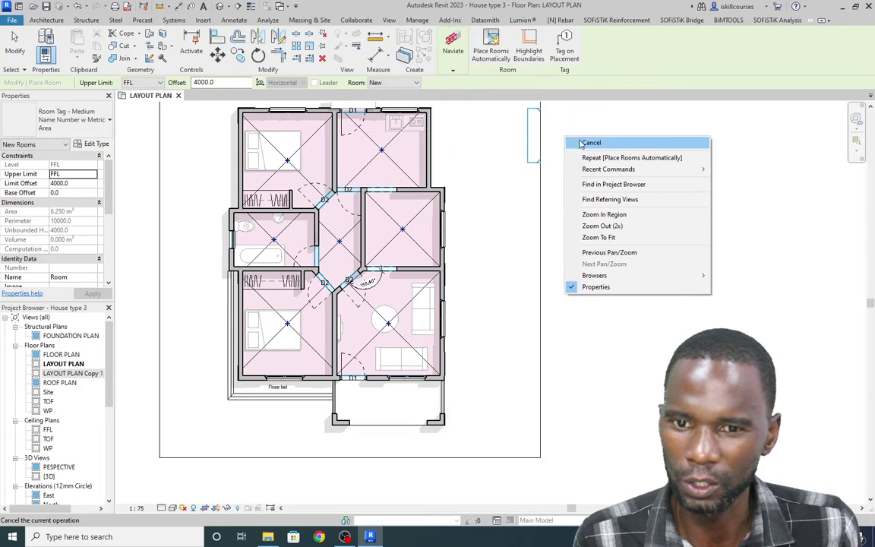
{"action": "left_click", "coordinate": [585, 142]}
{"action": "left_click", "coordinate": [505, 50]}
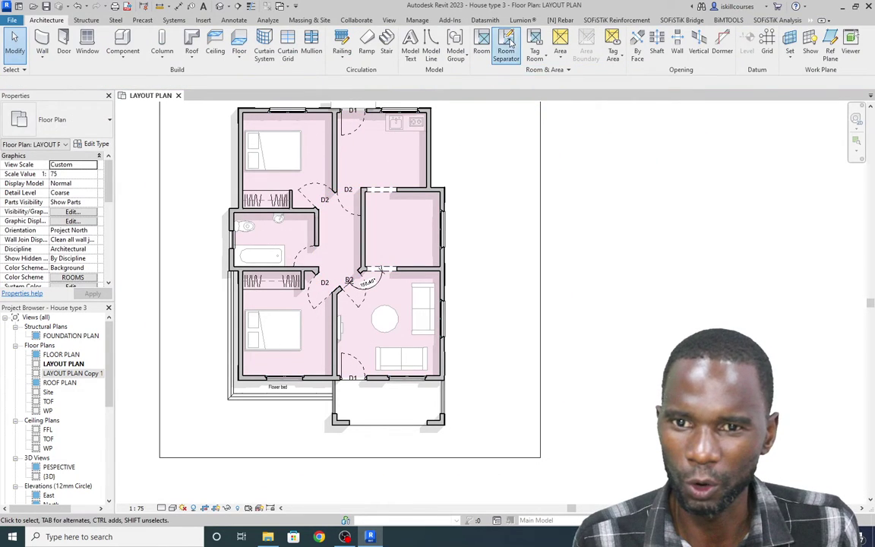
{"action": "scroll", "coordinate": [457, 404], "scroll_direction": "up", "scroll_amount": 4}
{"action": "scroll", "coordinate": [436, 400], "scroll_direction": "up", "scroll_amount": 2}
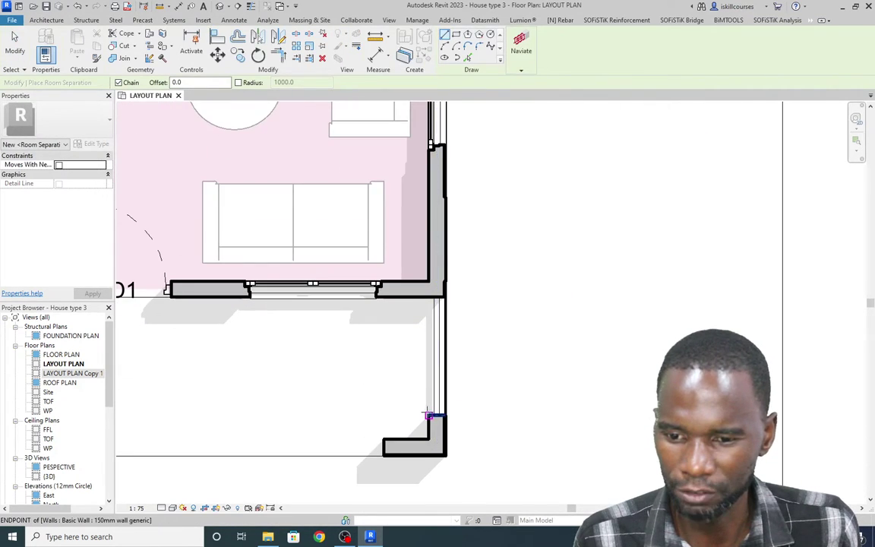
{"action": "left_click", "coordinate": [428, 414]}
{"action": "left_click", "coordinate": [429, 298]}
{"action": "right_click", "coordinate": [519, 226]}
{"action": "left_click", "coordinate": [533, 229]}
Draw separation lines across the porch's open front and up its left side to door D1
{"action": "scroll", "coordinate": [519, 246], "scroll_direction": "down", "scroll_amount": 2}
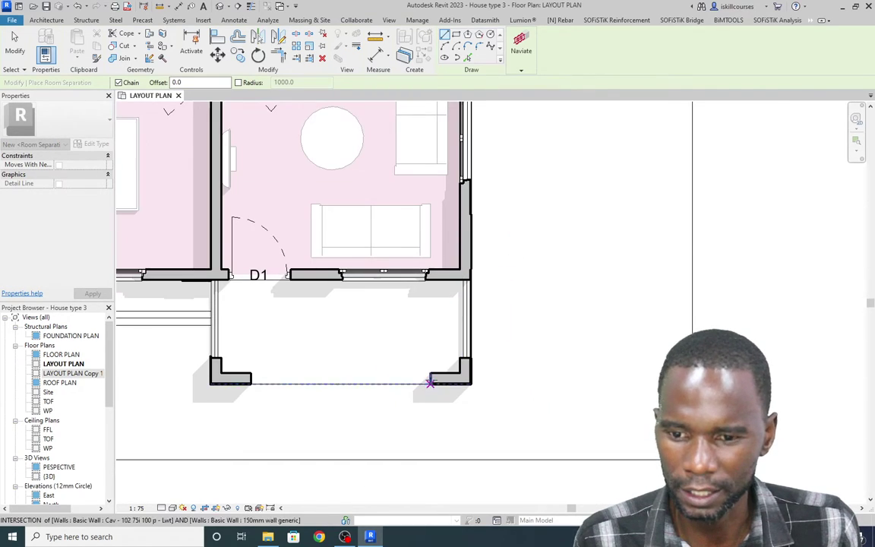
{"action": "left_click", "coordinate": [430, 372]}
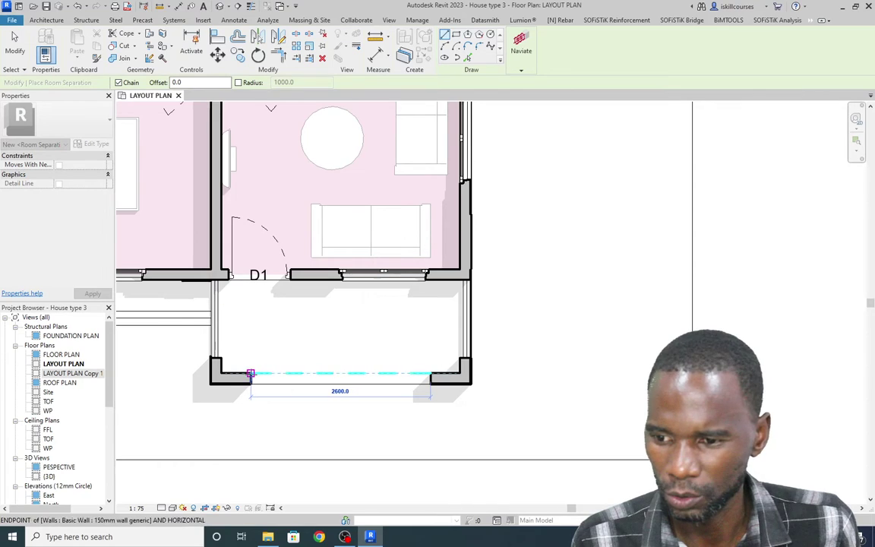
{"action": "right_click", "coordinate": [280, 343]}
{"action": "left_click", "coordinate": [304, 347]}
{"action": "left_click", "coordinate": [220, 357]}
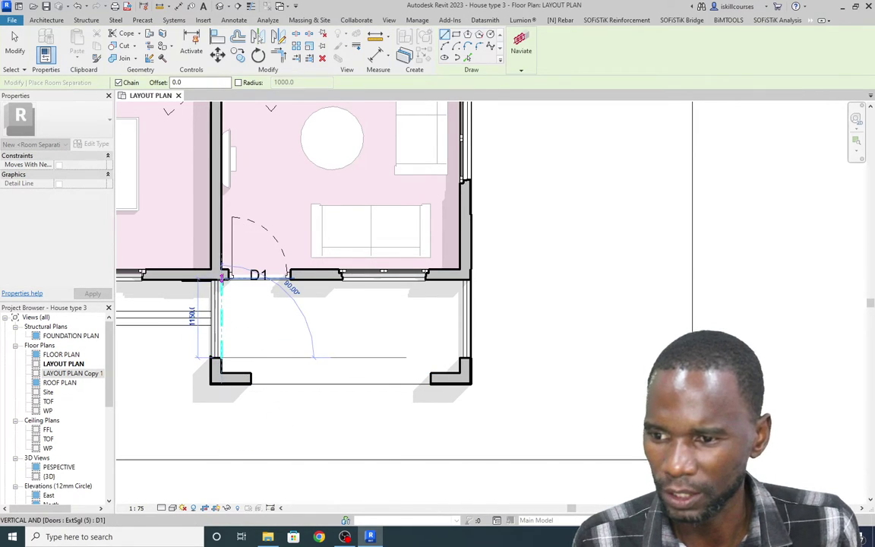
{"action": "right_click", "coordinate": [283, 227]}
{"action": "left_click", "coordinate": [302, 232]}
{"action": "scroll", "coordinate": [414, 372], "scroll_direction": "down", "scroll_amount": 3}
{"action": "right_click", "coordinate": [469, 260]}
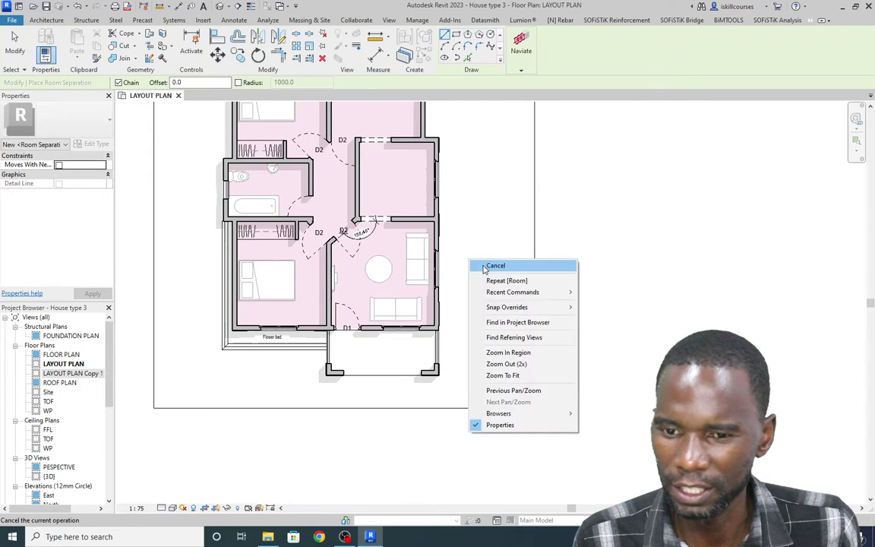
{"action": "left_click", "coordinate": [493, 266]}
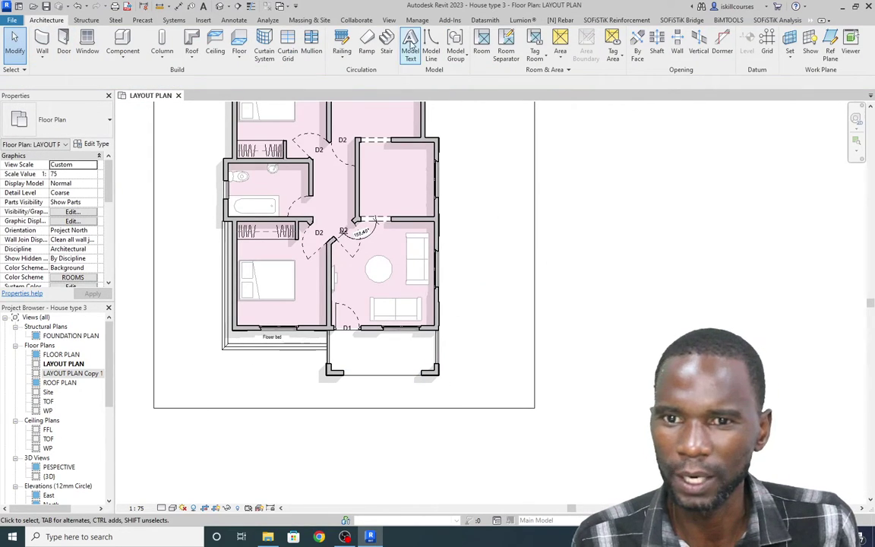
Place a tagged room inside the enclosed porch so it shows 'Room' 5 m² in pink
{"action": "left_click", "coordinate": [481, 47]}
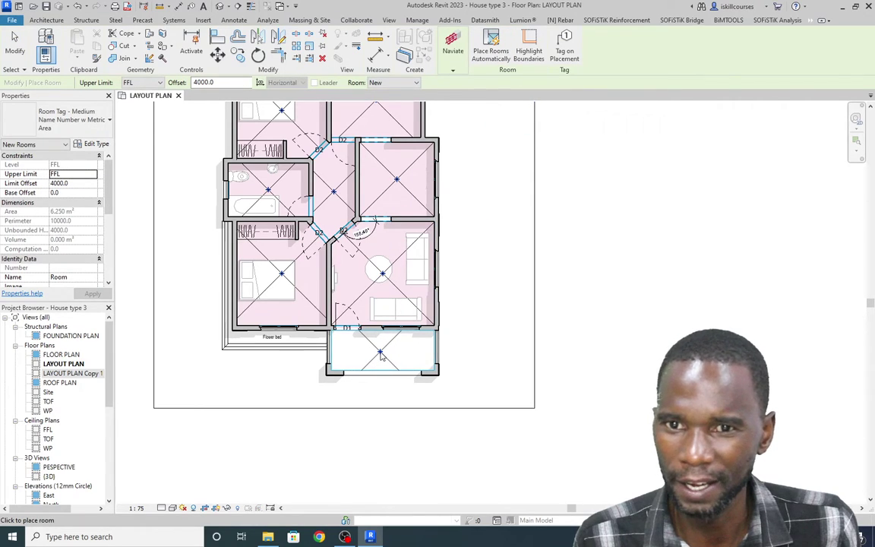
{"action": "left_click", "coordinate": [564, 46]}
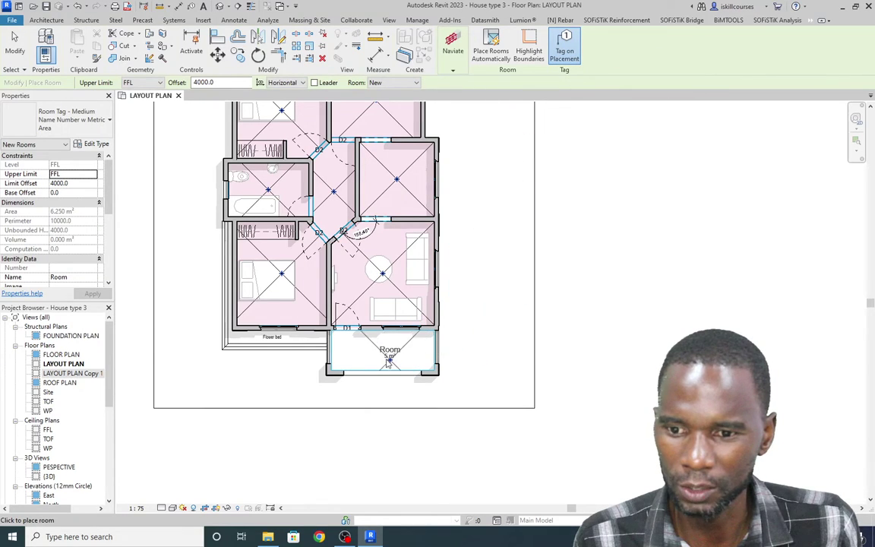
{"action": "left_click", "coordinate": [451, 357]}
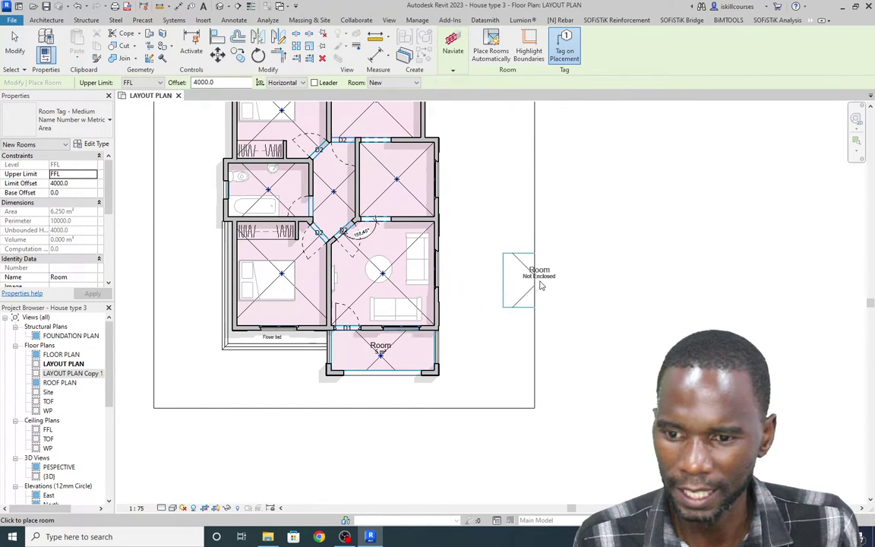
{"action": "right_click", "coordinate": [481, 195]}
{"action": "left_click", "coordinate": [505, 200]}
{"action": "scroll", "coordinate": [334, 221], "scroll_direction": "down", "scroll_amount": 3}
{"action": "scroll", "coordinate": [335, 221], "scroll_direction": "up", "scroll_amount": 2}
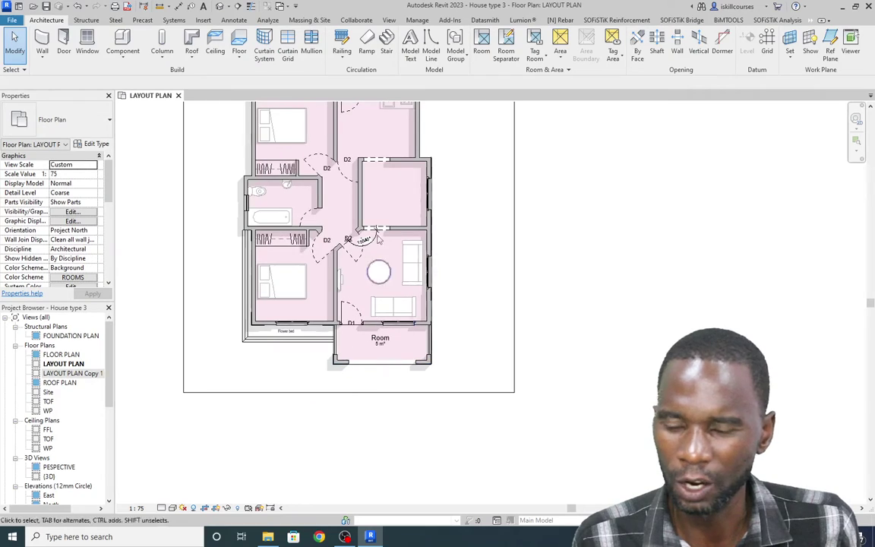
Zoom around the plan to check the eight pink rooms, then switch to the Annotate tools
{"action": "scroll", "coordinate": [334, 221], "scroll_direction": "down", "scroll_amount": 2}
{"action": "scroll", "coordinate": [353, 337], "scroll_direction": "up", "scroll_amount": 2}
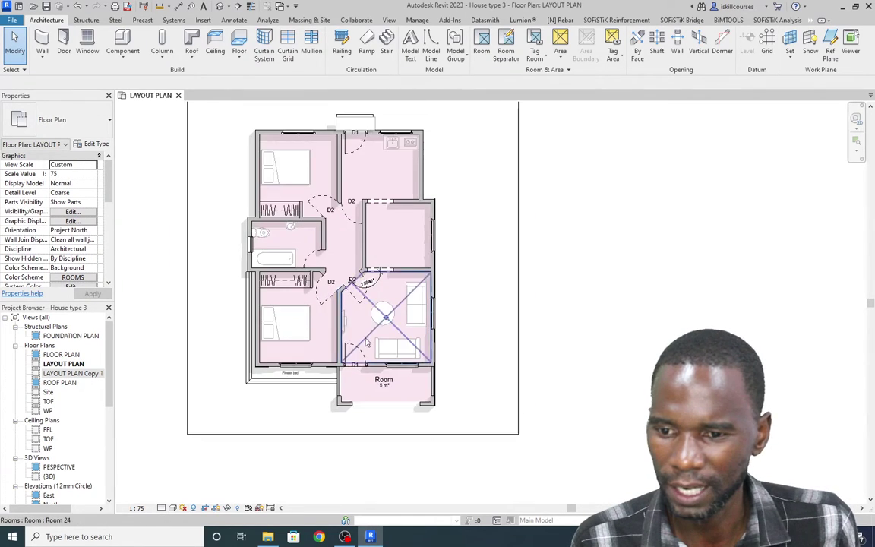
{"action": "scroll", "coordinate": [372, 389], "scroll_direction": "down", "scroll_amount": 1}
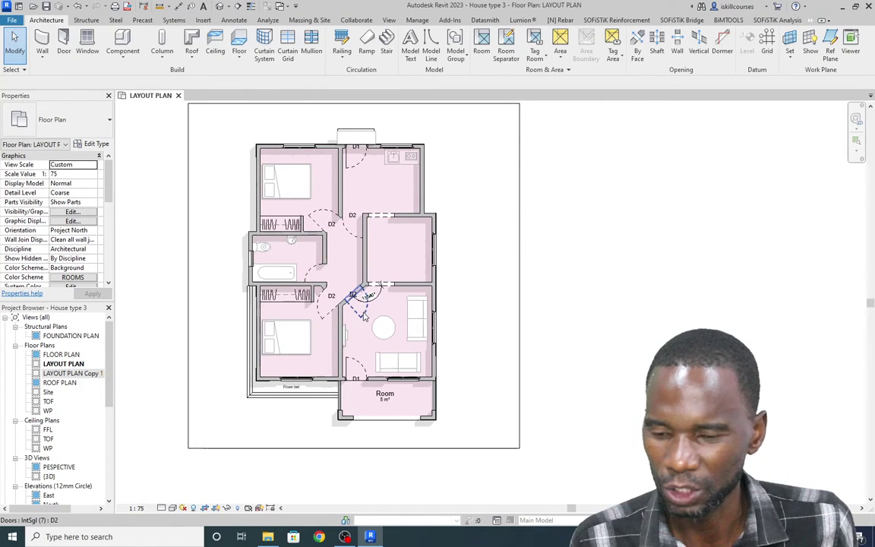
{"action": "scroll", "coordinate": [372, 327], "scroll_direction": "up", "scroll_amount": 1}
{"action": "scroll", "coordinate": [372, 327], "scroll_direction": "down", "scroll_amount": 2}
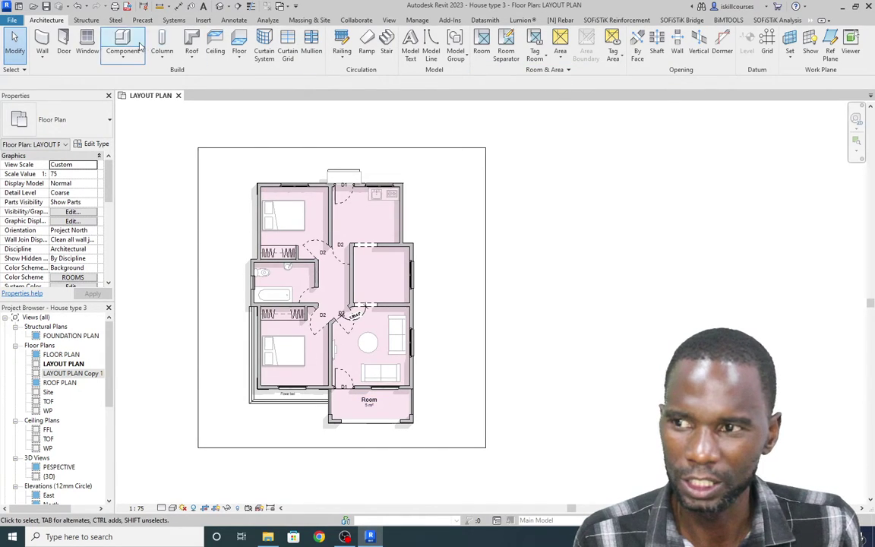
{"action": "left_click", "coordinate": [230, 22]}
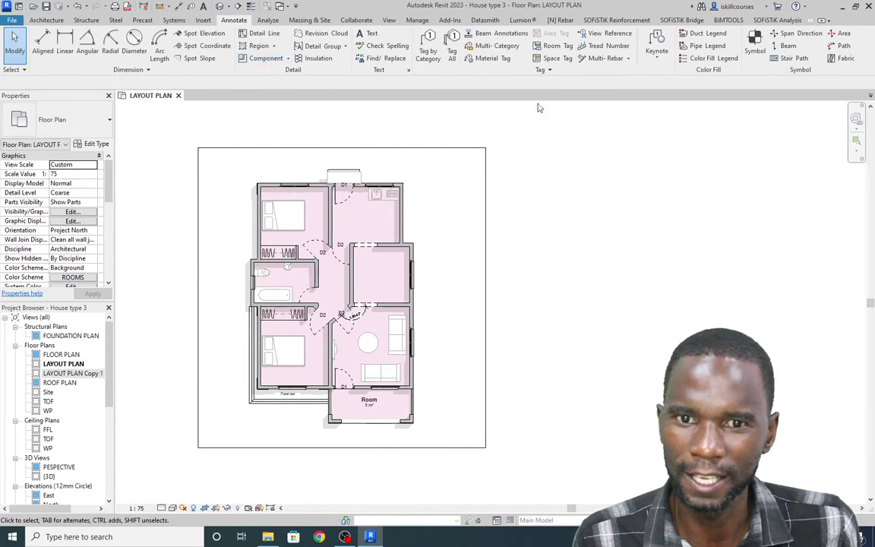
Start room tagging with the 'Room Tag - Medium: Name Number w Metric Area' type
{"action": "left_click", "coordinate": [552, 46]}
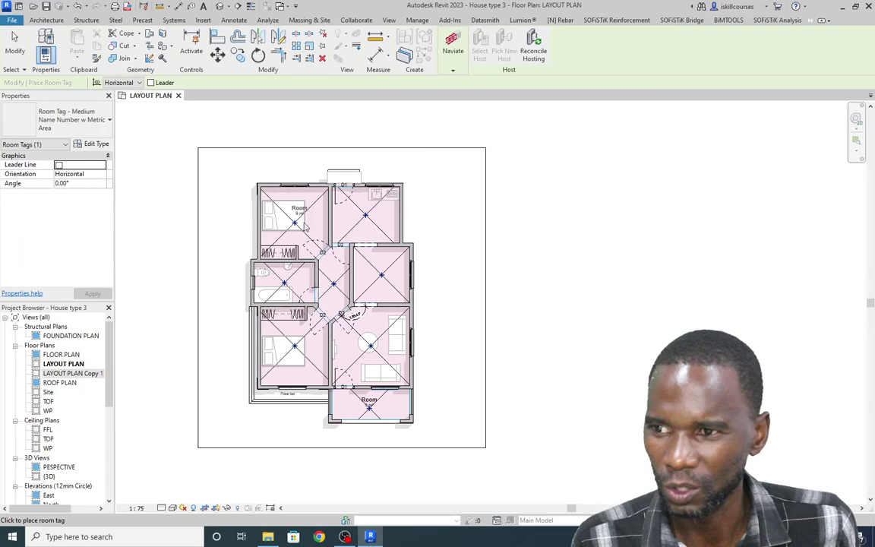
{"action": "left_click", "coordinate": [104, 126]}
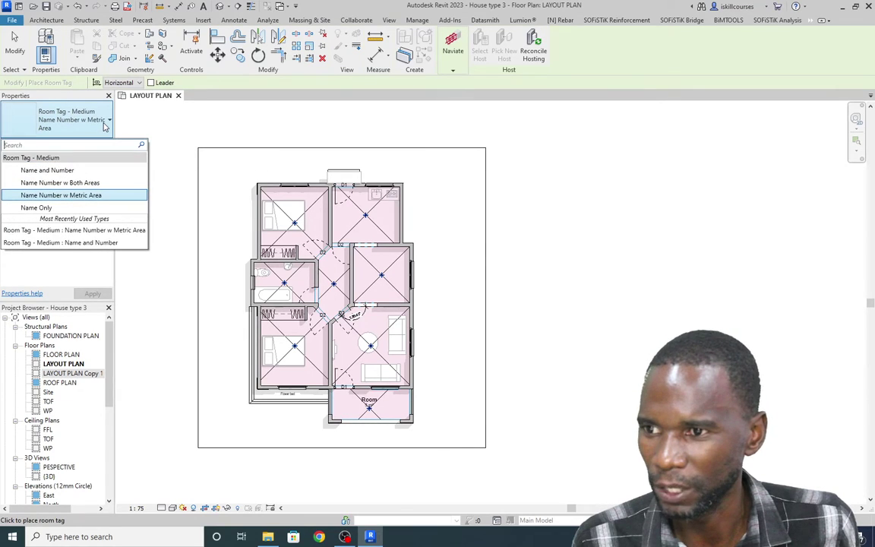
{"action": "left_click", "coordinate": [104, 126]}
{"action": "left_click", "coordinate": [104, 126]}
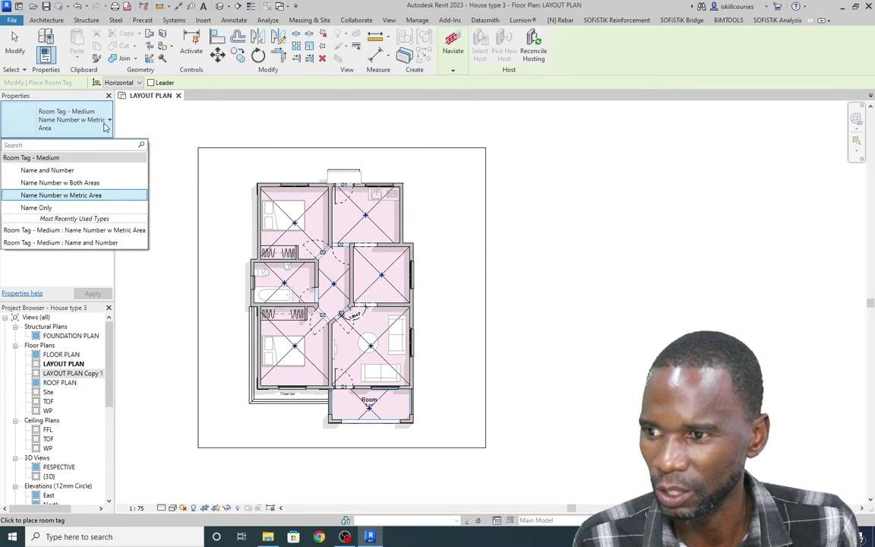
{"action": "left_click", "coordinate": [104, 126]}
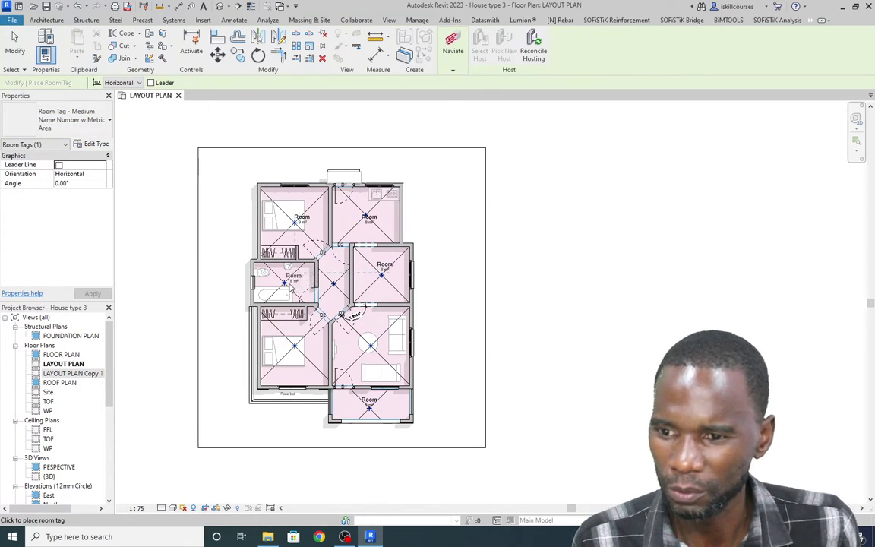
Tag each room on the layout plan with its name and area, then cancel tagging
{"action": "scroll", "coordinate": [318, 296], "scroll_direction": "up", "scroll_amount": 3}
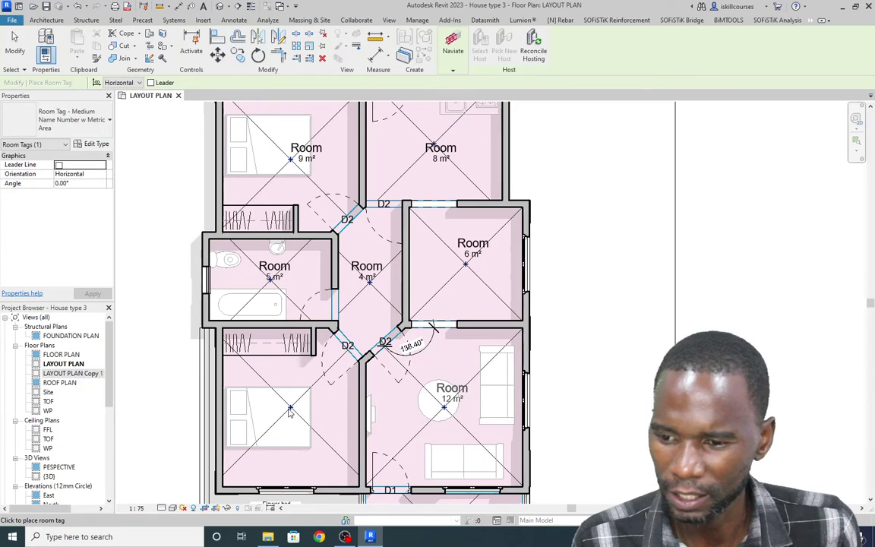
{"action": "scroll", "coordinate": [387, 409], "scroll_direction": "down", "scroll_amount": 4}
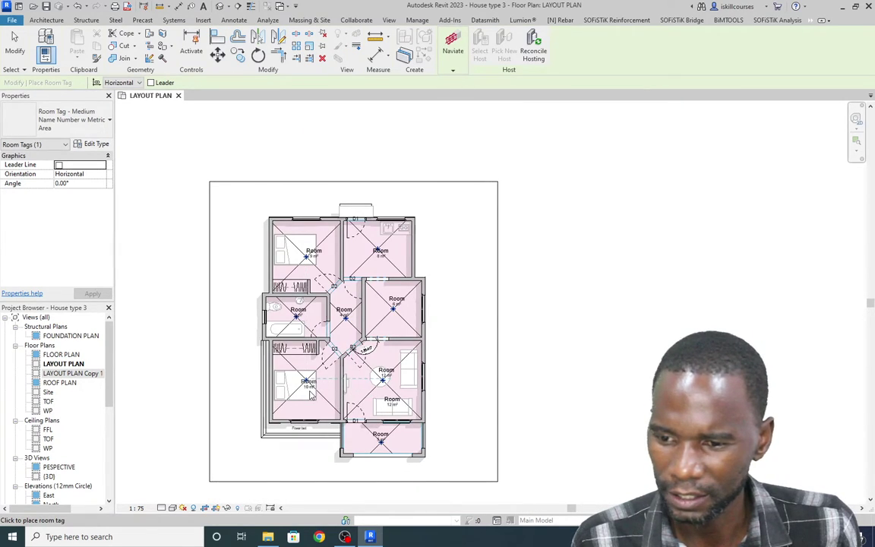
{"action": "right_click", "coordinate": [504, 155]}
{"action": "left_click", "coordinate": [536, 161]}
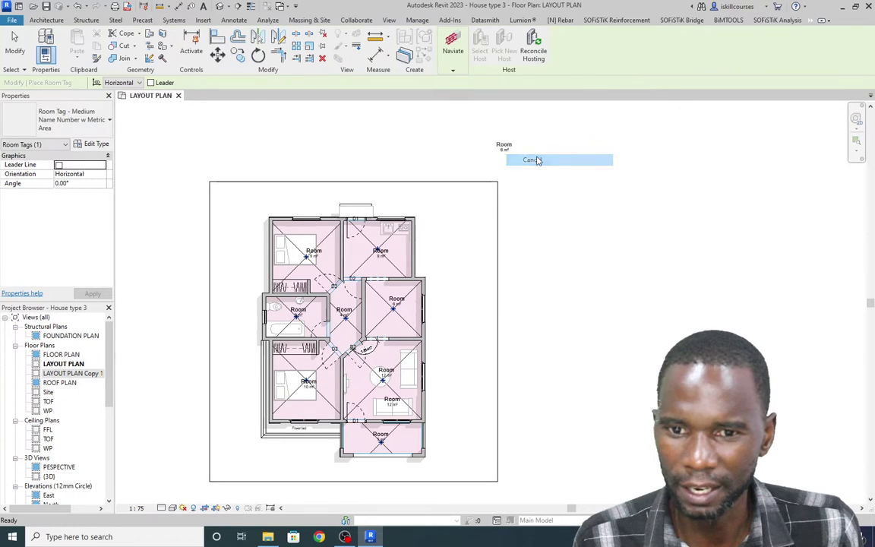
{"action": "scroll", "coordinate": [363, 370], "scroll_direction": "up", "scroll_amount": 1}
{"action": "scroll", "coordinate": [363, 370], "scroll_direction": "up", "scroll_amount": 3}
{"action": "scroll", "coordinate": [364, 342], "scroll_direction": "down", "scroll_amount": 4}
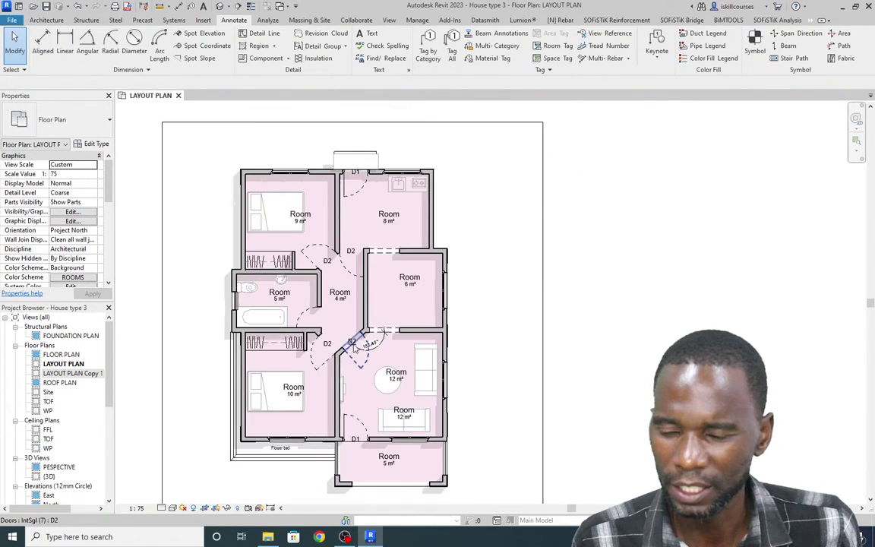
{"action": "scroll", "coordinate": [380, 271], "scroll_direction": "up", "scroll_amount": 2}
{"action": "scroll", "coordinate": [380, 271], "scroll_direction": "down", "scroll_amount": 2}
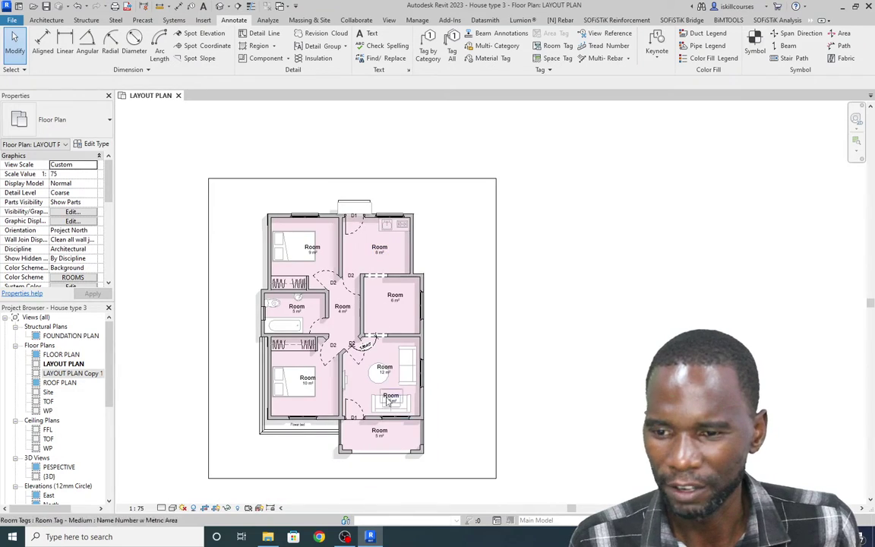
{"action": "scroll", "coordinate": [376, 431], "scroll_direction": "up", "scroll_amount": 1}
Rename the top-left bedroom's tag to 'bed 01'
{"action": "scroll", "coordinate": [342, 342], "scroll_direction": "down", "scroll_amount": 2}
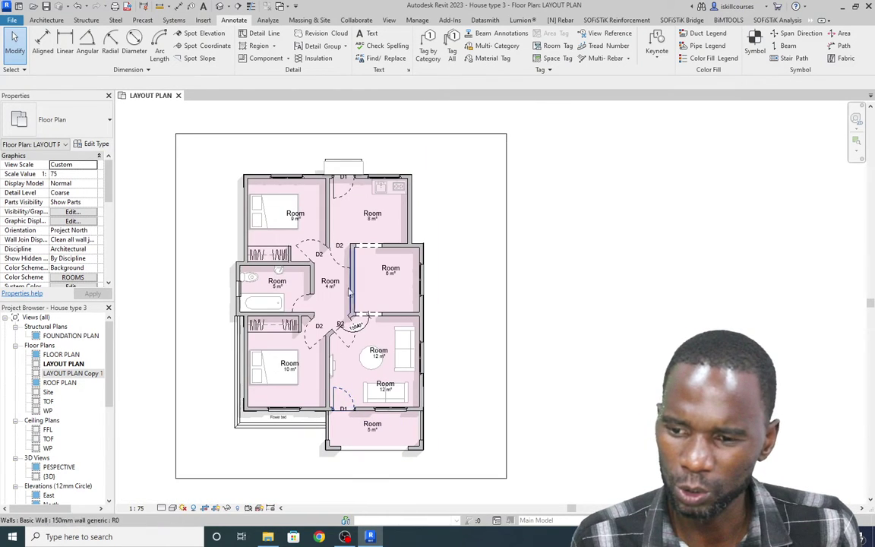
{"action": "scroll", "coordinate": [292, 220], "scroll_direction": "up", "scroll_amount": 3}
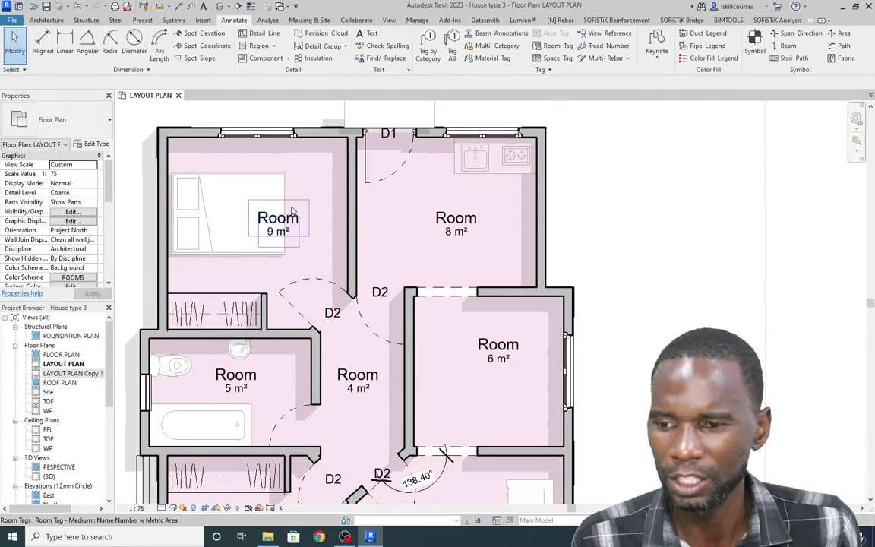
{"action": "double_click", "coordinate": [286, 221]}
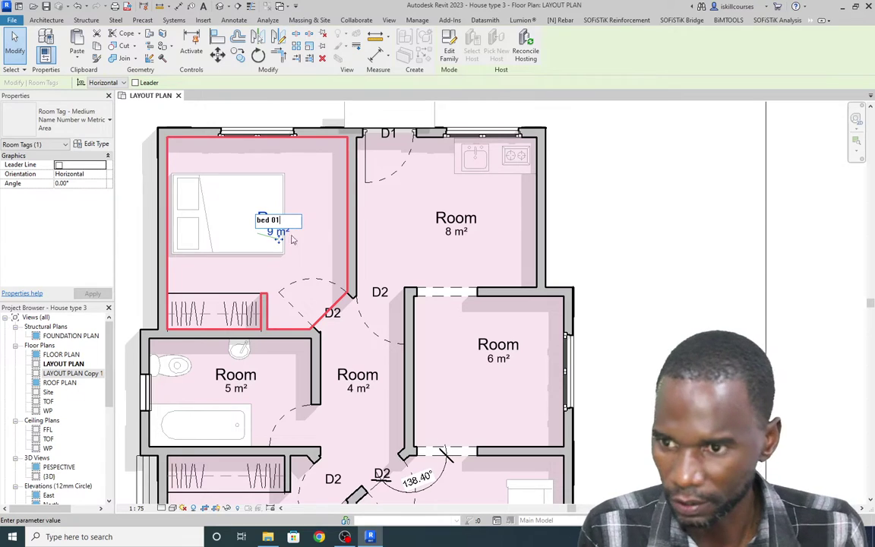
{"action": "key", "text": "Return"}
Rename the 8 m² room beside it to 'kitchen', correcting the initial 'ktch' entry
{"action": "scroll", "coordinate": [288, 228], "scroll_direction": "down", "scroll_amount": 3}
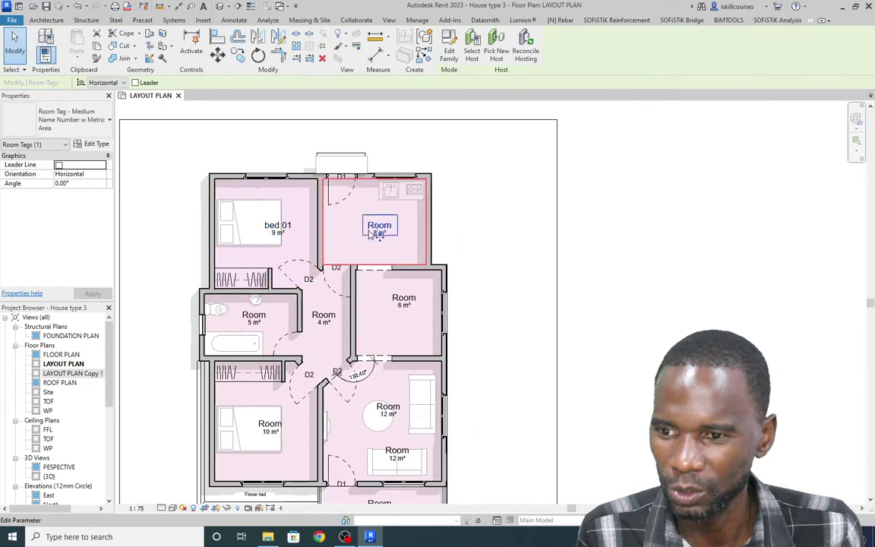
{"action": "left_click", "coordinate": [387, 226]}
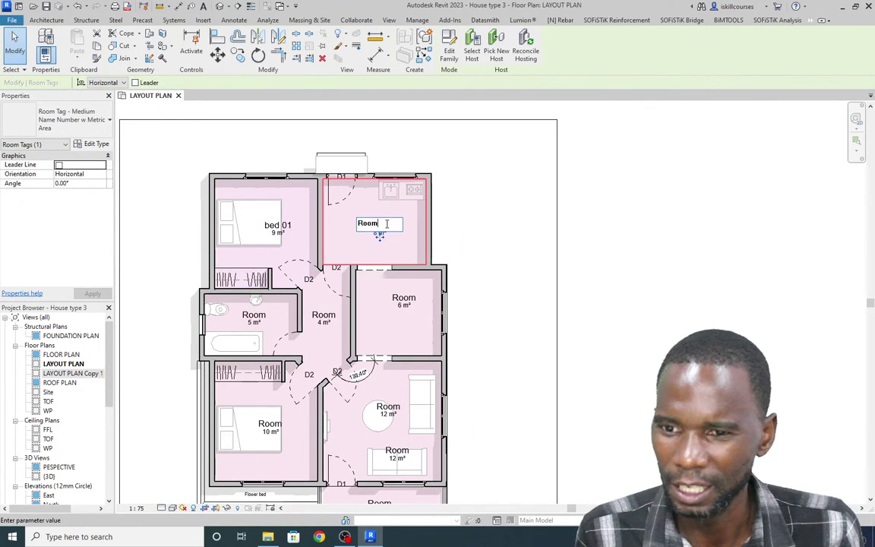
{"action": "left_click_drag", "start_coordinate": [387, 224], "coordinate": [350, 223]}
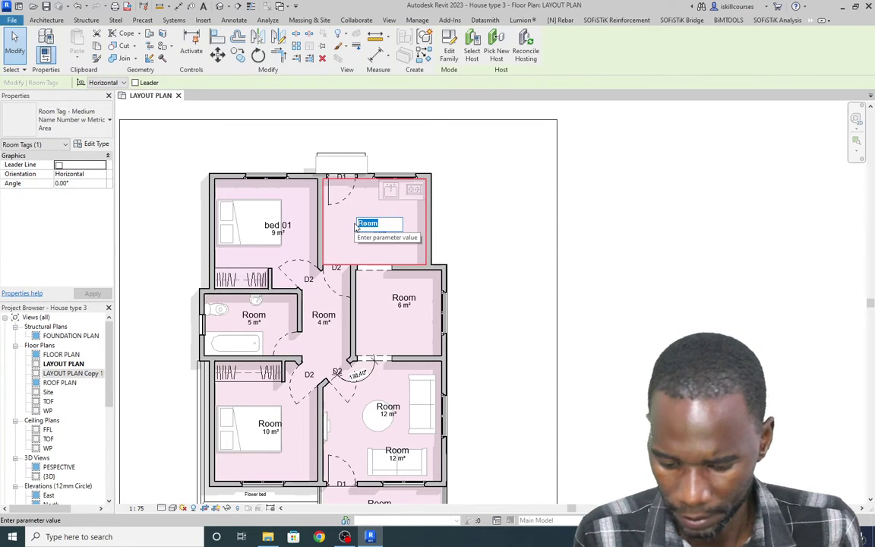
{"action": "type", "text": "ktch"}
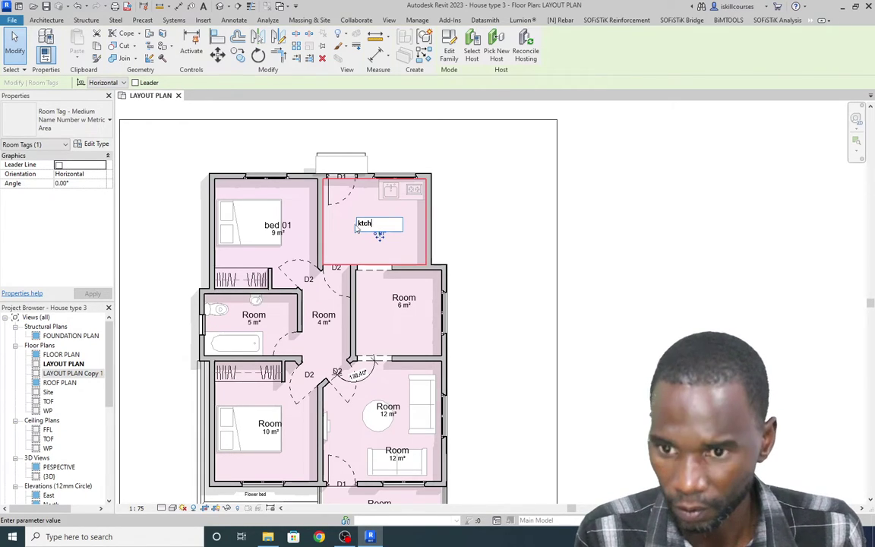
{"action": "left_click", "coordinate": [523, 253]}
{"action": "key", "text": "Escape"}
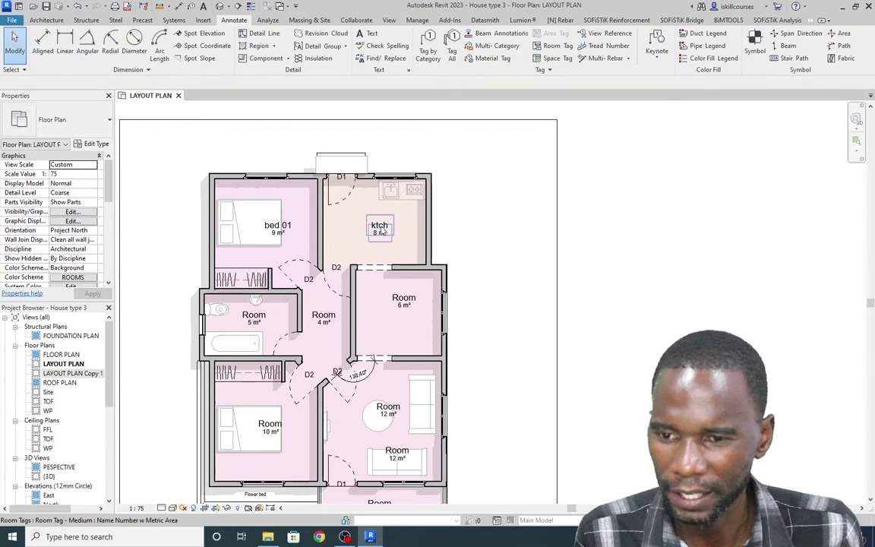
{"action": "left_click", "coordinate": [378, 226]}
{"action": "left_click", "coordinate": [378, 224]}
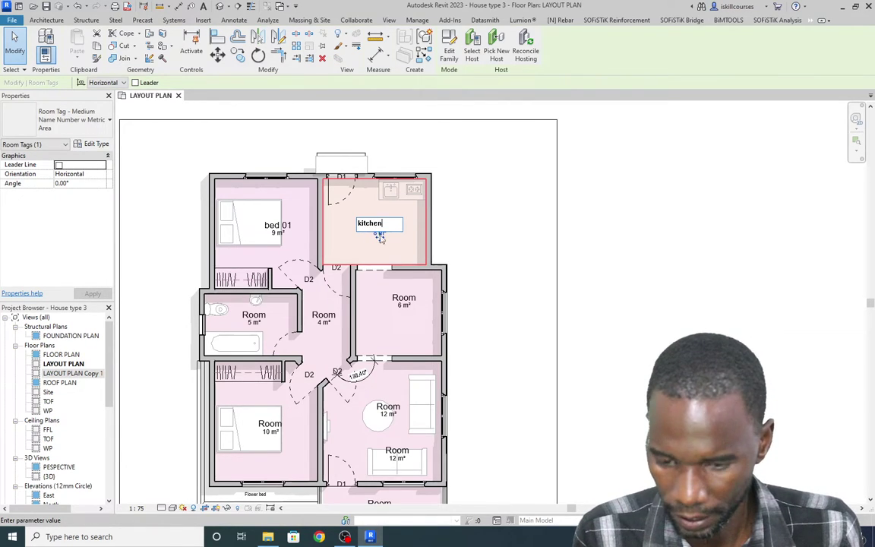
{"action": "type", "text": "kitchen"}
{"action": "left_click", "coordinate": [512, 254]}
{"action": "left_click", "coordinate": [517, 302]}
{"action": "double_click", "coordinate": [392, 295]}
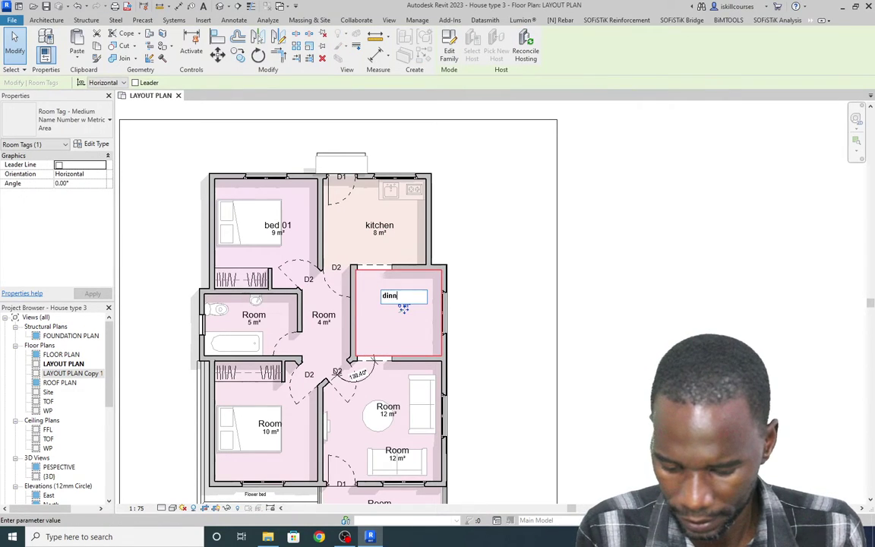
Name the 6 m² room 'dinning', the large lower-right room 'living' and the hallway 'passage'
{"action": "type", "text": "dinning"}
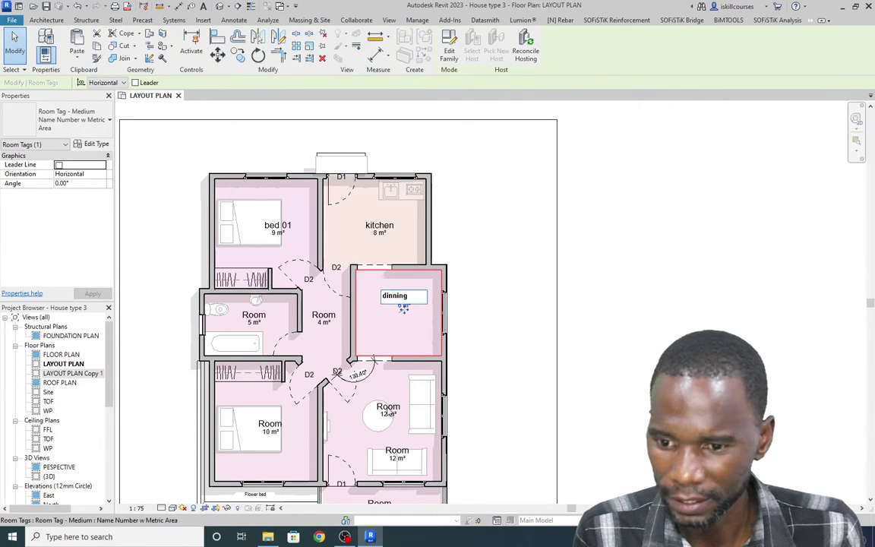
{"action": "double_click", "coordinate": [388, 406]}
{"action": "type", "text": "li"}
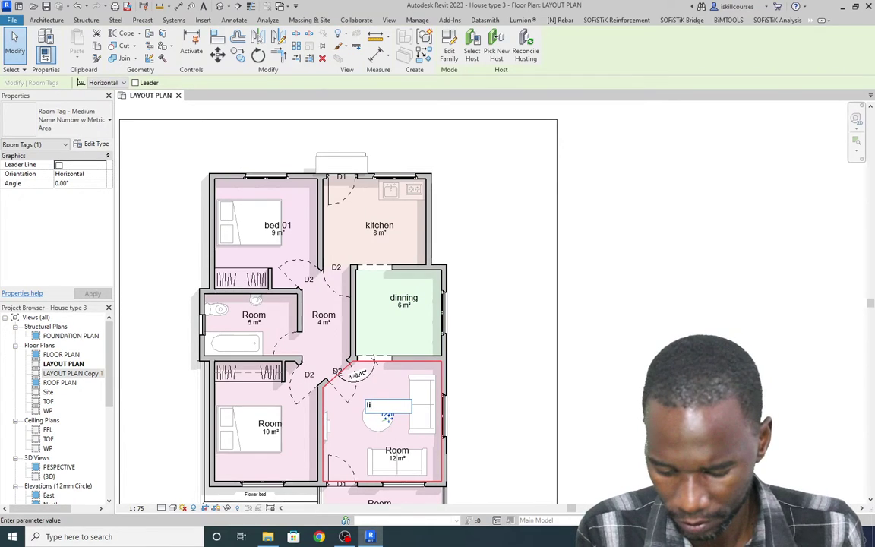
{"action": "type", "text": "ving"}
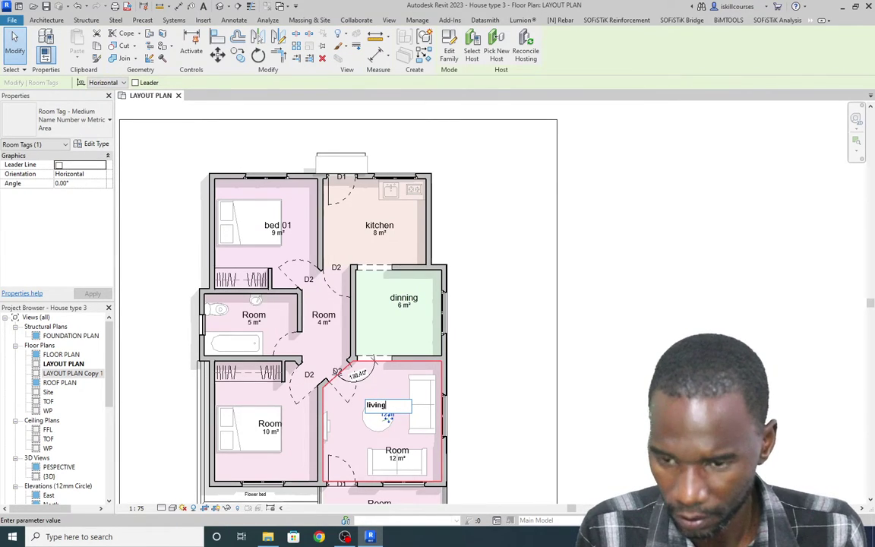
{"action": "key", "text": "Return"}
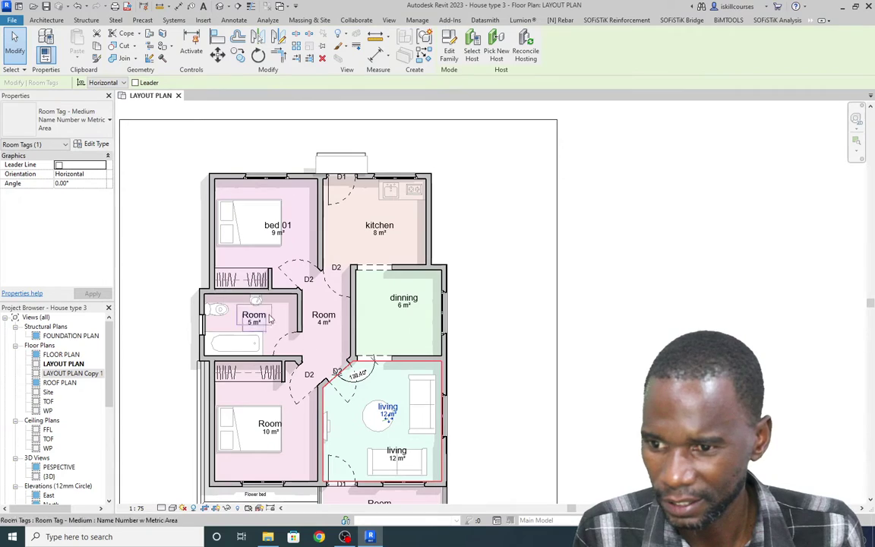
{"action": "double_click", "coordinate": [325, 315]}
{"action": "type", "text": "P"}
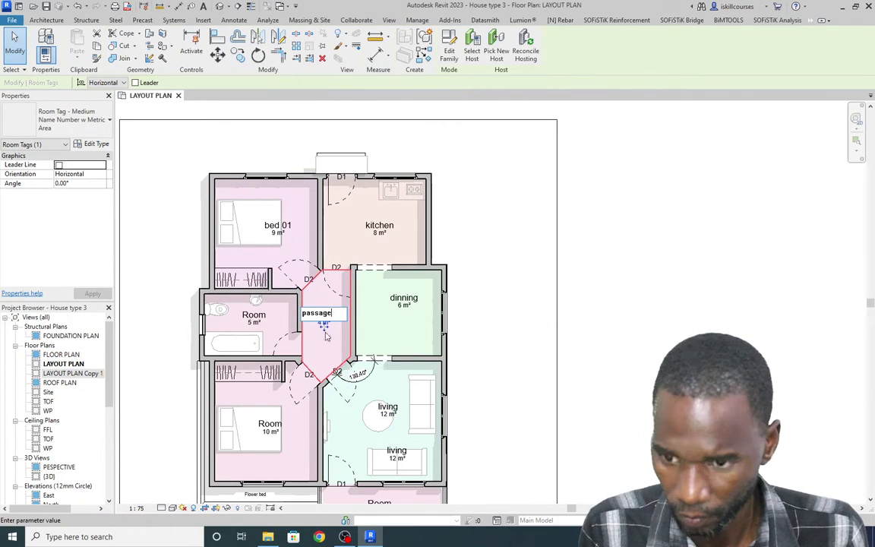
{"action": "key", "text": "Return"}
Rename the lower-left 10 m² bedroom's tag to 'm/bed'
{"action": "scroll", "coordinate": [393, 366], "scroll_direction": "down", "scroll_amount": 1}
{"action": "double_click", "coordinate": [300, 411]}
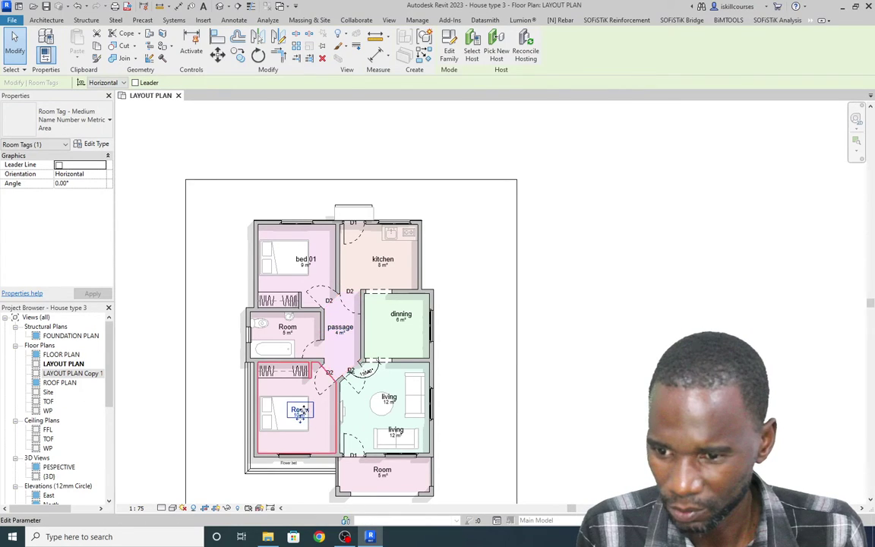
{"action": "key", "text": "m"}
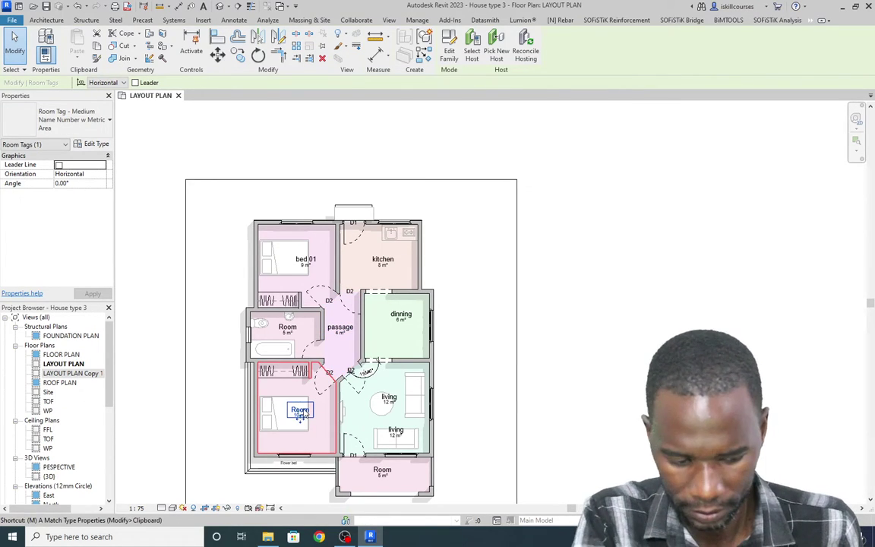
{"action": "left_click", "coordinate": [300, 410]}
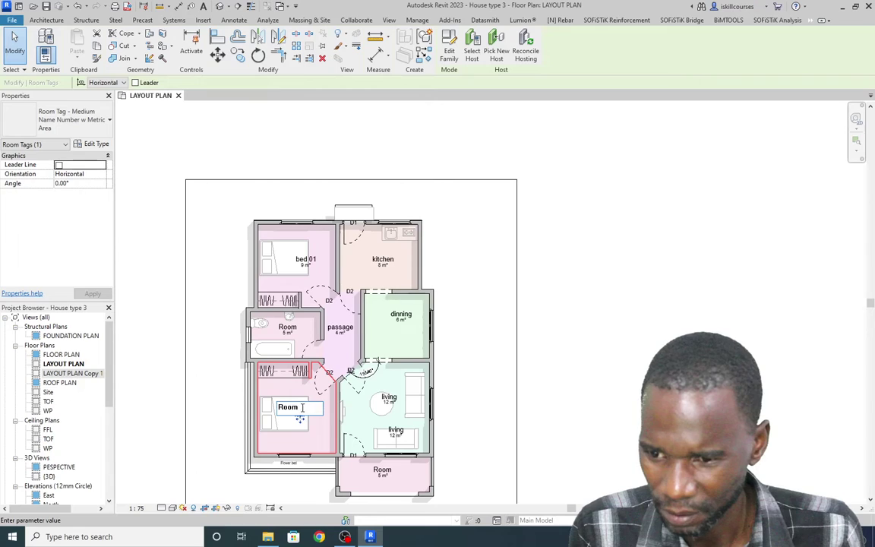
{"action": "type", "text": "m/bed"}
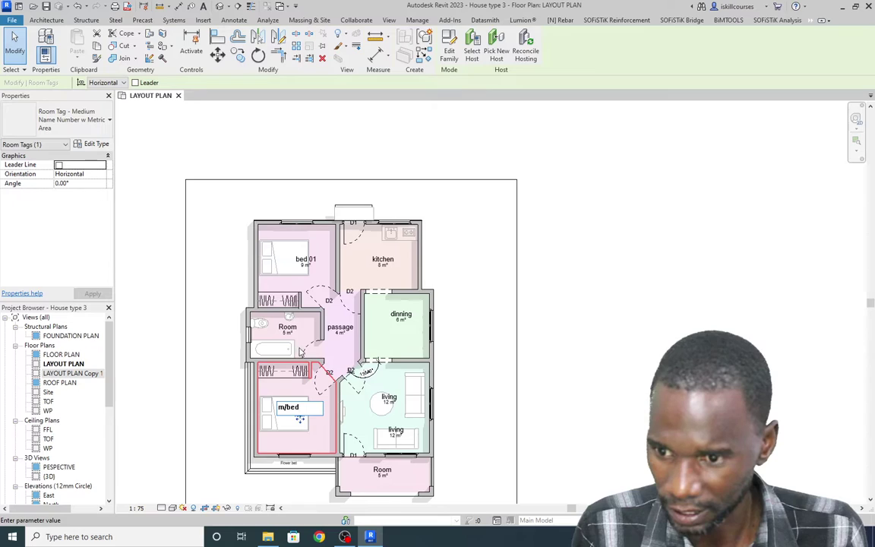
{"action": "left_click", "coordinate": [289, 328]}
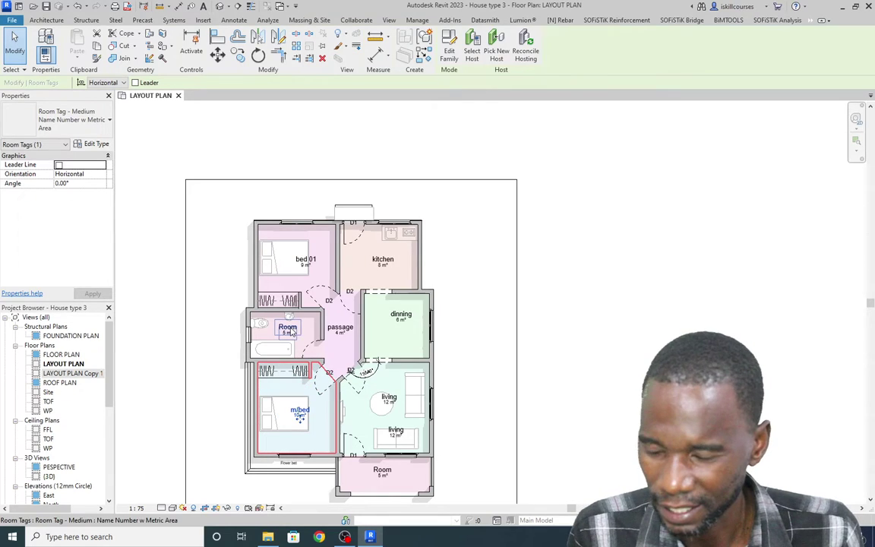
{"action": "left_click", "coordinate": [294, 331]}
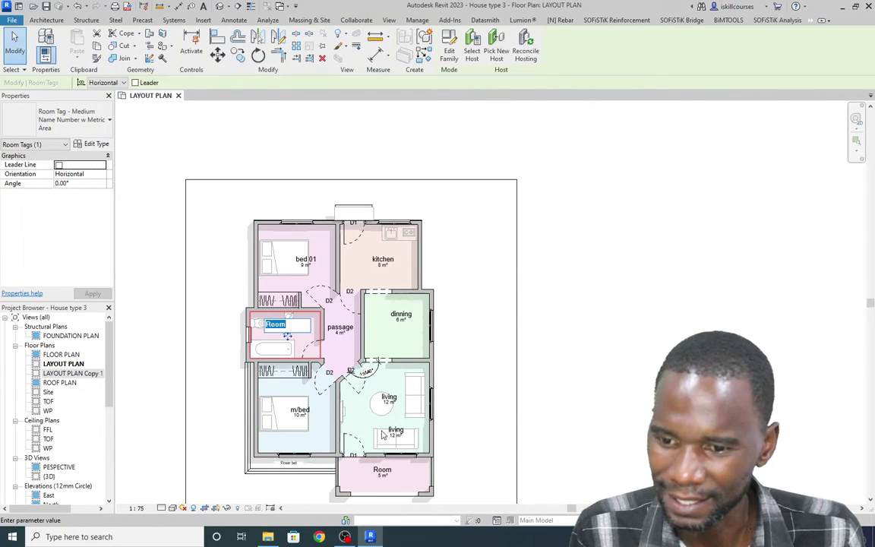
Enter 'wc/bath' as the 5 m² bathroom's tag name and commit it
{"action": "scroll", "coordinate": [360, 410], "scroll_direction": "up", "scroll_amount": 3}
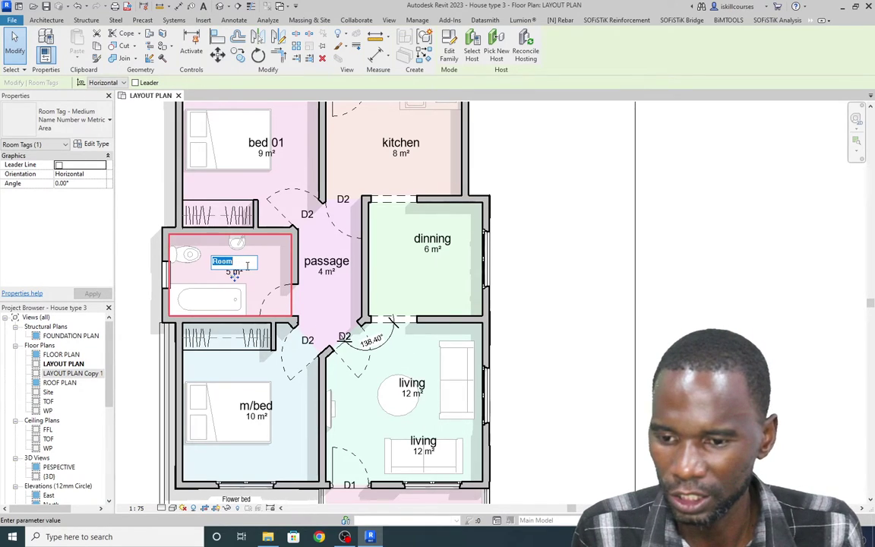
{"action": "type", "text": "wc"}
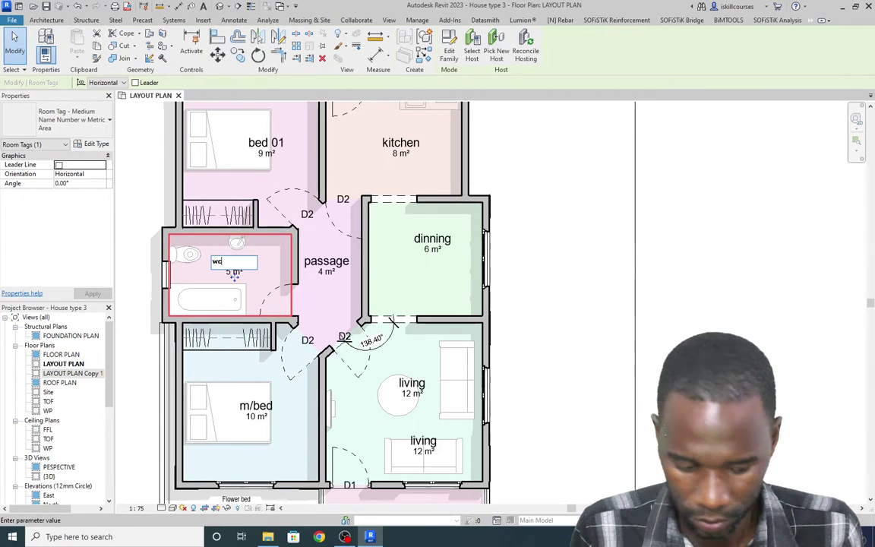
{"action": "type", "text": "/bath"}
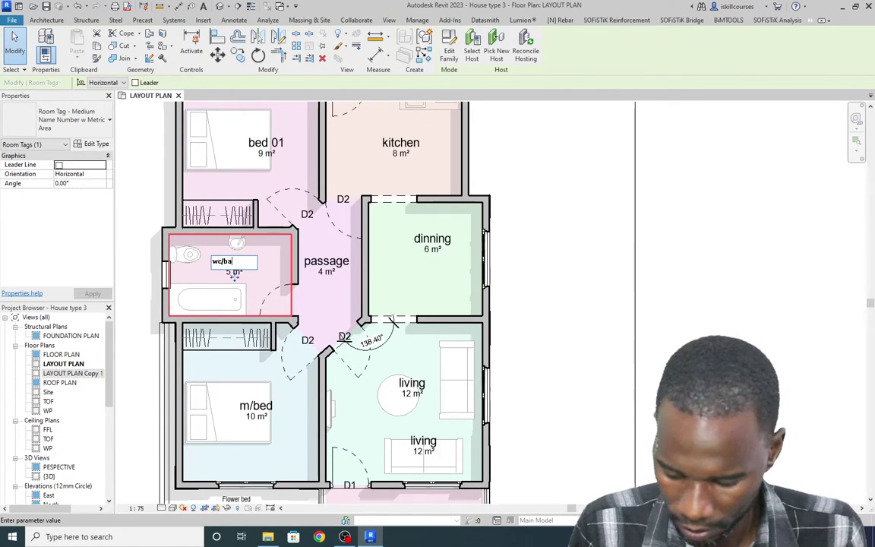
{"action": "left_click", "coordinate": [539, 285]}
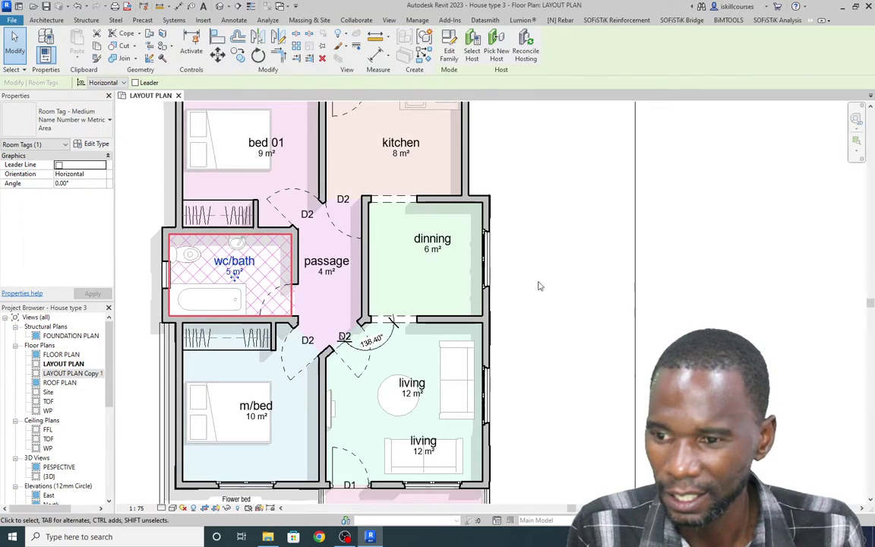
{"action": "left_click", "coordinate": [529, 268]}
{"action": "scroll", "coordinate": [352, 303], "scroll_direction": "down", "scroll_amount": 3}
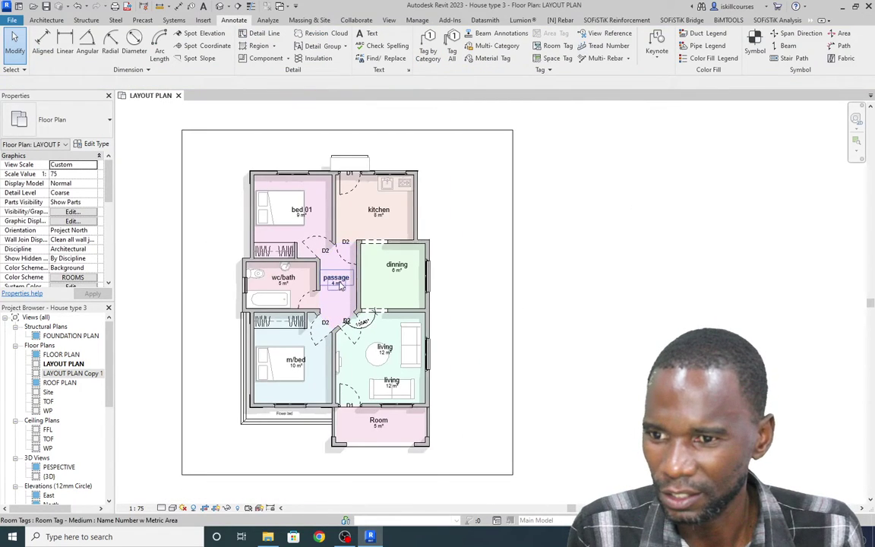
{"action": "scroll", "coordinate": [338, 279], "scroll_direction": "up", "scroll_amount": 2}
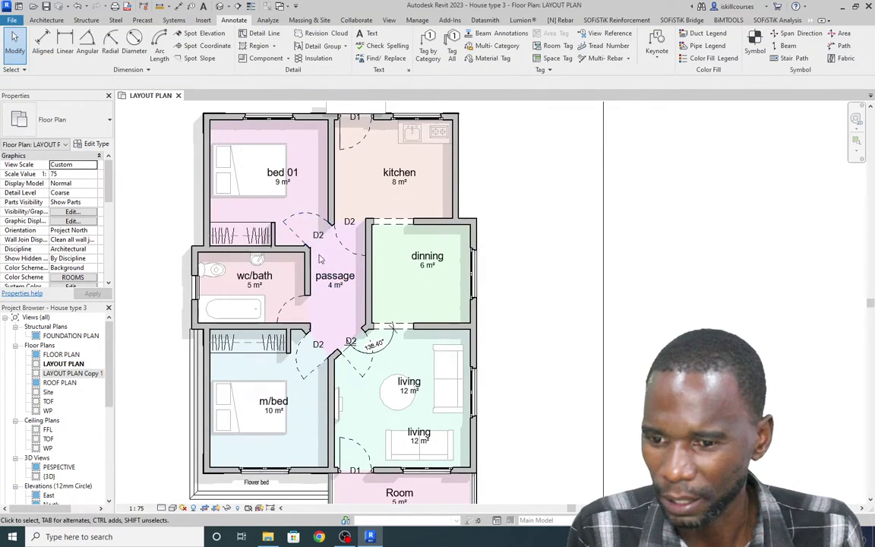
Replace 'Room' with 'verrandah' on the 5 m² porch tag and review the plan
{"action": "scroll", "coordinate": [304, 243], "scroll_direction": "down", "scroll_amount": 2}
{"action": "scroll", "coordinate": [376, 410], "scroll_direction": "up", "scroll_amount": 4}
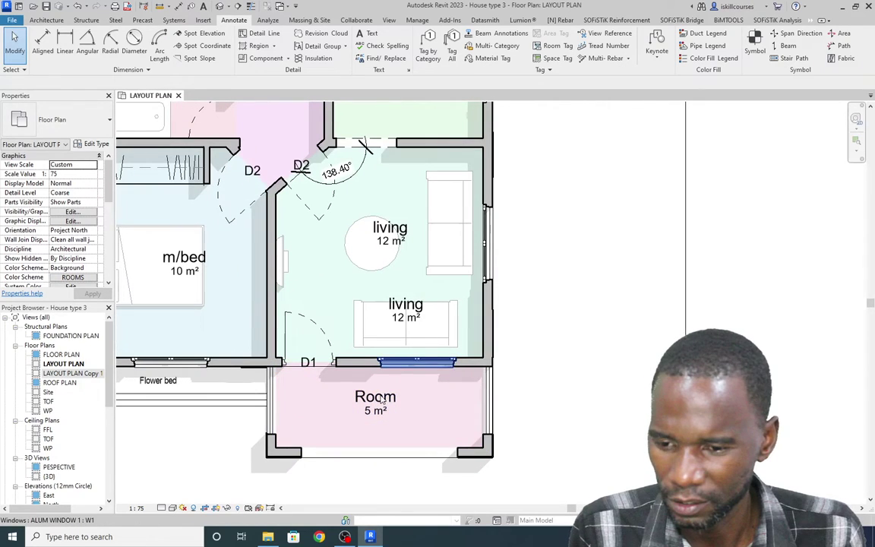
{"action": "left_click", "coordinate": [394, 358]}
{"action": "left_click", "coordinate": [375, 397]}
{"action": "left_click", "coordinate": [365, 398]}
{"action": "left_click_drag", "start_coordinate": [374, 399], "coordinate": [326, 392]}
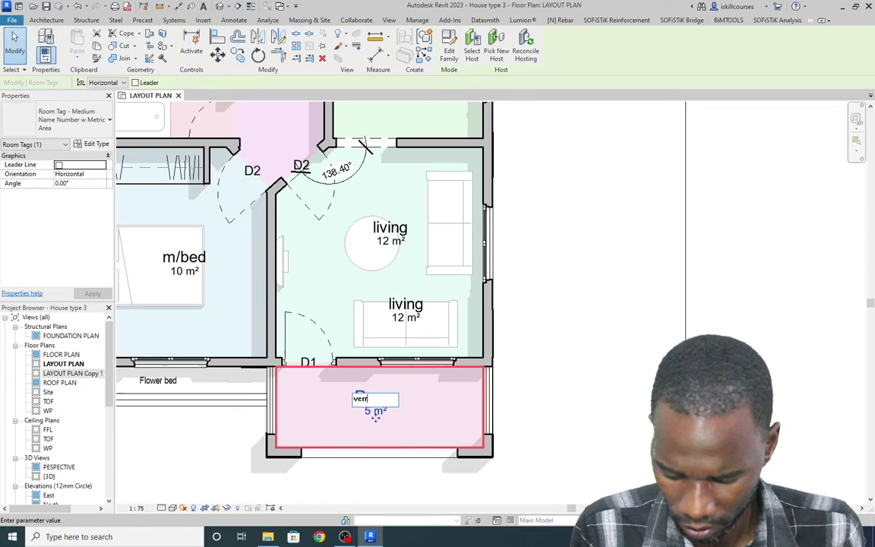
{"action": "type", "text": "verrandah"}
{"action": "left_click", "coordinate": [599, 351]}
{"action": "scroll", "coordinate": [367, 388], "scroll_direction": "down", "scroll_amount": 6}
{"action": "scroll", "coordinate": [331, 268], "scroll_direction": "up", "scroll_amount": 4}
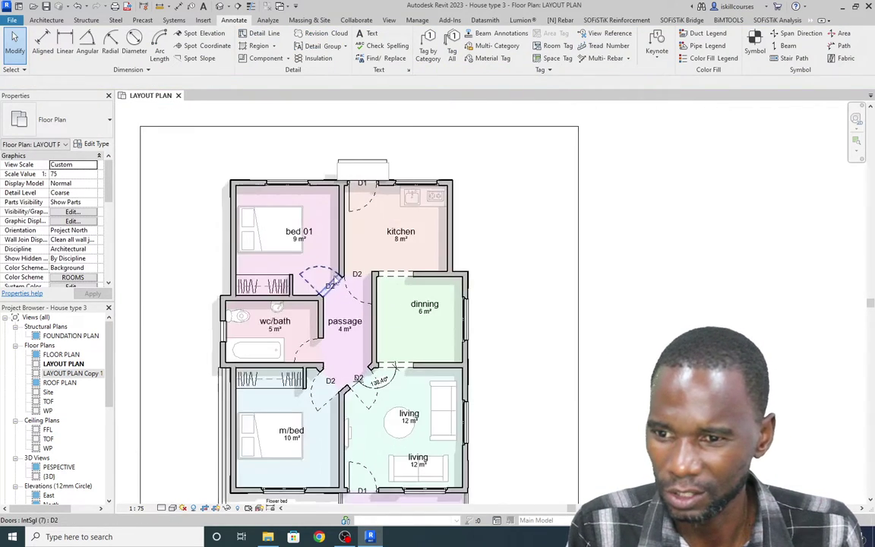
{"action": "scroll", "coordinate": [296, 195], "scroll_direction": "up", "scroll_amount": 2}
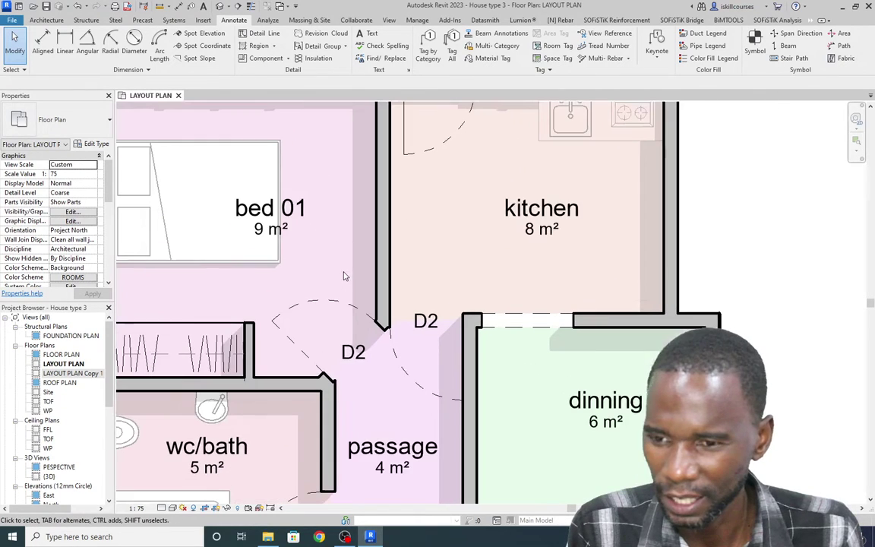
{"action": "scroll", "coordinate": [302, 186], "scroll_direction": "down", "scroll_amount": 5}
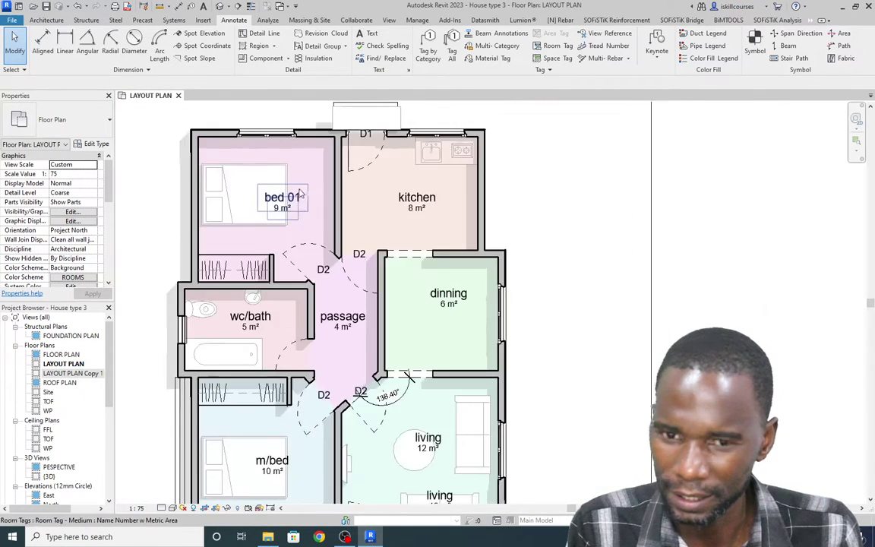
{"action": "scroll", "coordinate": [307, 194], "scroll_direction": "up", "scroll_amount": 2}
{"action": "scroll", "coordinate": [307, 195], "scroll_direction": "down", "scroll_amount": 2}
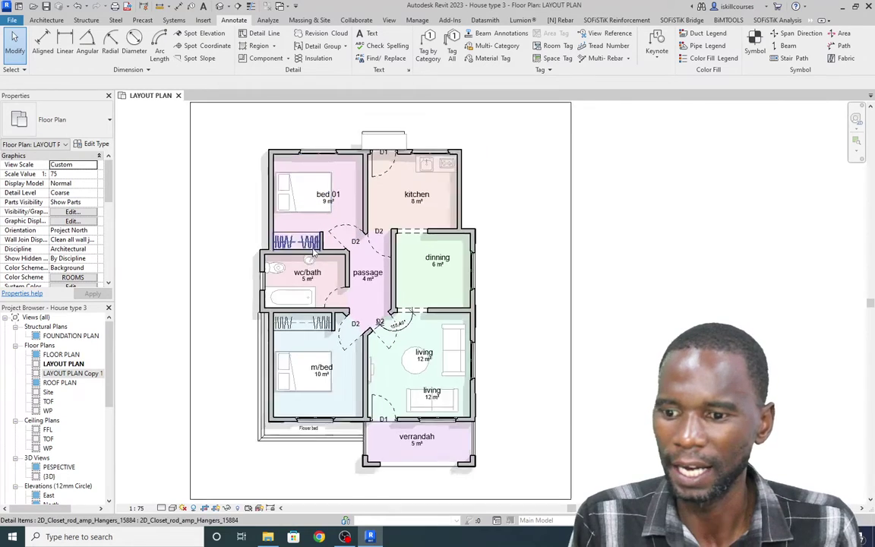
{"action": "scroll", "coordinate": [402, 312], "scroll_direction": "up", "scroll_amount": 1}
{"action": "scroll", "coordinate": [366, 343], "scroll_direction": "up", "scroll_amount": 1}
{"action": "scroll", "coordinate": [365, 336], "scroll_direction": "up", "scroll_amount": 2}
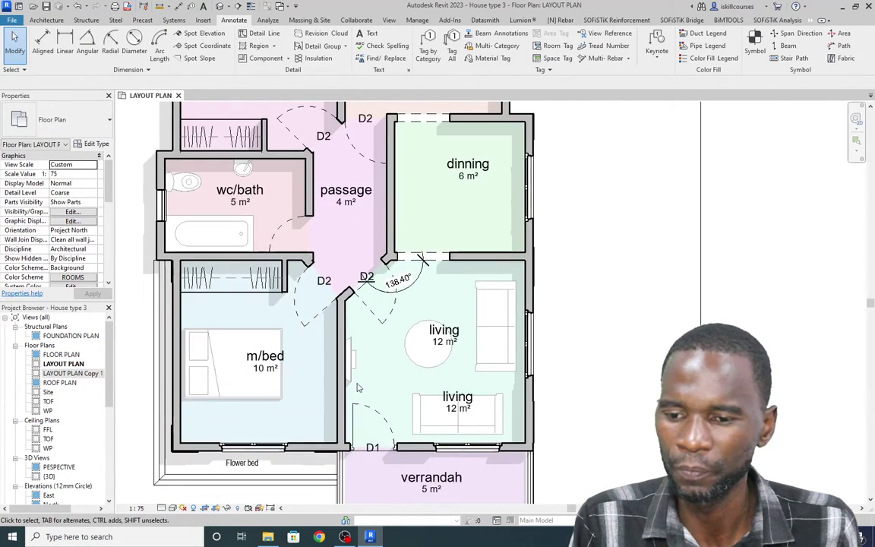
{"action": "scroll", "coordinate": [351, 391], "scroll_direction": "down", "scroll_amount": 1}
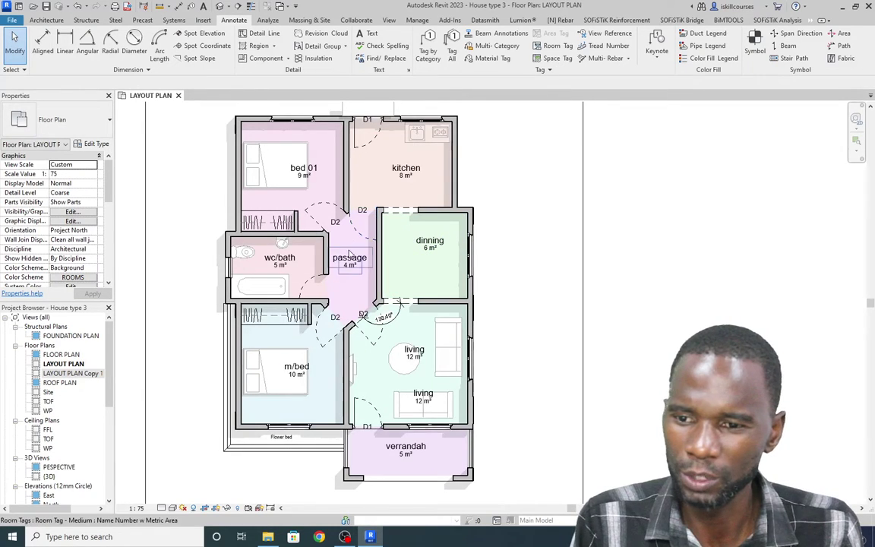
{"action": "scroll", "coordinate": [432, 273], "scroll_direction": "down", "scroll_amount": 1}
{"action": "scroll", "coordinate": [461, 290], "scroll_direction": "down", "scroll_amount": 1}
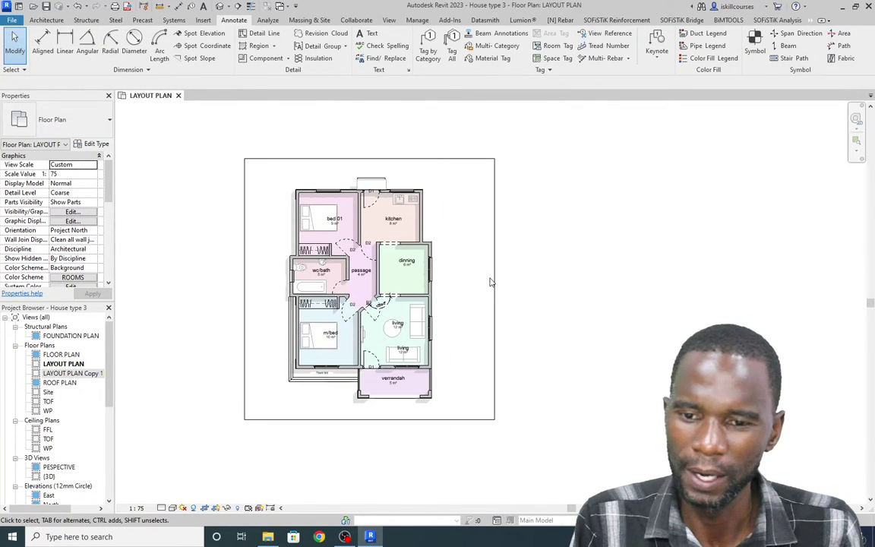
Drag the crop region's right edge outward to widen the layout plan view
{"action": "left_click", "coordinate": [493, 283]}
{"action": "left_click_drag", "start_coordinate": [494, 289], "coordinate": [538, 298]}
{"action": "scroll", "coordinate": [463, 236], "scroll_direction": "up", "scroll_amount": 2}
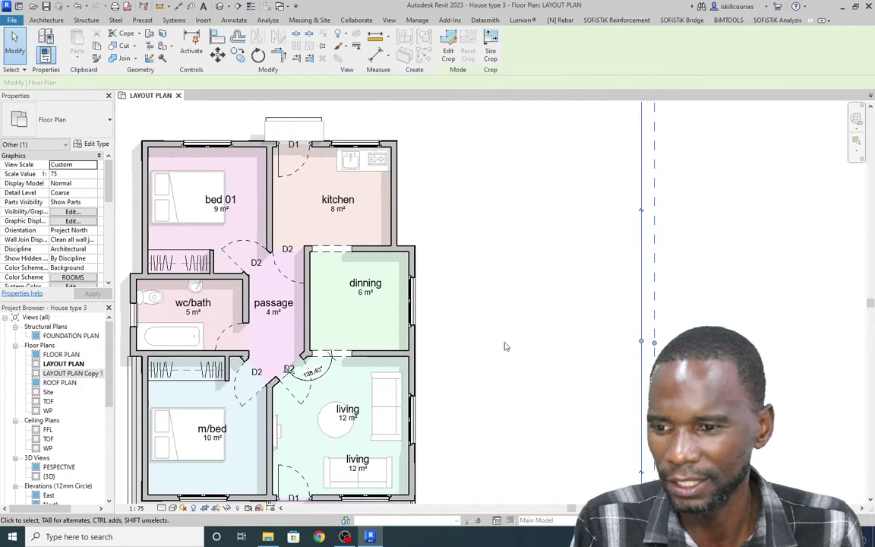
{"action": "scroll", "coordinate": [383, 228], "scroll_direction": "down", "scroll_amount": 1}
{"action": "scroll", "coordinate": [304, 198], "scroll_direction": "down", "scroll_amount": 1}
{"action": "scroll", "coordinate": [228, 163], "scroll_direction": "up", "scroll_amount": 2}
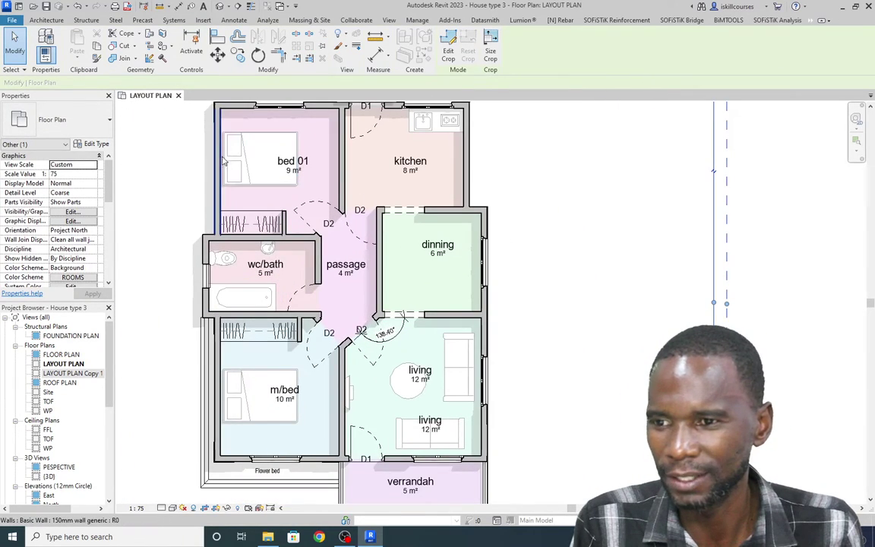
{"action": "scroll", "coordinate": [303, 205], "scroll_direction": "down", "scroll_amount": 1}
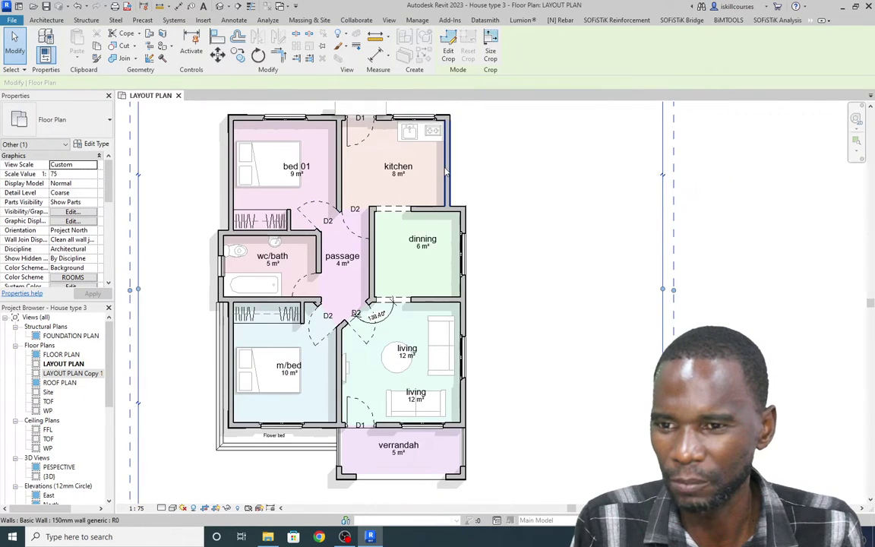
{"action": "scroll", "coordinate": [448, 169], "scroll_direction": "up", "scroll_amount": 3}
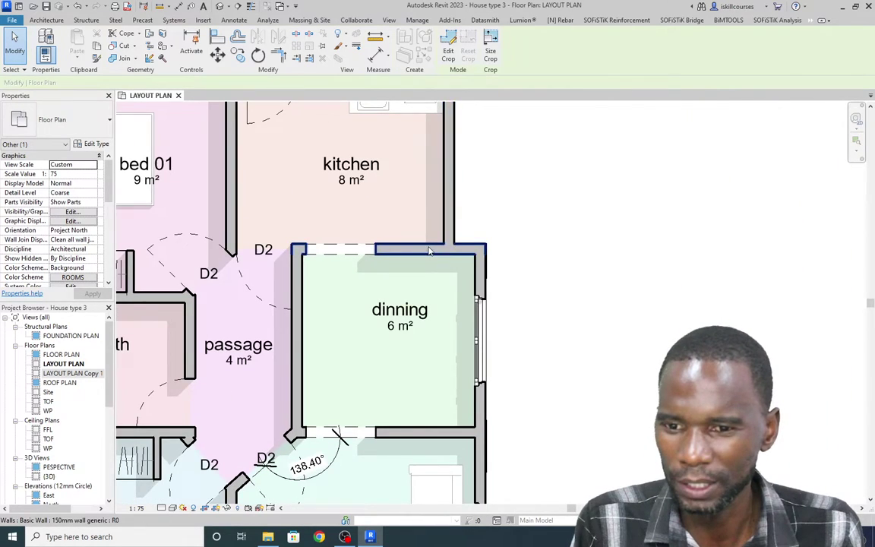
{"action": "scroll", "coordinate": [429, 250], "scroll_direction": "down", "scroll_amount": 3}
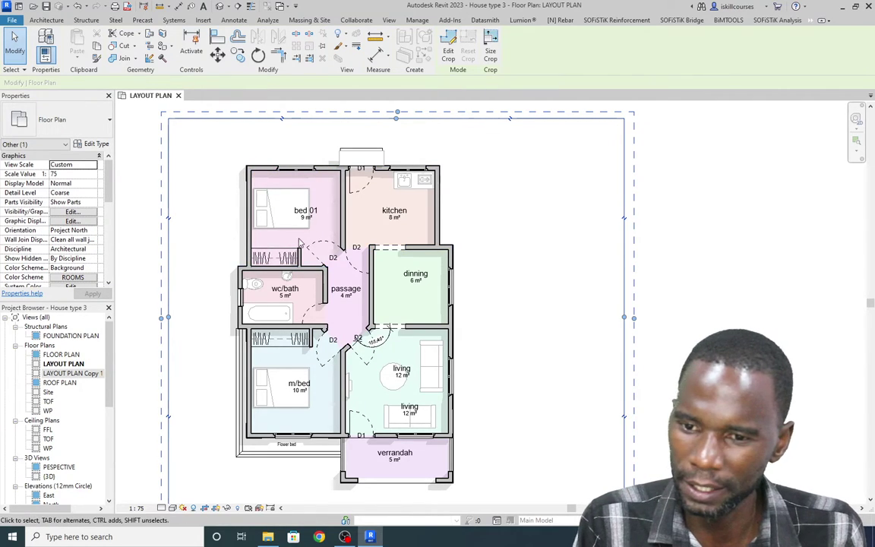
{"action": "scroll", "coordinate": [311, 262], "scroll_direction": "down", "scroll_amount": 2}
{"action": "scroll", "coordinate": [332, 318], "scroll_direction": "up", "scroll_amount": 4}
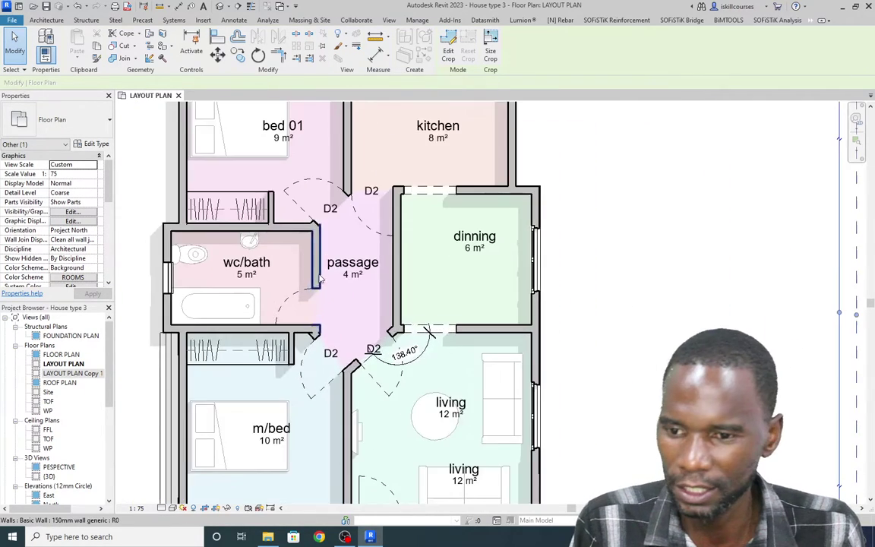
{"action": "scroll", "coordinate": [338, 307], "scroll_direction": "down", "scroll_amount": 3}
Deselect the crop region and expand the Architecture Room & Area panel options
{"action": "left_click", "coordinate": [556, 197]}
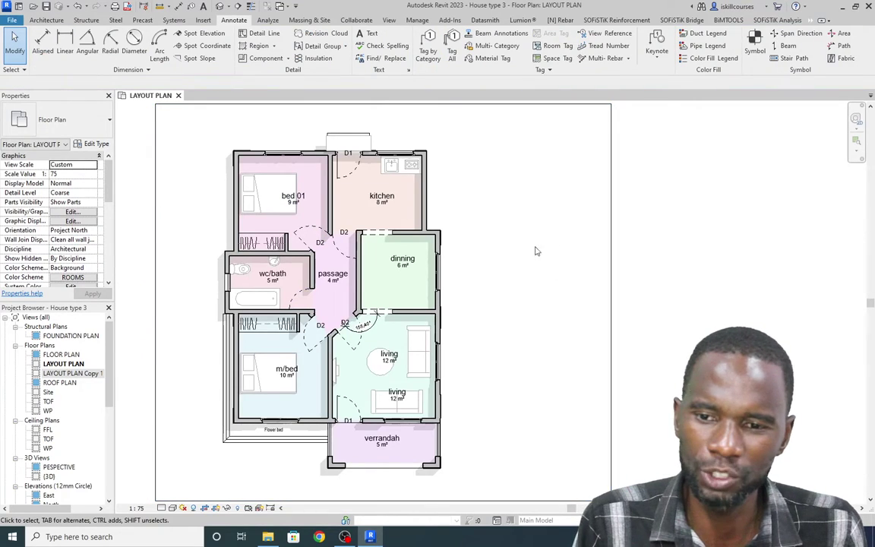
{"action": "scroll", "coordinate": [548, 242], "scroll_direction": "down", "scroll_amount": 1}
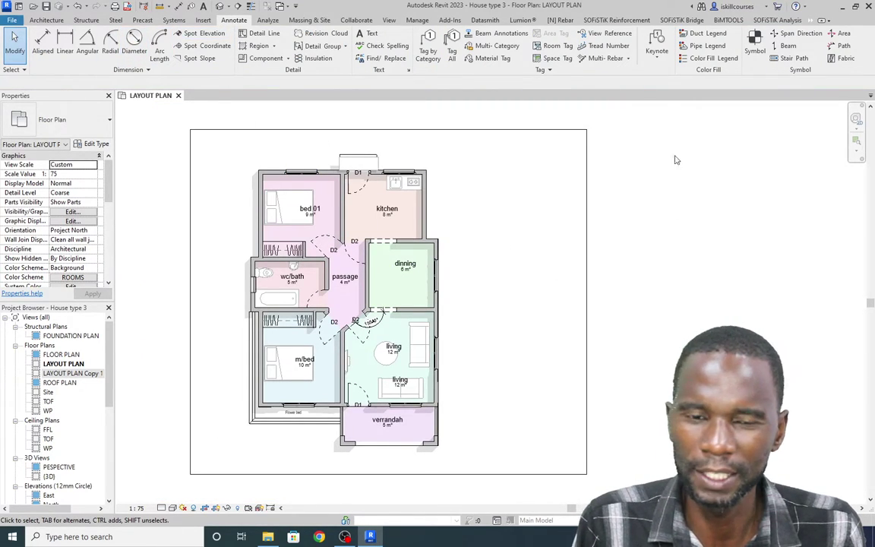
{"action": "left_click", "coordinate": [46, 19]}
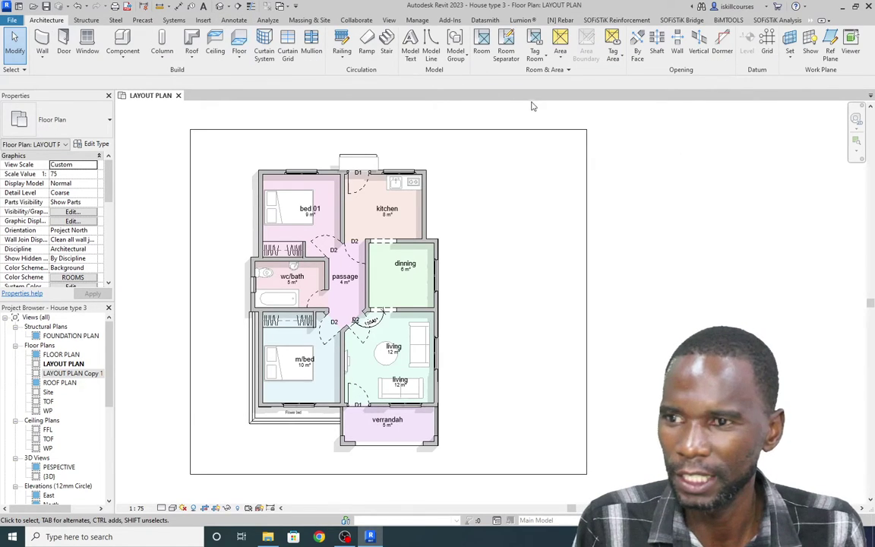
{"action": "left_click", "coordinate": [569, 71]}
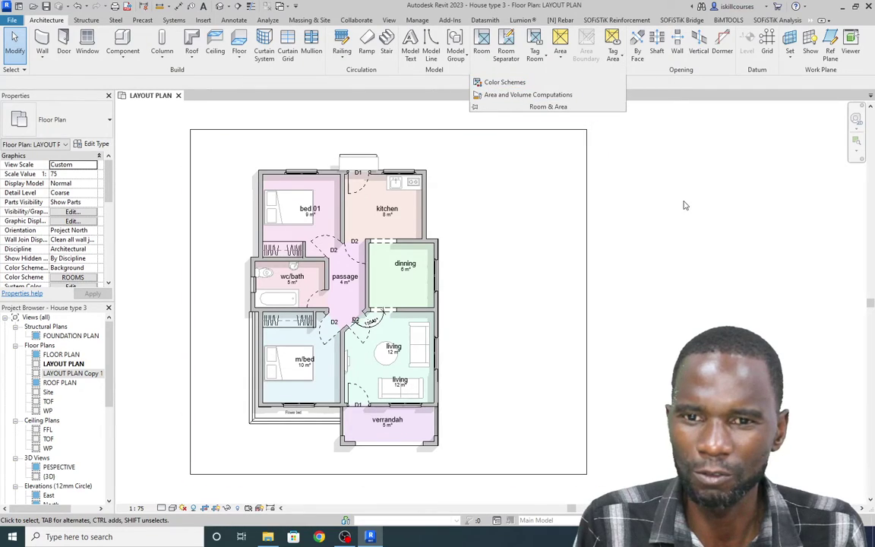
Edit the Rooms colour scheme, keep its existing colours, and retitle it 'room Legend'
{"action": "left_click", "coordinate": [568, 70]}
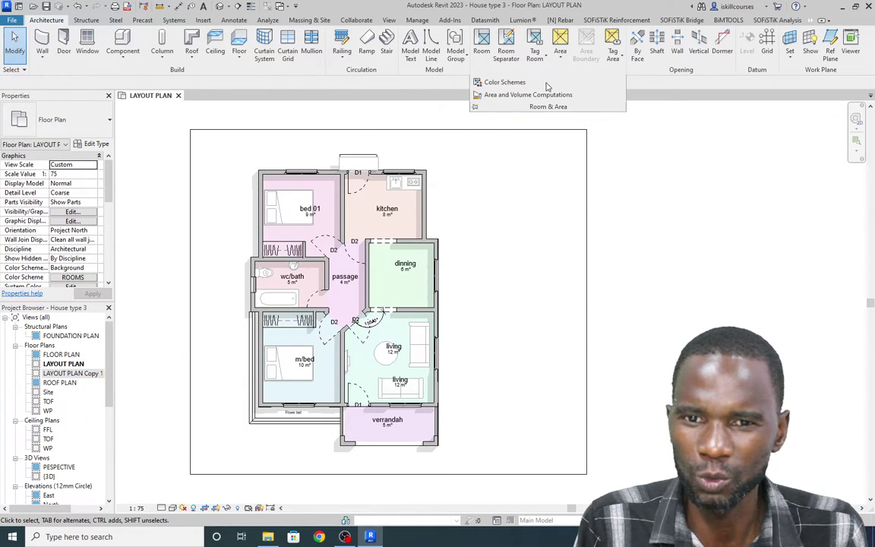
{"action": "left_click", "coordinate": [501, 84]}
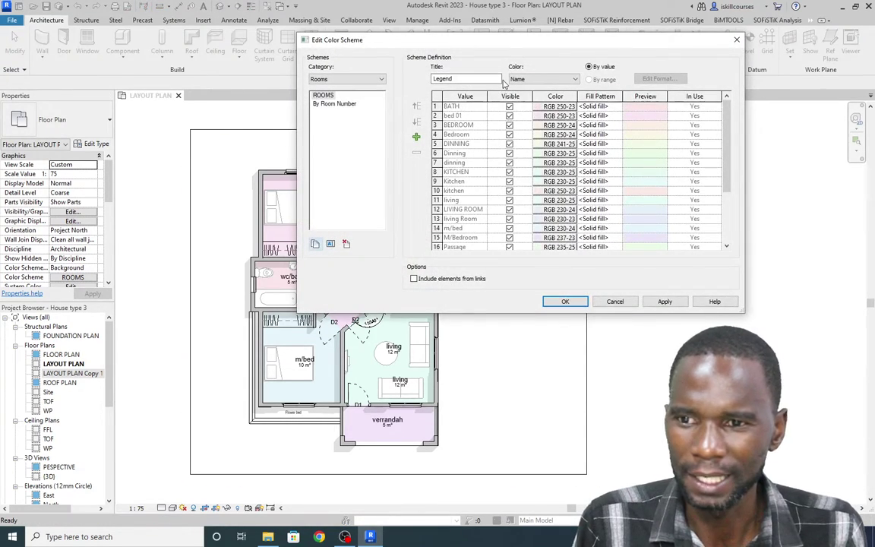
{"action": "left_click", "coordinate": [345, 79]}
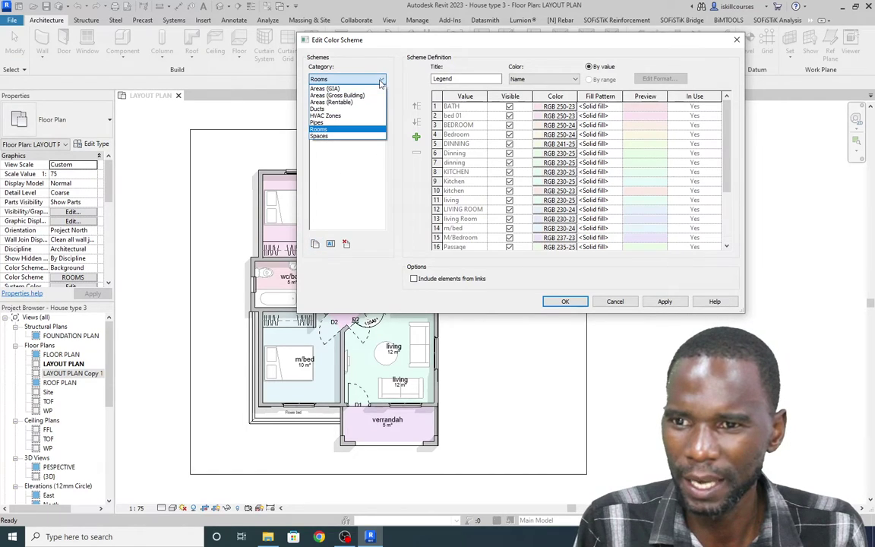
{"action": "left_click", "coordinate": [318, 131]}
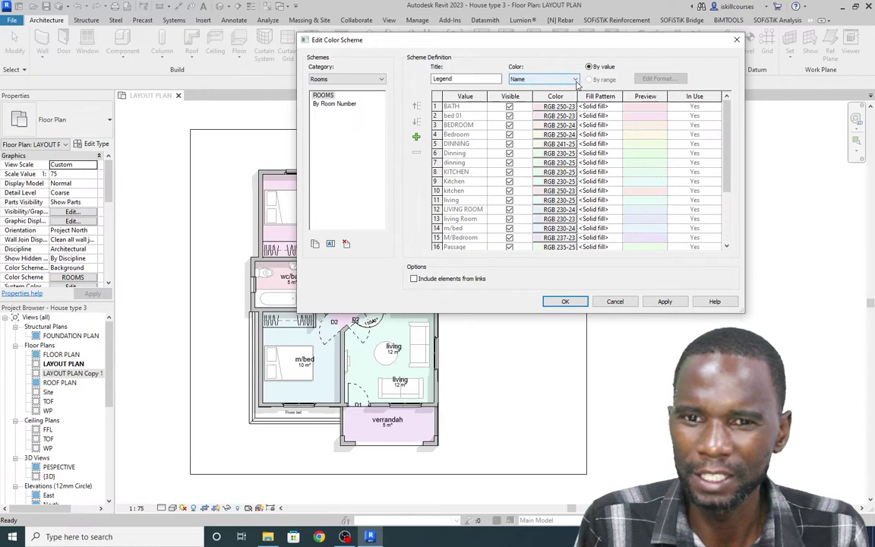
{"action": "left_click", "coordinate": [519, 79]}
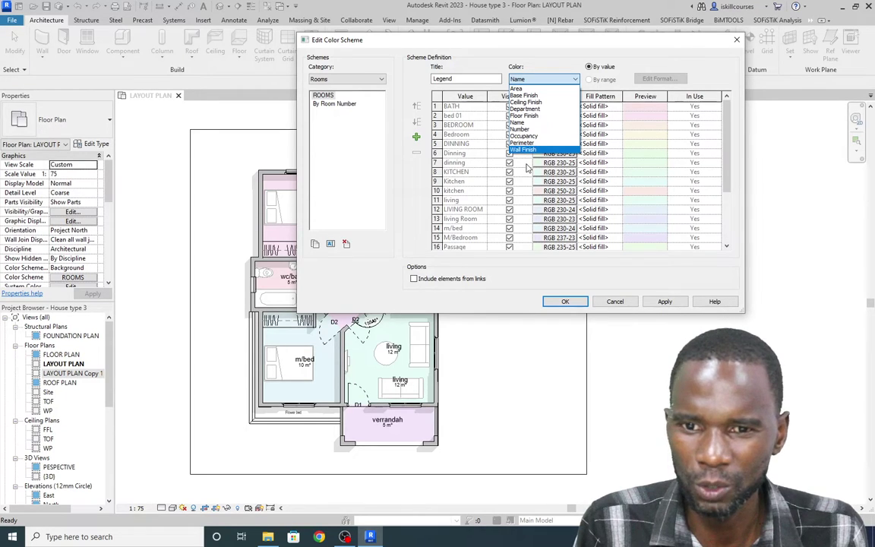
{"action": "left_click", "coordinate": [469, 115]}
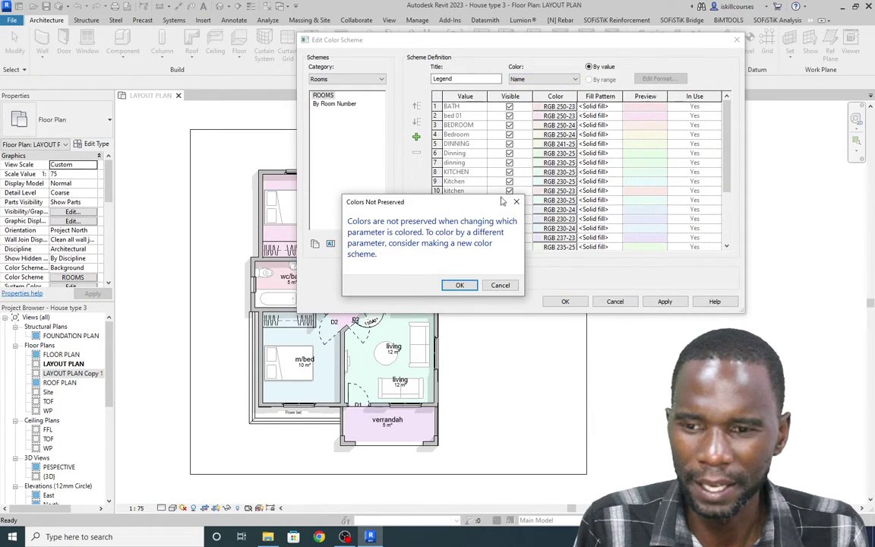
{"action": "left_click", "coordinate": [461, 284]}
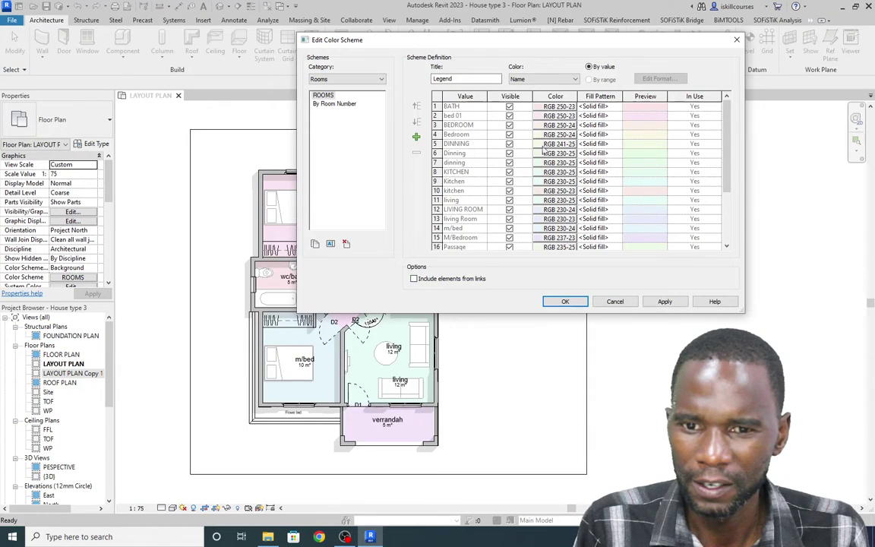
{"action": "double_click", "coordinate": [478, 81]}
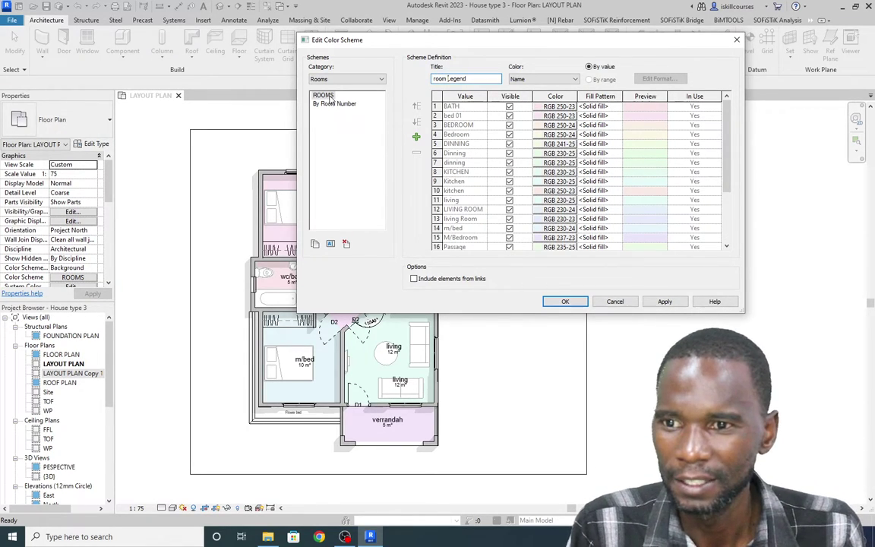
Keep Rooms as the scheme category and switch the colour parameter to Base Finish, accepting the warning
{"action": "left_click", "coordinate": [345, 79]}
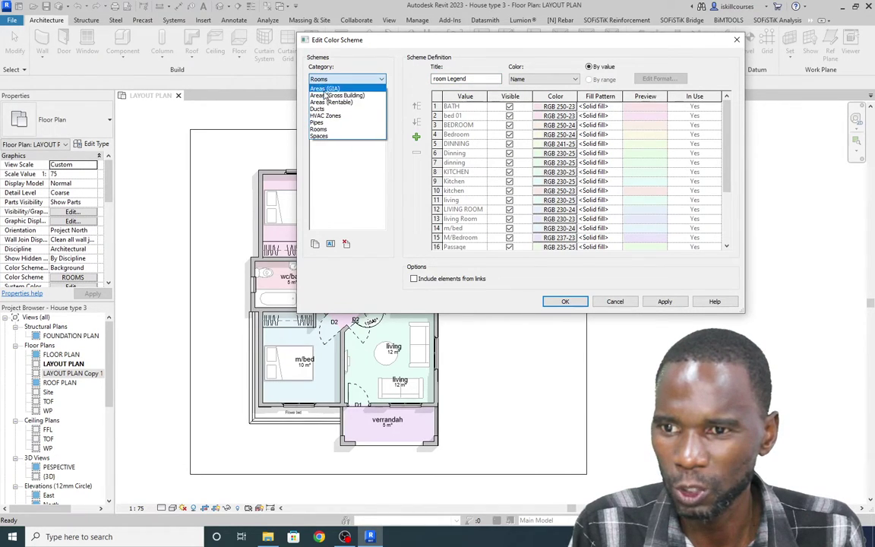
{"action": "left_click", "coordinate": [321, 130]}
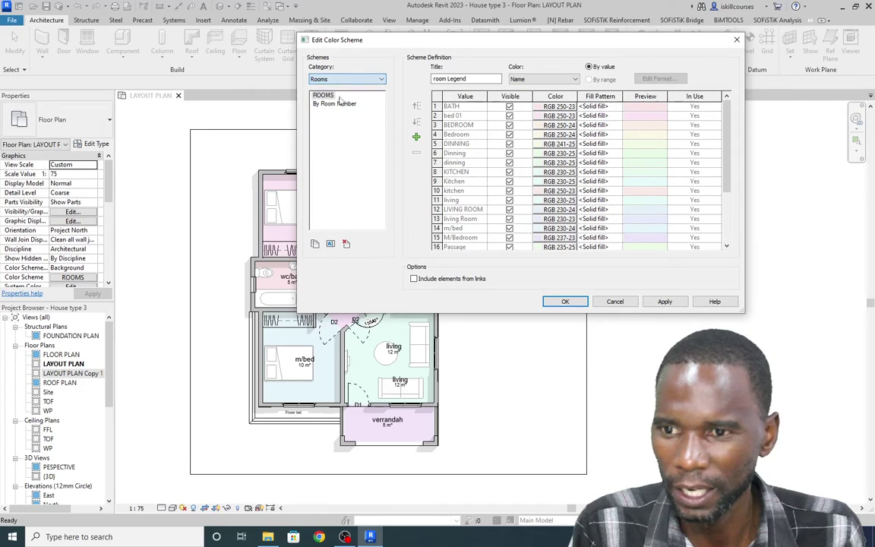
{"action": "left_click", "coordinate": [576, 80]}
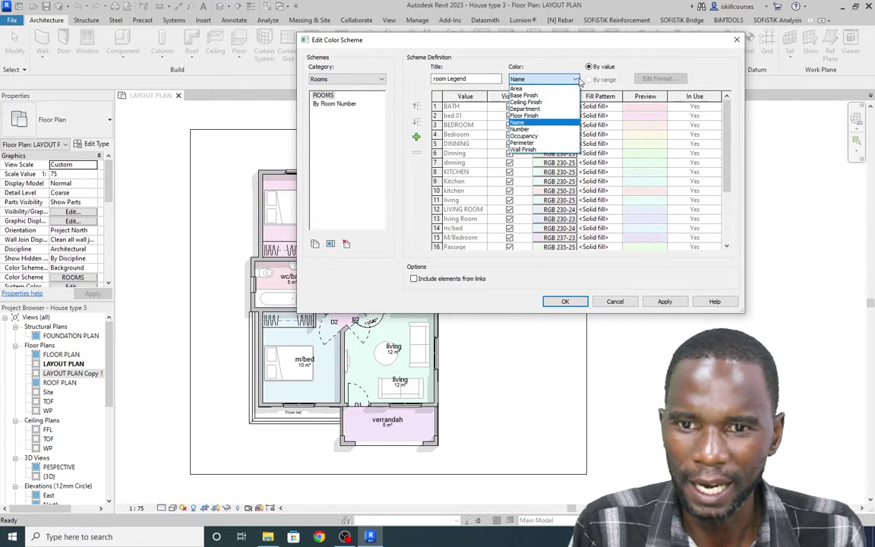
{"action": "key", "text": "Up"}
{"action": "key", "text": "Up"}
{"action": "key", "text": "Up"}
{"action": "key", "text": "Up"}
{"action": "key", "text": "Up"}
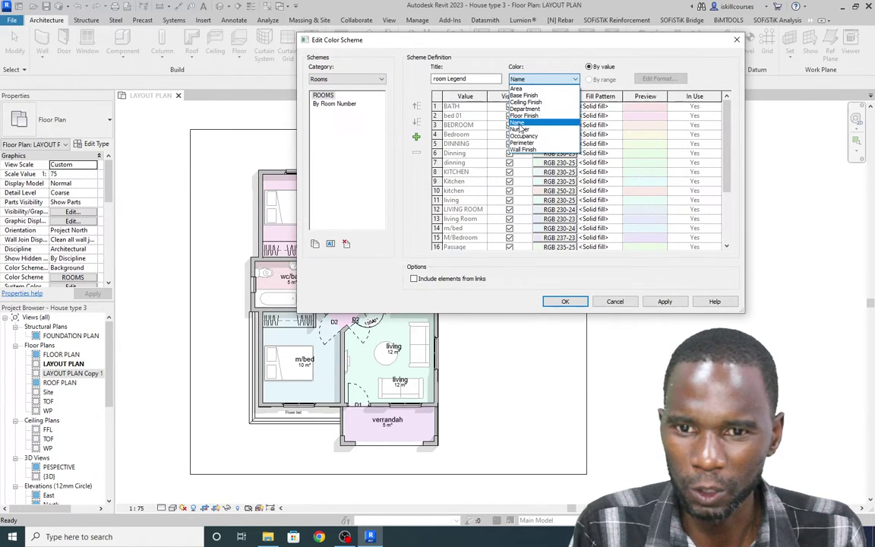
{"action": "key", "text": "Return"}
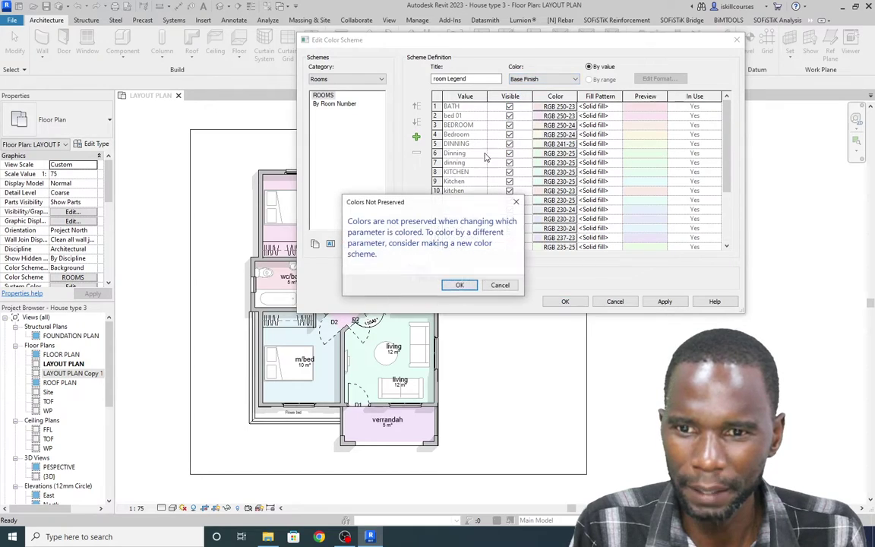
{"action": "left_click", "coordinate": [459, 285]}
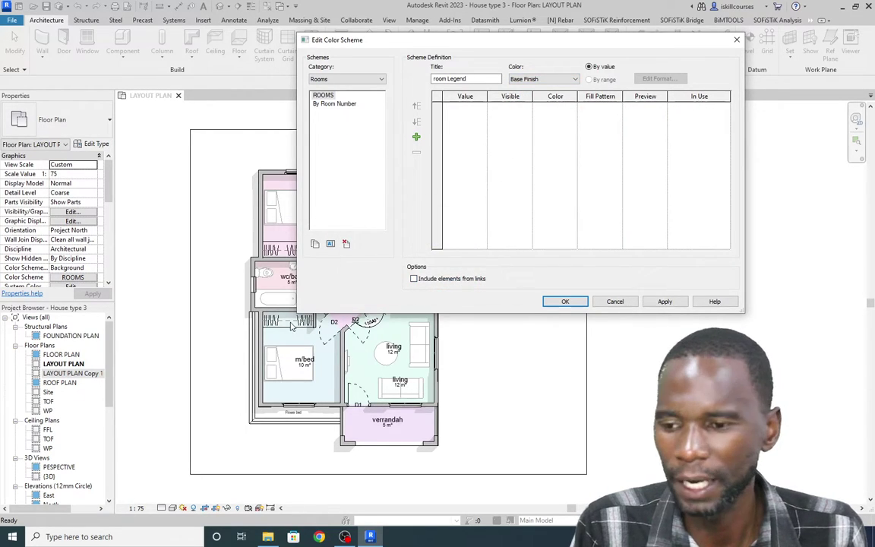
Colour the rooms by Name again and move the scheme editor up-right off the plan
{"action": "left_click", "coordinate": [574, 79]}
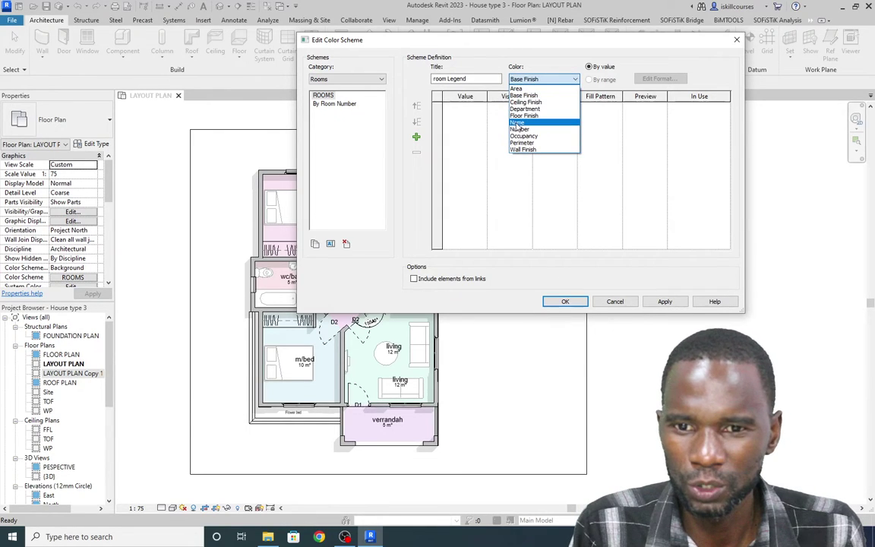
{"action": "left_click", "coordinate": [518, 122]}
{"action": "left_click", "coordinate": [459, 286]}
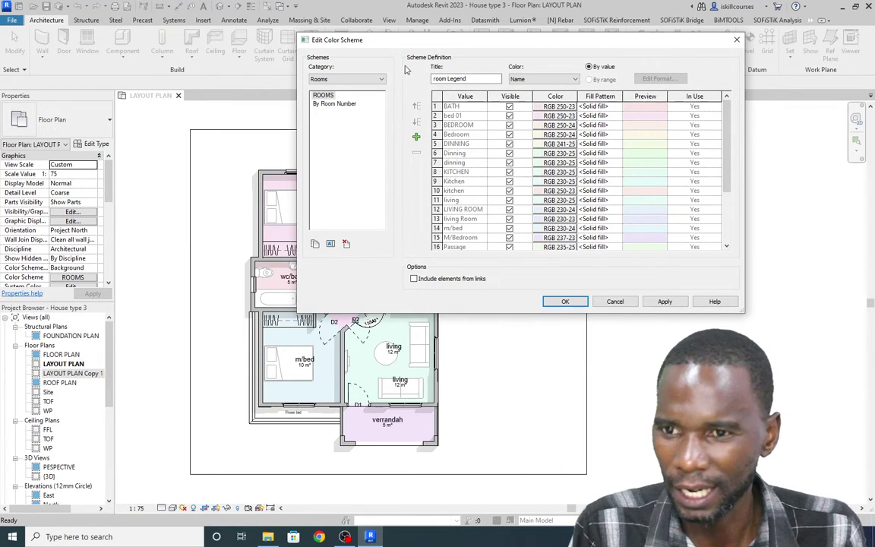
{"action": "left_click_drag", "start_coordinate": [406, 40], "coordinate": [497, 9]}
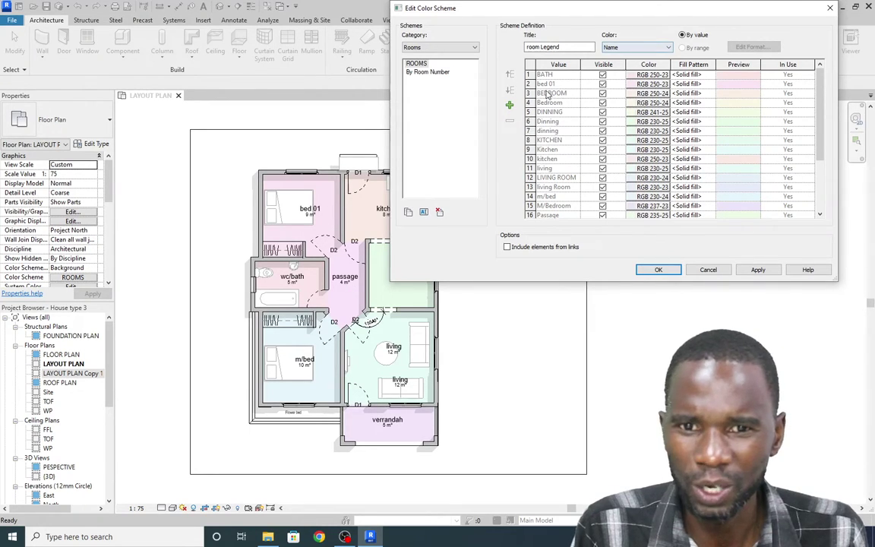
Give bed 01 a pale cyan fill (RGB 223-255-255), apply it, and close the scheme editor
{"action": "left_click", "coordinate": [630, 84]}
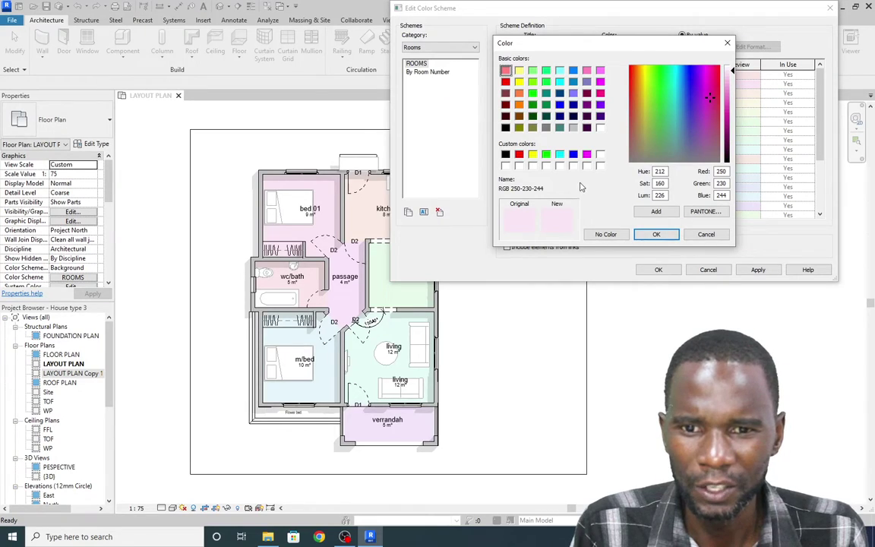
{"action": "left_click", "coordinate": [559, 154]}
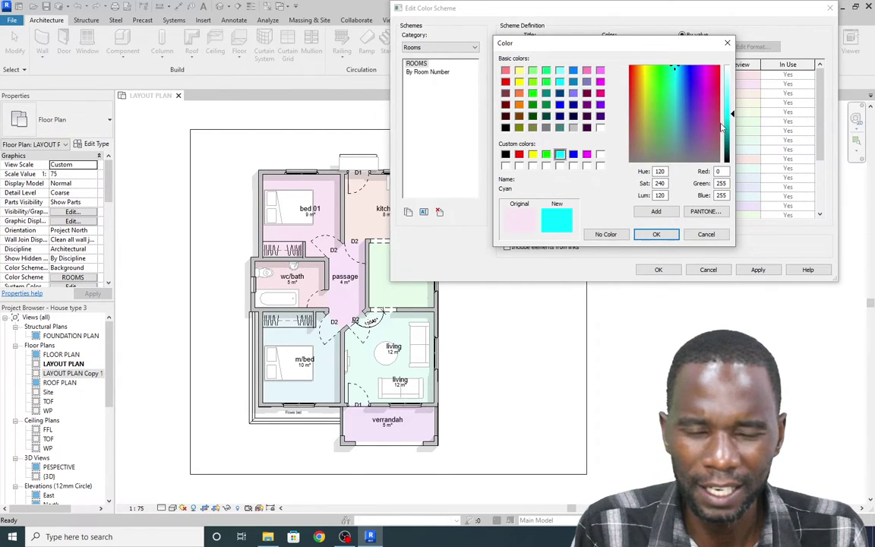
{"action": "left_click_drag", "start_coordinate": [732, 114], "coordinate": [731, 76]}
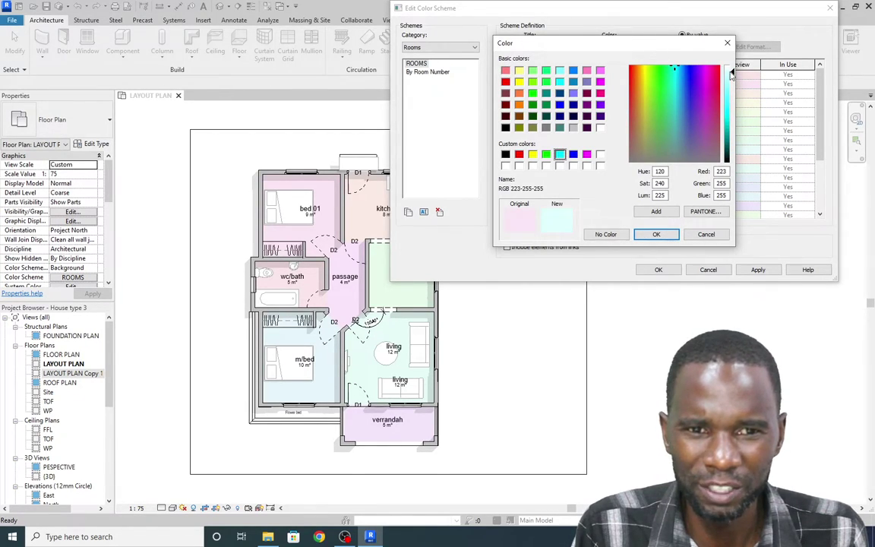
{"action": "left_click", "coordinate": [656, 233]}
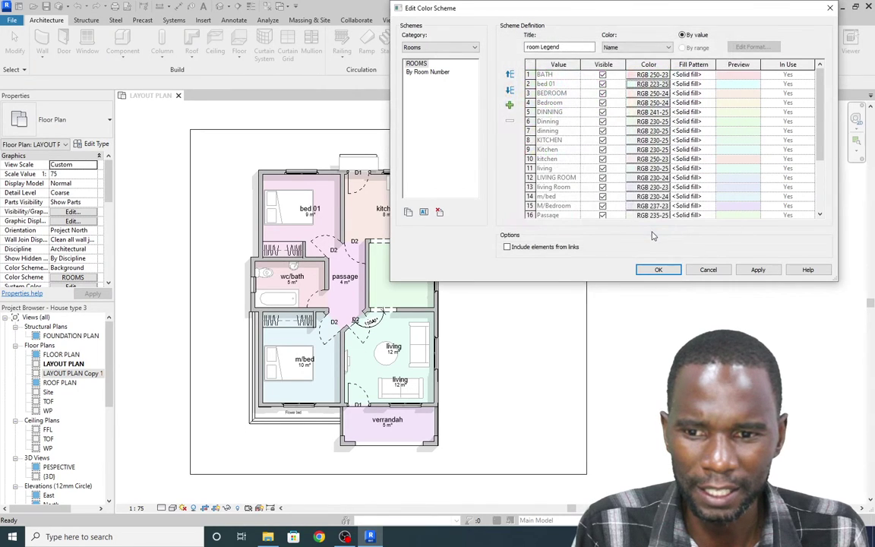
{"action": "left_click", "coordinate": [758, 270]}
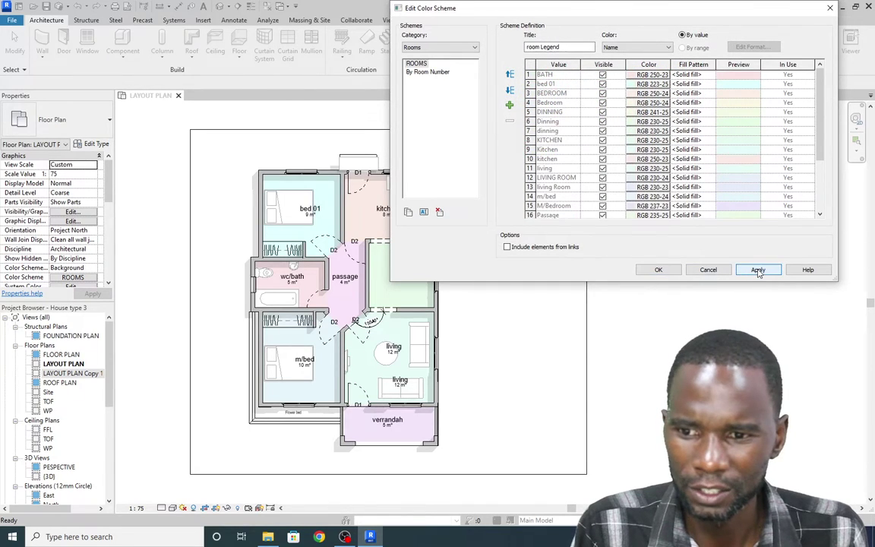
{"action": "left_click", "coordinate": [659, 269]}
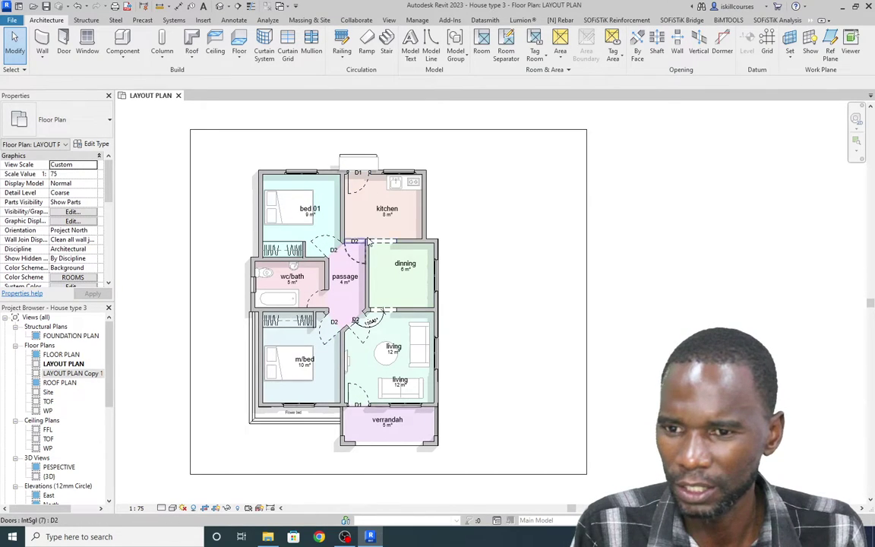
Expand the Room & Area panel's extra options, then bring up the Annotate ribbon tools
{"action": "scroll", "coordinate": [377, 246], "scroll_direction": "up", "scroll_amount": 3}
{"action": "scroll", "coordinate": [378, 247], "scroll_direction": "down", "scroll_amount": 4}
{"action": "scroll", "coordinate": [377, 247], "scroll_direction": "up", "scroll_amount": 2}
{"action": "scroll", "coordinate": [378, 247], "scroll_direction": "down", "scroll_amount": 2}
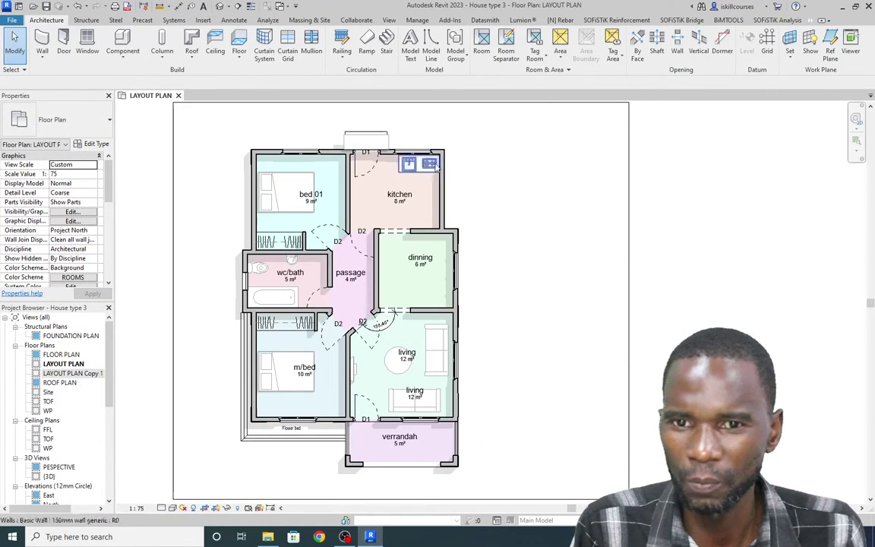
{"action": "left_click", "coordinate": [621, 72]}
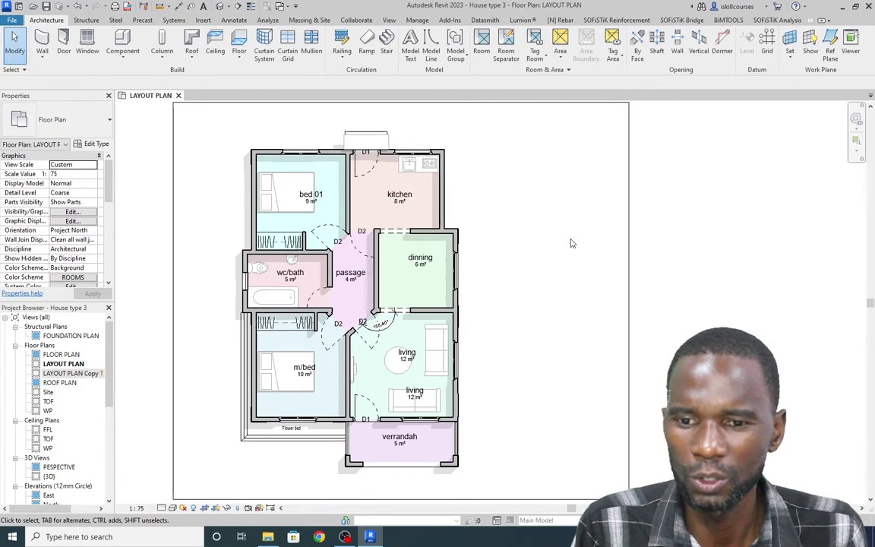
{"action": "left_click", "coordinate": [234, 20]}
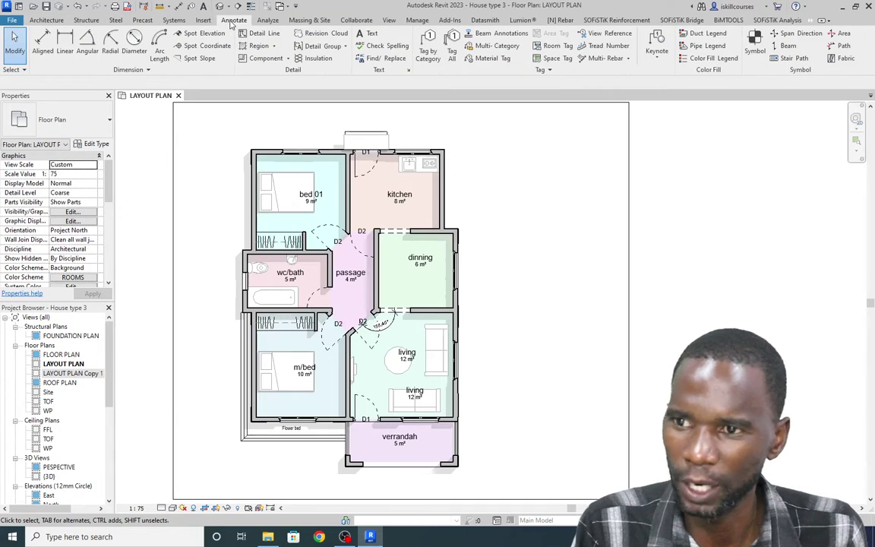
Place a colour-fill legend to the right of the LAYOUT PLAN
{"action": "left_click", "coordinate": [703, 60]}
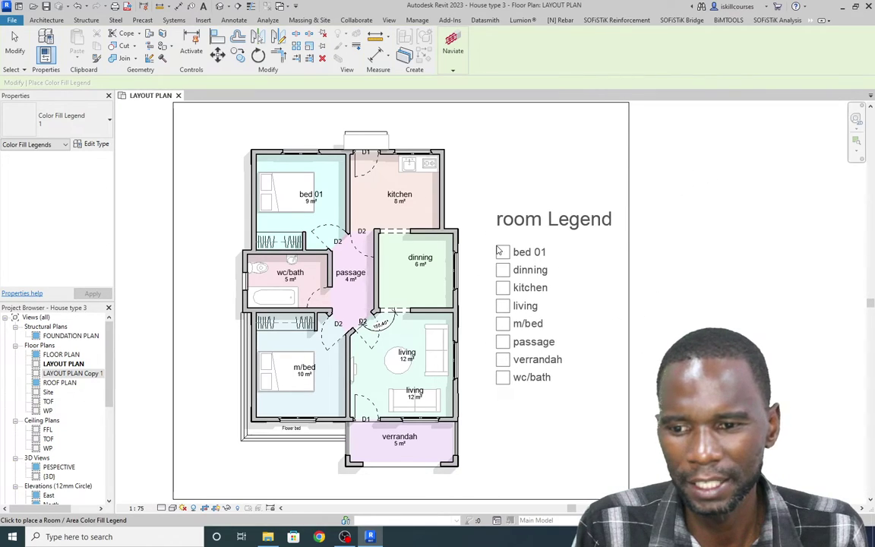
{"action": "left_click", "coordinate": [498, 249]}
{"action": "scroll", "coordinate": [503, 352], "scroll_direction": "down", "scroll_amount": 2}
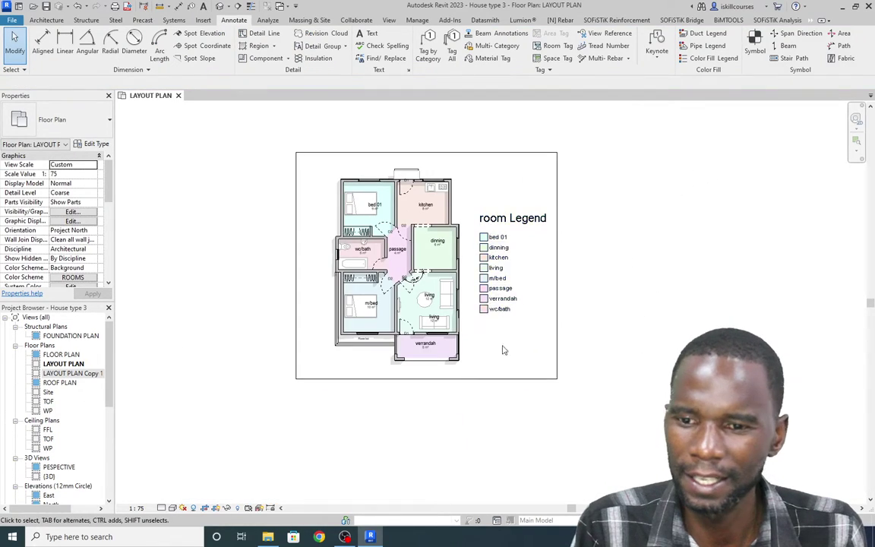
{"action": "scroll", "coordinate": [477, 346], "scroll_direction": "up", "scroll_amount": 1}
{"action": "scroll", "coordinate": [418, 152], "scroll_direction": "up", "scroll_amount": 1}
{"action": "scroll", "coordinate": [433, 201], "scroll_direction": "down", "scroll_amount": 2}
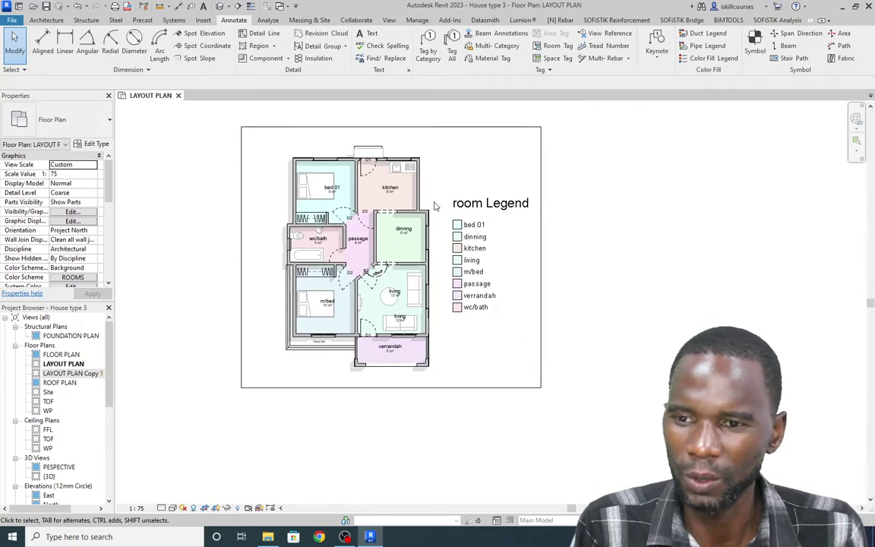
Select the placed room Legend and reopen its colour scheme for editing
{"action": "scroll", "coordinate": [439, 201], "scroll_direction": "up", "scroll_amount": 1}
{"action": "scroll", "coordinate": [343, 182], "scroll_direction": "up", "scroll_amount": 1}
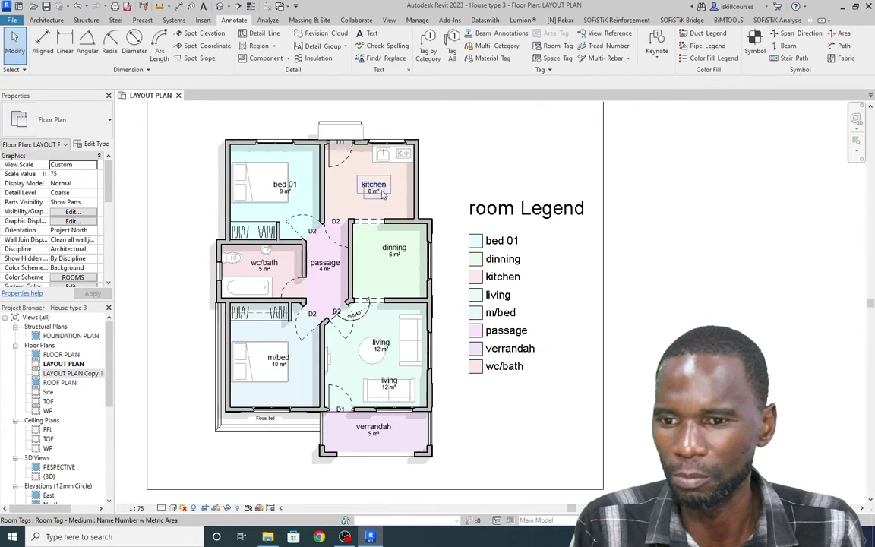
{"action": "scroll", "coordinate": [335, 213], "scroll_direction": "down", "scroll_amount": 1}
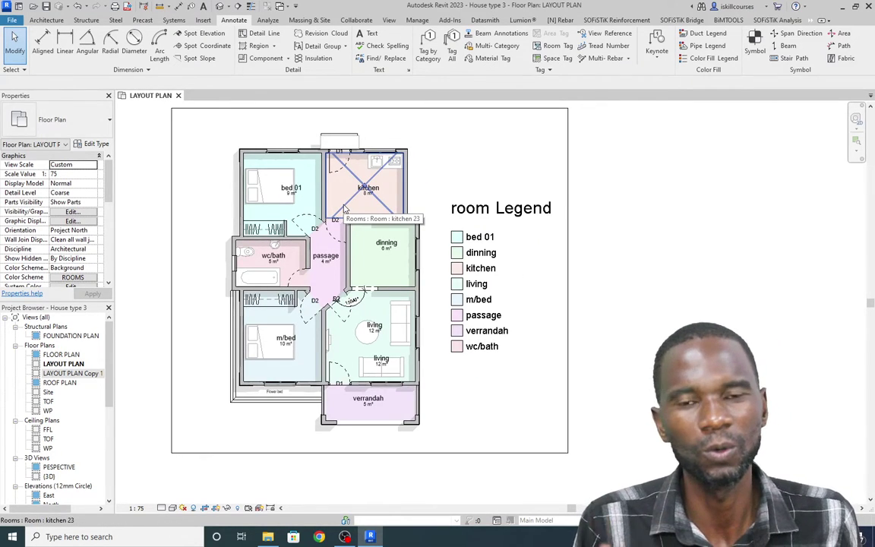
{"action": "scroll", "coordinate": [380, 209], "scroll_direction": "down", "scroll_amount": 1}
{"action": "scroll", "coordinate": [448, 207], "scroll_direction": "up", "scroll_amount": 1}
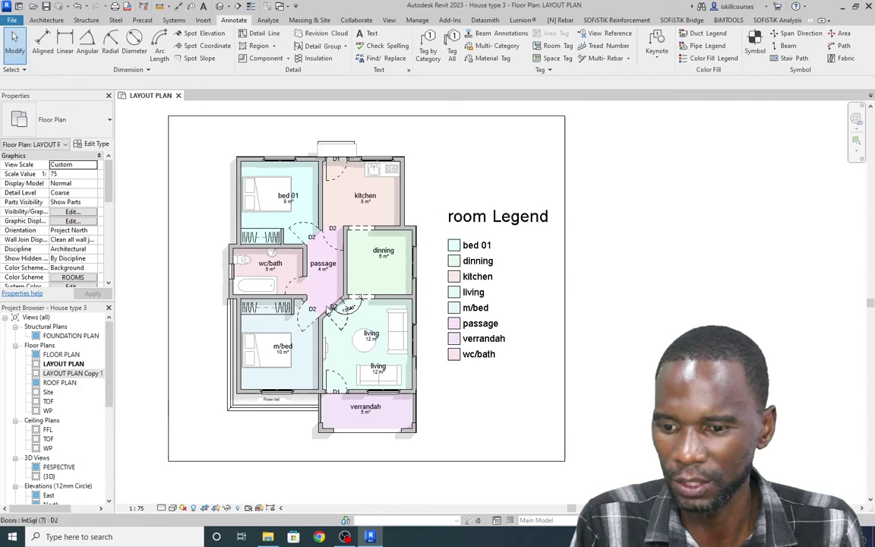
{"action": "left_click", "coordinate": [506, 260]}
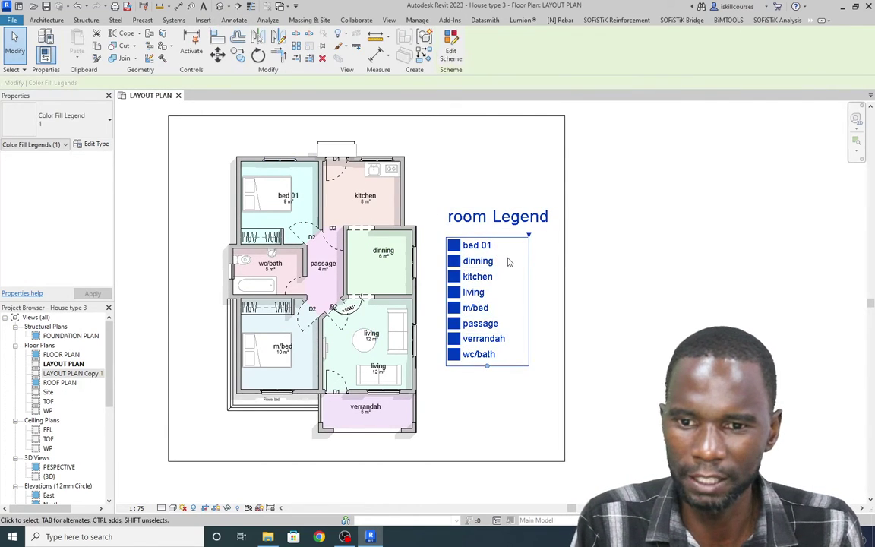
{"action": "left_click", "coordinate": [450, 52]}
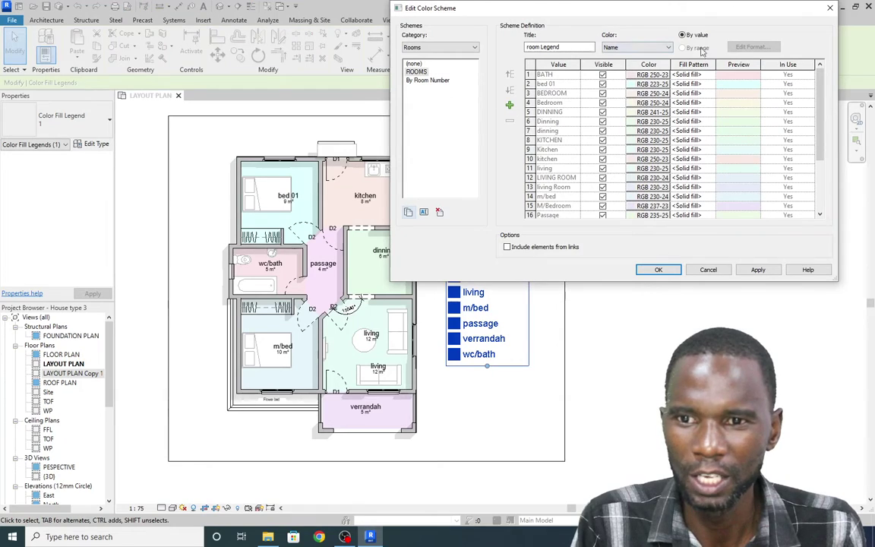